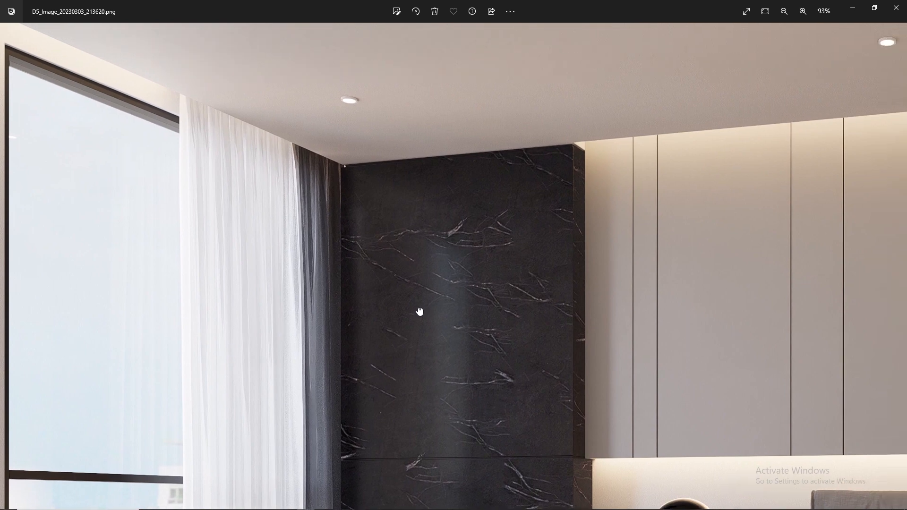
Step: Examine the finished bedroom render, from the ceiling and marble wall to the bed, lamps and framed artwork
{"action": "left_click_drag", "start_coordinate": [602, 338], "coordinate": [404, 240]}
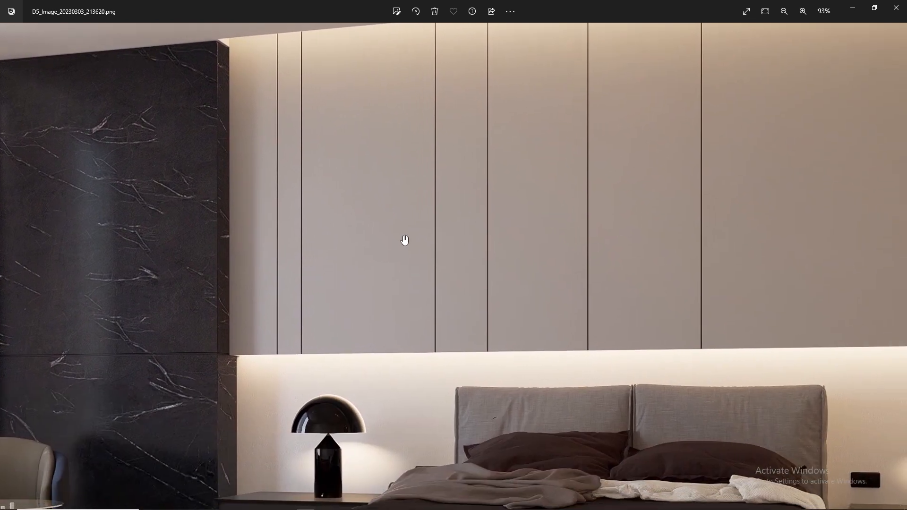
{"action": "left_click_drag", "start_coordinate": [551, 397], "coordinate": [454, 278]}
{"action": "left_click_drag", "start_coordinate": [536, 332], "coordinate": [461, 269]}
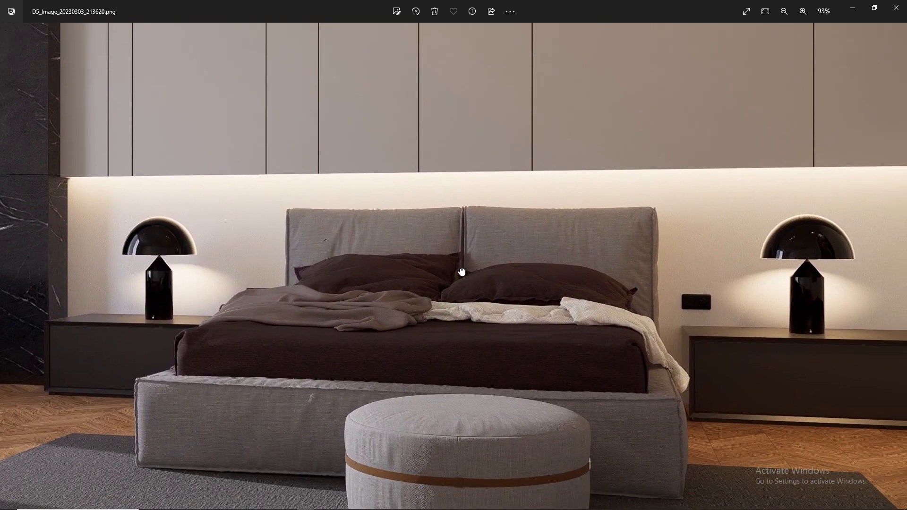
{"action": "mouse_move", "coordinate": [563, 334]}
{"action": "left_mouse_down"}
{"action": "mouse_move", "coordinate": [483, 376]}
{"action": "mouse_move", "coordinate": [403, 401]}
{"action": "left_mouse_up"}
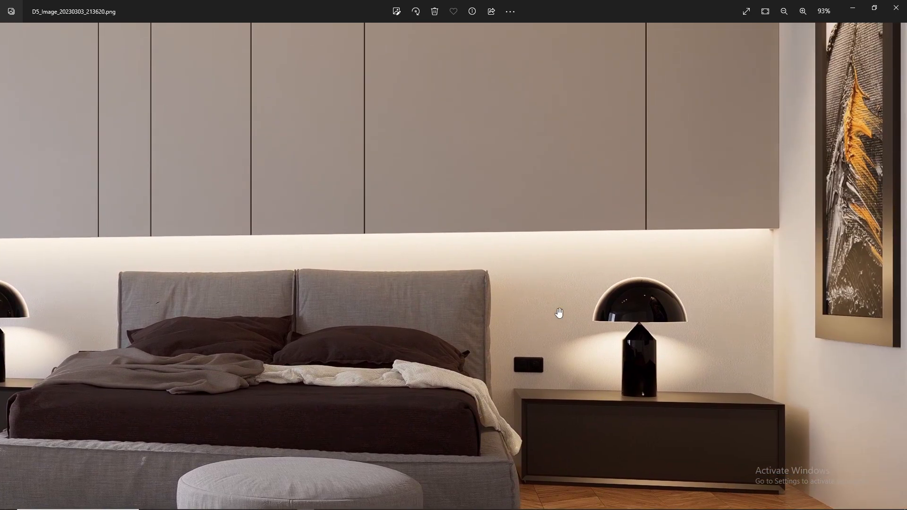
{"action": "scroll", "coordinate": [560, 321], "scroll_direction": "down", "scroll_amount": 3}
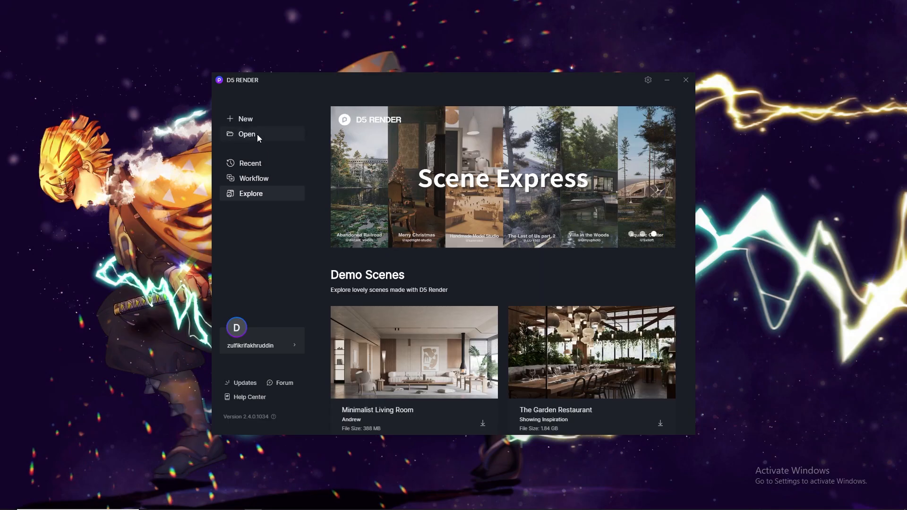
Step: Open the bedroom 129 project in D5 Render and switch the viewport navigation to Fly
{"action": "left_click", "coordinate": [258, 136]}
{"action": "double_click", "coordinate": [523, 149]}
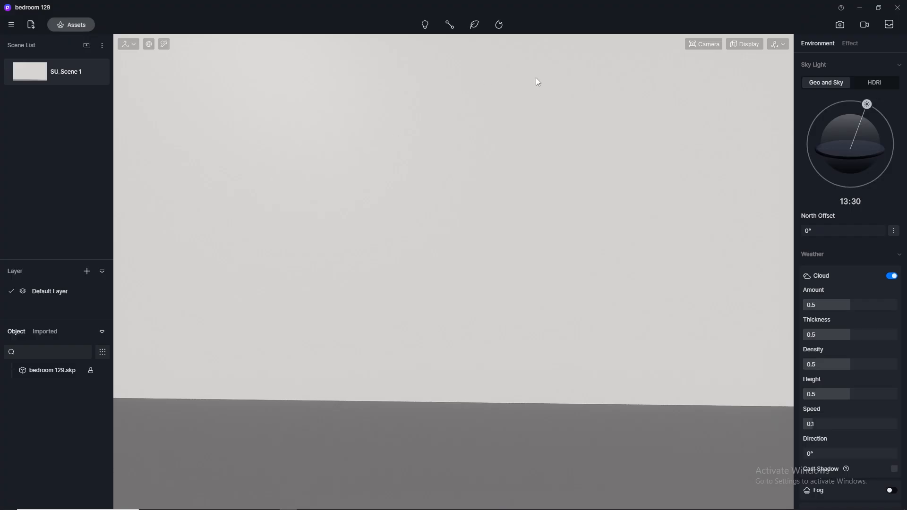
{"action": "left_click", "coordinate": [788, 37]}
{"action": "mouse_move", "coordinate": [780, 45]}
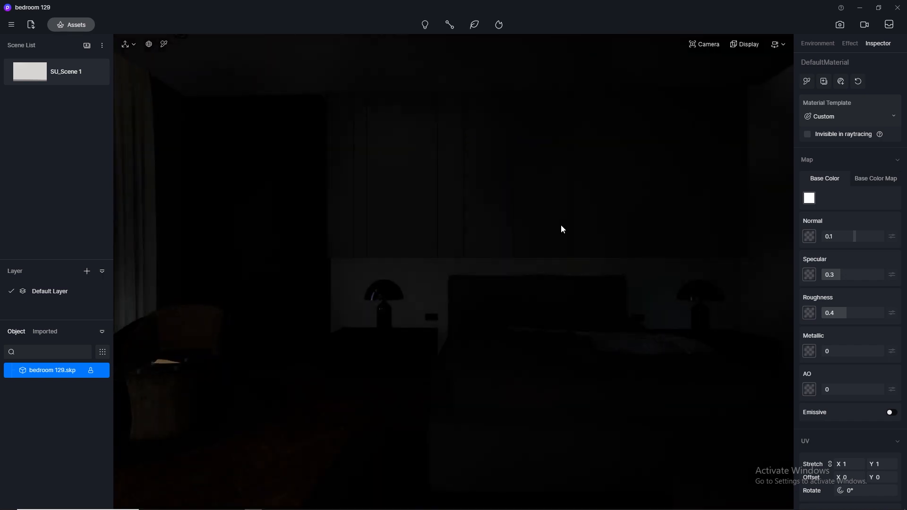
Step: Set the camera's field of view to 80° and its clipping distance to 217.2 to see inside the bedroom
{"action": "right_click_drag", "start_coordinate": [561, 226], "coordinate": [532, 213]}
{"action": "scroll", "coordinate": [531, 213], "scroll_direction": "down", "scroll_amount": 2}
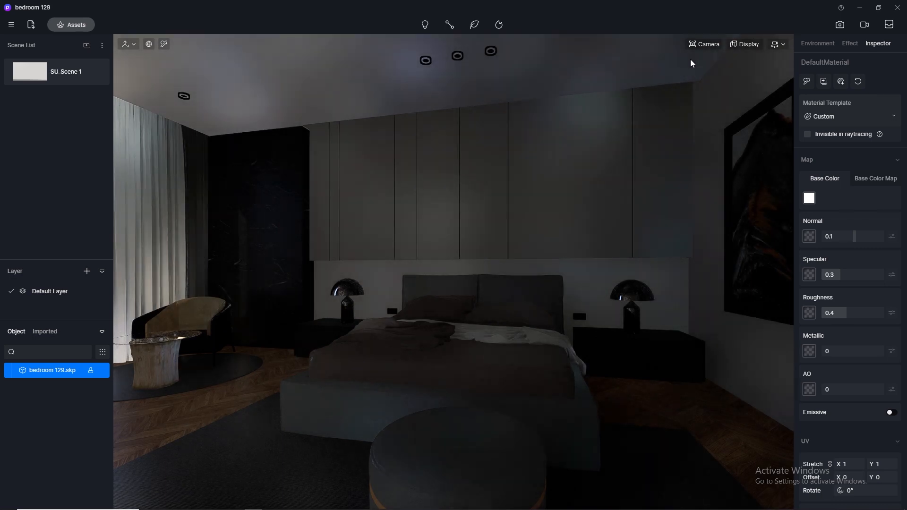
{"action": "scroll", "coordinate": [691, 60], "scroll_direction": "down", "scroll_amount": 5}
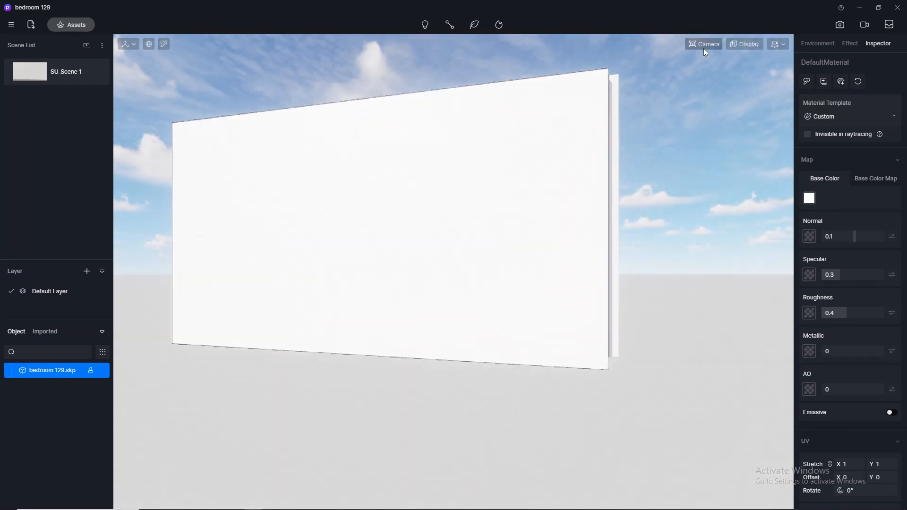
{"action": "left_click", "coordinate": [705, 44]}
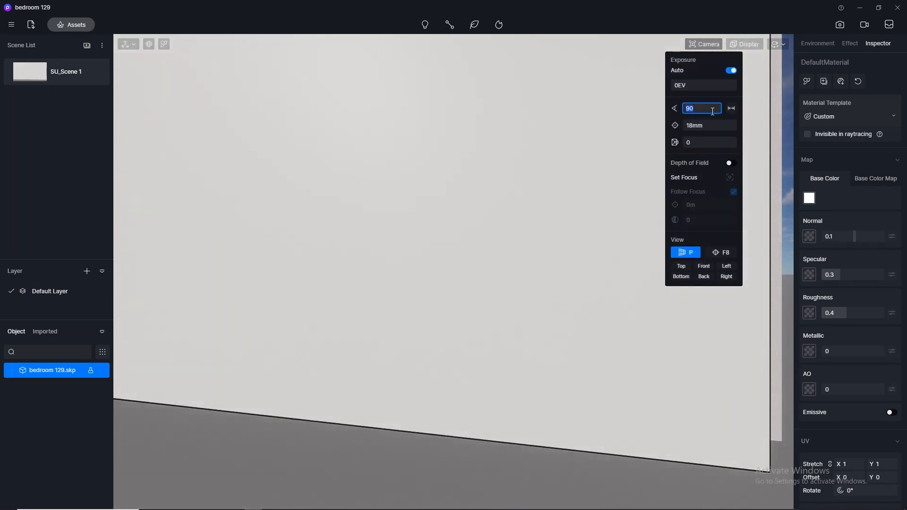
{"action": "left_click", "coordinate": [713, 112]}
{"action": "type", "text": "80"}
{"action": "key", "text": "Return"}
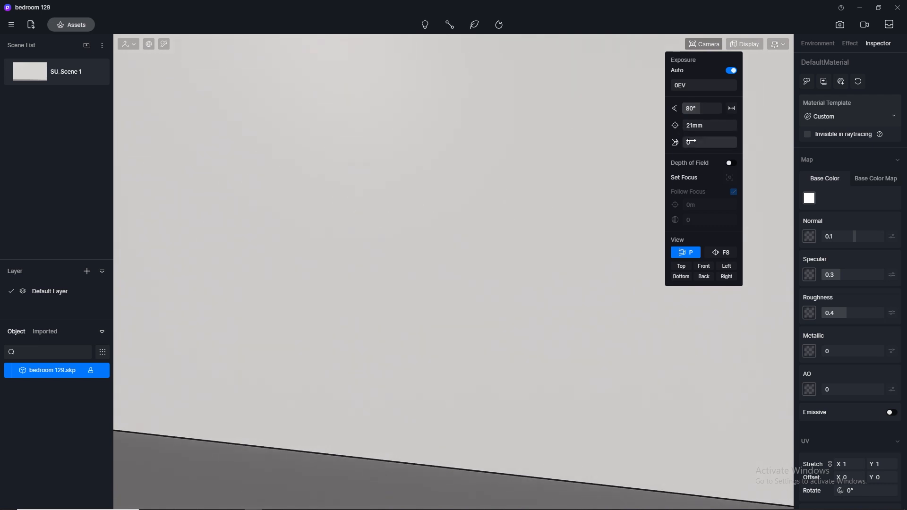
{"action": "left_click_drag", "start_coordinate": [694, 141], "coordinate": [696, 142]}
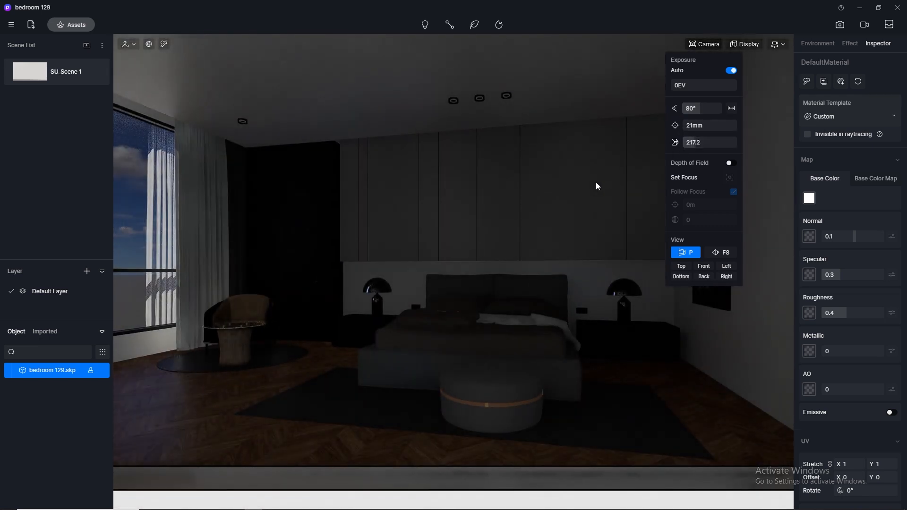
{"action": "mouse_move", "coordinate": [585, 185]}
{"action": "right_mouse_down"}
{"action": "mouse_move", "coordinate": [535, 224]}
{"action": "mouse_move", "coordinate": [592, 221]}
{"action": "mouse_move", "coordinate": [472, 223]}
{"action": "right_mouse_up"}
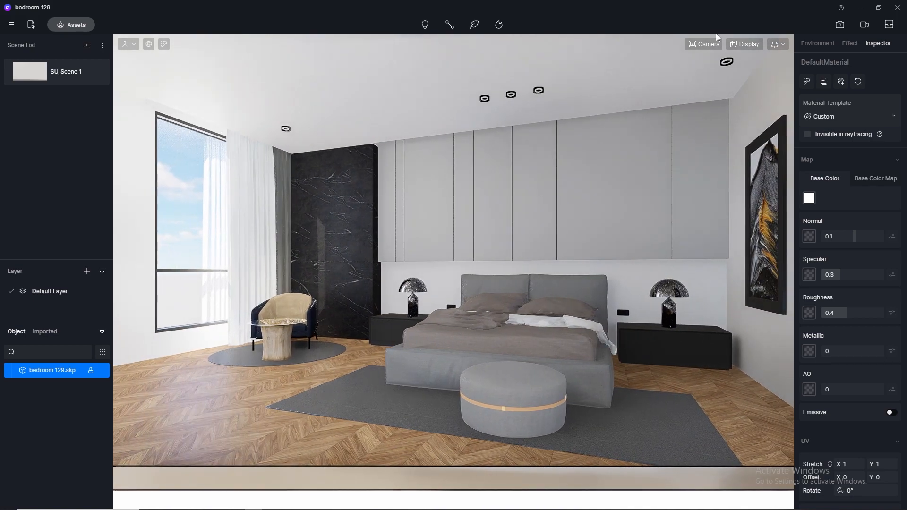
Step: Set the camera's clipping distance to 286.8 and reframe the whole bedroom
{"action": "left_click", "coordinate": [704, 44]}
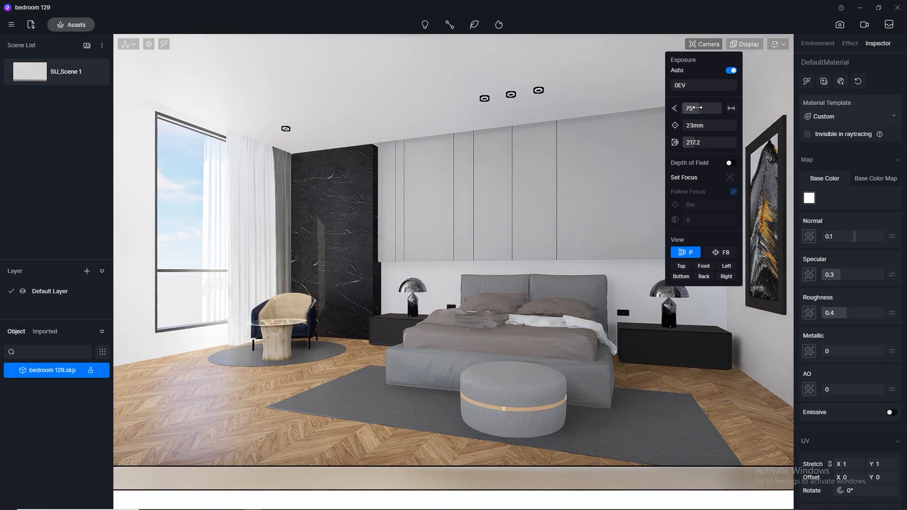
{"action": "scroll", "coordinate": [556, 206], "scroll_direction": "down", "scroll_amount": 2}
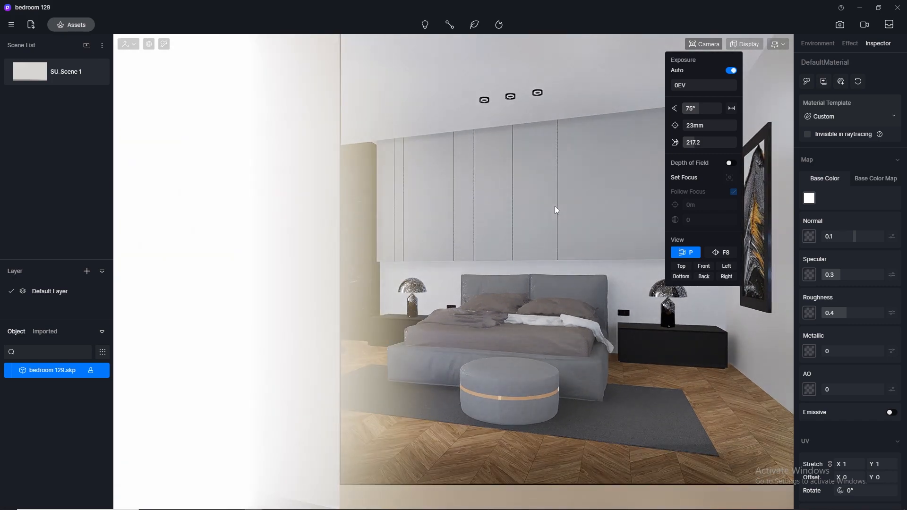
{"action": "left_click_drag", "start_coordinate": [694, 143], "coordinate": [702, 143]}
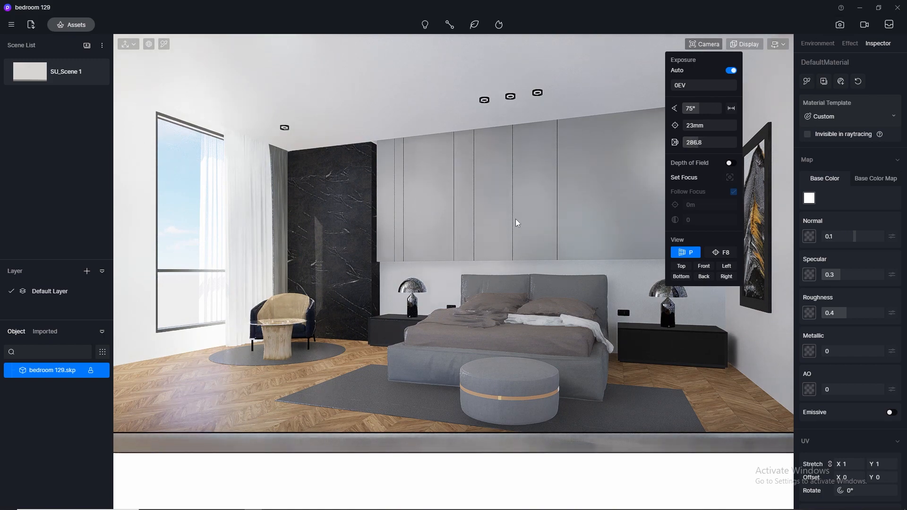
{"action": "right_click_drag", "start_coordinate": [497, 219], "coordinate": [516, 223]}
{"action": "key", "text": "q"}
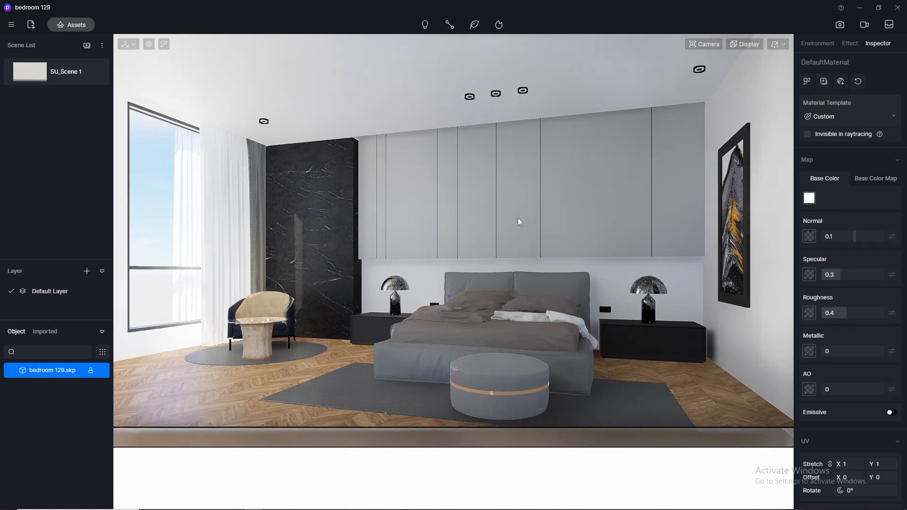
Step: Enter still image rendering with the 4K preset size and align the room within the frame
{"action": "left_click", "coordinate": [839, 25]}
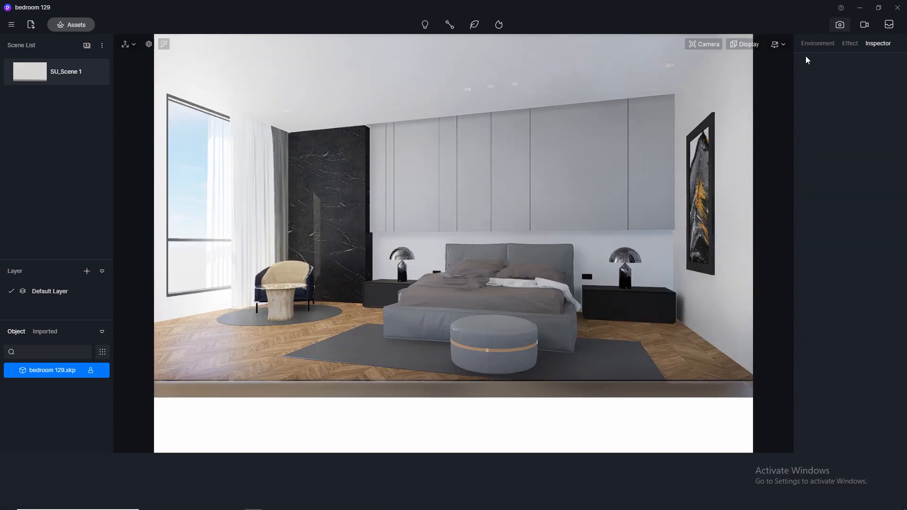
{"action": "left_click", "coordinate": [412, 490]}
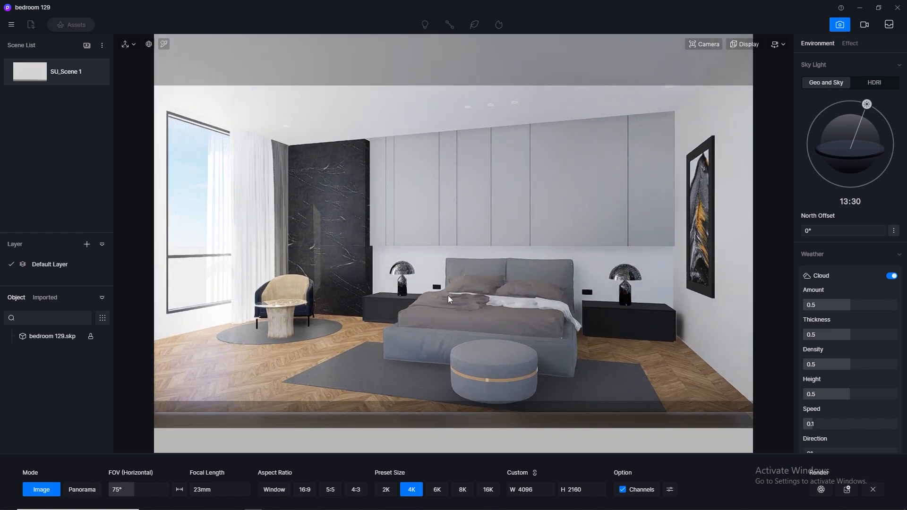
{"action": "mouse_move", "coordinate": [433, 287]}
{"action": "right_mouse_down"}
{"action": "mouse_move", "coordinate": [451, 285]}
{"action": "mouse_move", "coordinate": [431, 286]}
{"action": "right_mouse_up"}
Step: Set the render camera's field of view to 80° and its clipping distance to 278.1
{"action": "left_click", "coordinate": [701, 50]}
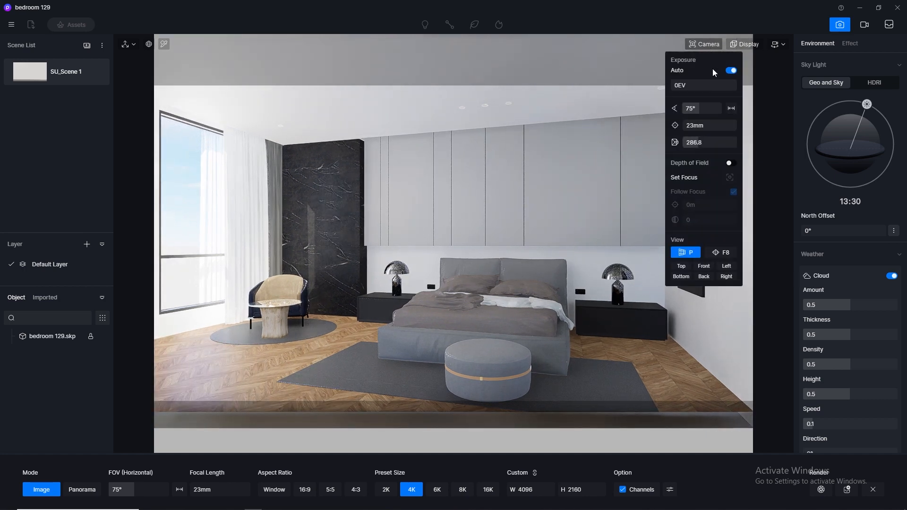
{"action": "left_click", "coordinate": [706, 110]}
{"action": "type", "text": "80"}
{"action": "key", "text": "Return"}
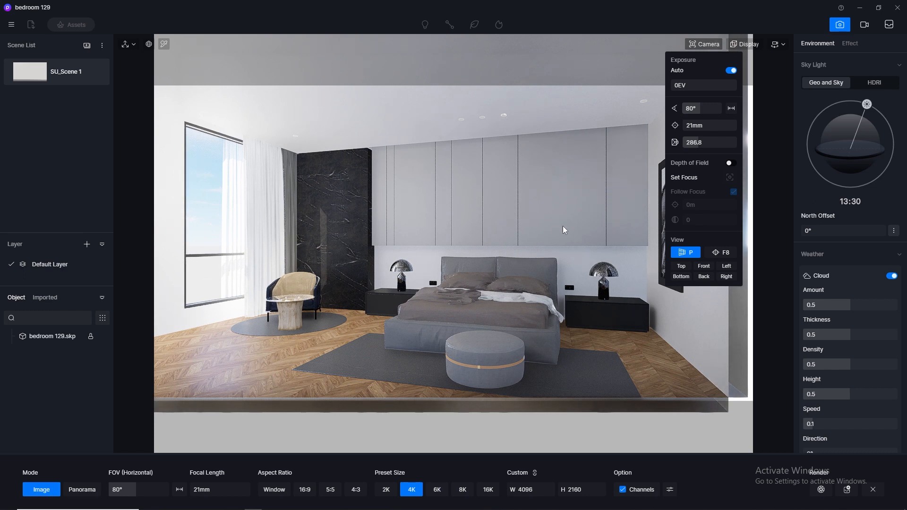
{"action": "left_click_drag", "start_coordinate": [700, 143], "coordinate": [698, 144]}
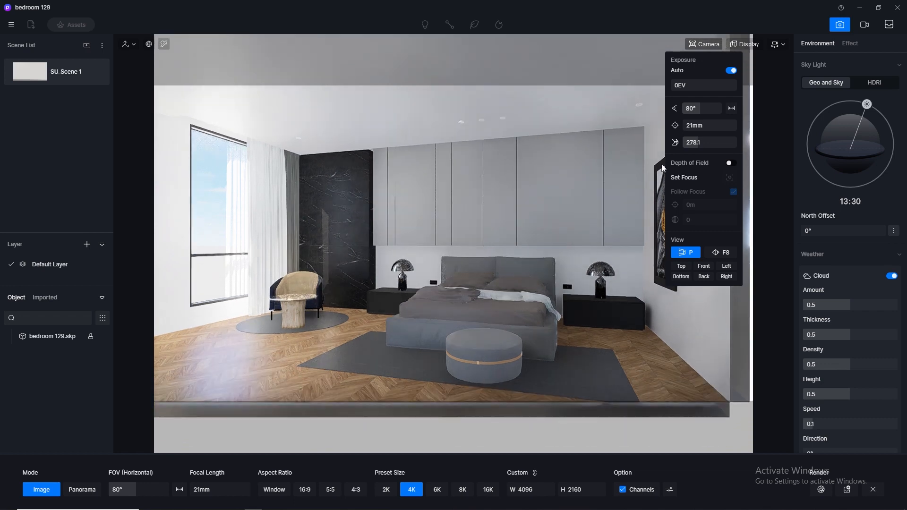
Step: Set the fly speed to 1 and reposition the camera at a height of about 1.31 m, facing the bed wall
{"action": "mouse_move", "coordinate": [778, 45]}
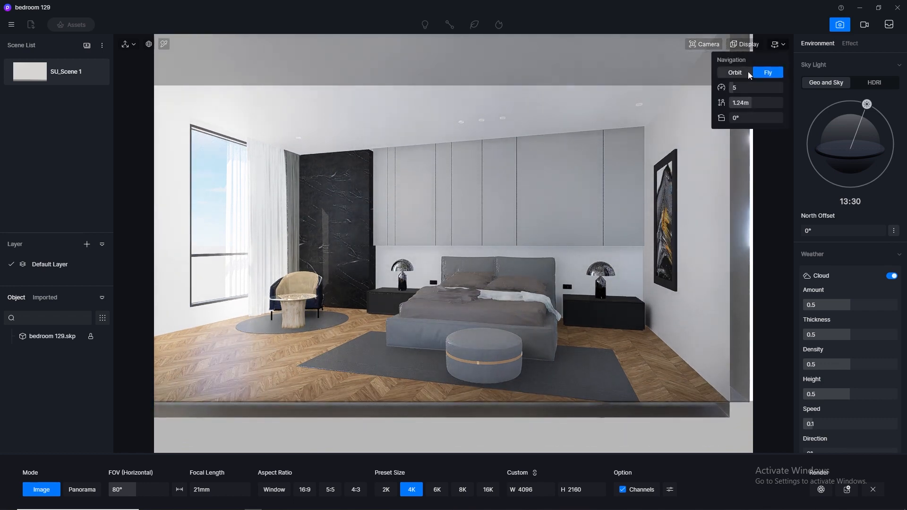
{"action": "key", "text": "e"}
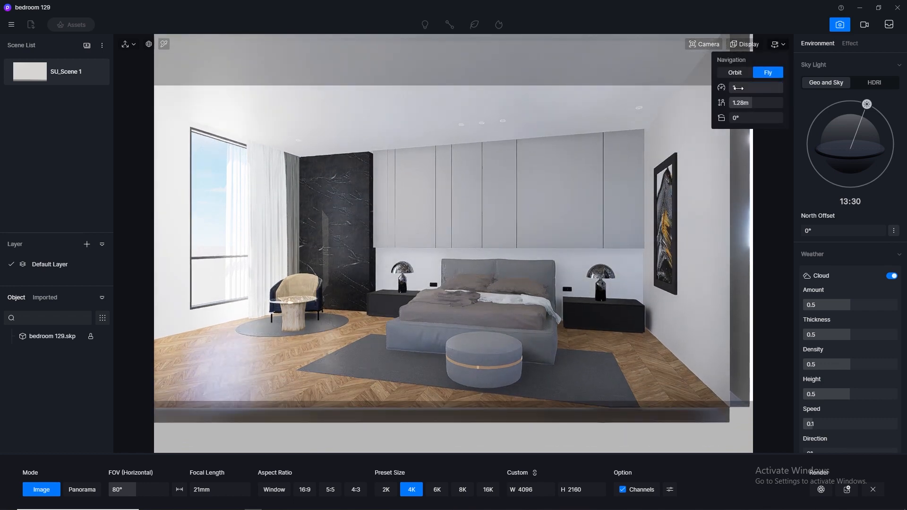
{"action": "key", "text": "d"}
{"action": "key", "text": "d"}
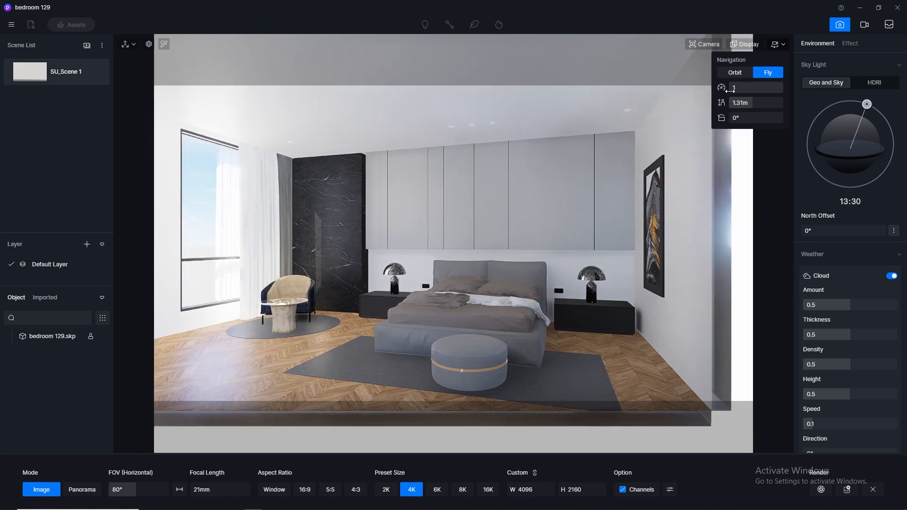
{"action": "key", "text": "a"}
{"action": "right_click_drag", "start_coordinate": [416, 219], "coordinate": [380, 223]}
{"action": "key", "text": "d"}
{"action": "key", "text": "a"}
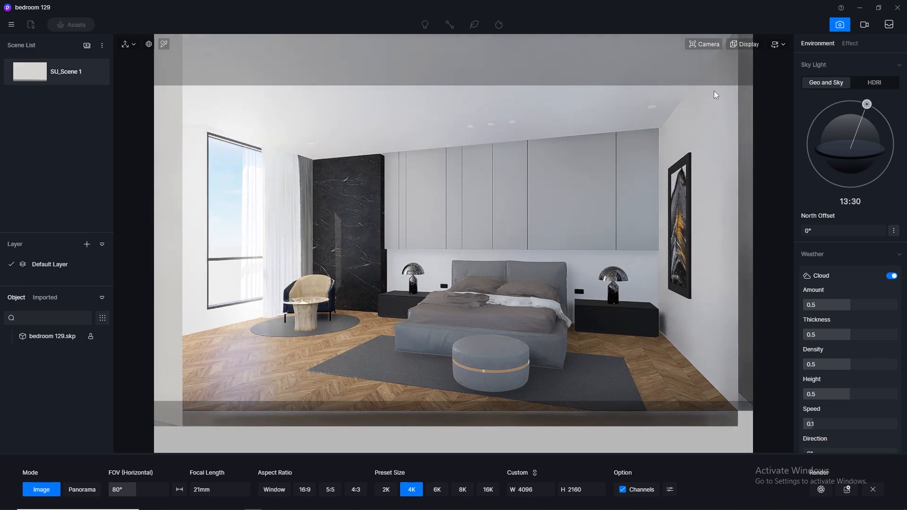
Step: Fine-tune the camera's clipping distance and turn the camera slightly to frame the bedroom
{"action": "left_click", "coordinate": [716, 45]}
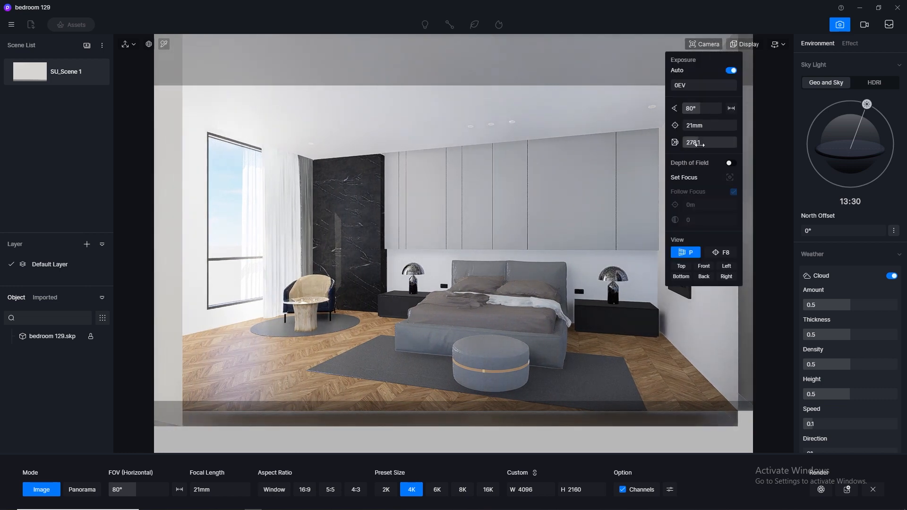
{"action": "left_click_drag", "start_coordinate": [699, 145], "coordinate": [696, 145]}
{"action": "right_click_drag", "start_coordinate": [461, 191], "coordinate": [492, 184]}
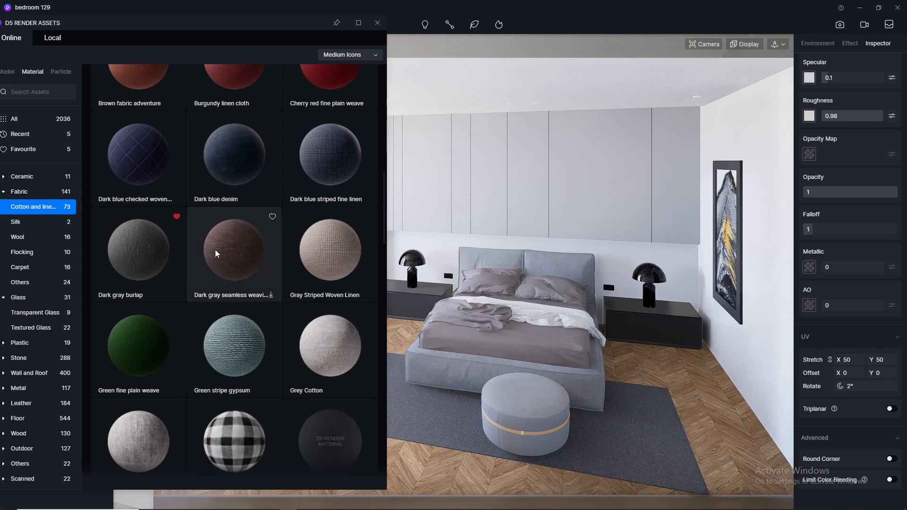
Step: Apply the White Linen material from the cotton and linen fabrics to the white throw blanket on the bed
{"action": "scroll", "coordinate": [313, 288], "scroll_direction": "down", "scroll_amount": 6}
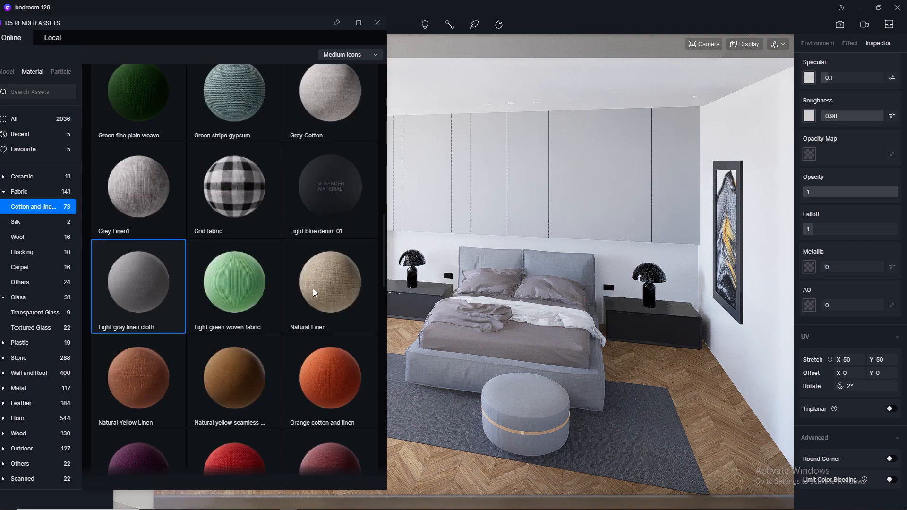
{"action": "scroll", "coordinate": [312, 290], "scroll_direction": "down", "scroll_amount": 12}
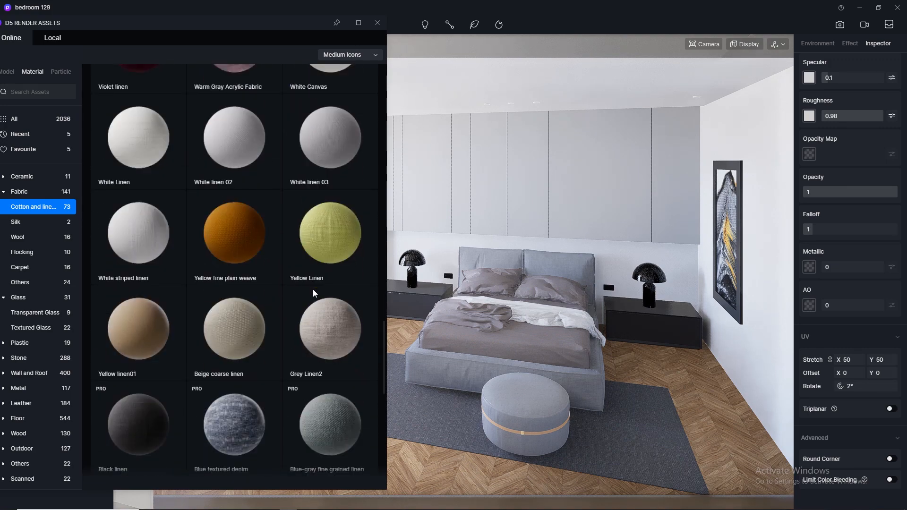
{"action": "scroll", "coordinate": [313, 289], "scroll_direction": "up", "scroll_amount": 2}
{"action": "scroll", "coordinate": [153, 239], "scroll_direction": "up", "scroll_amount": 1}
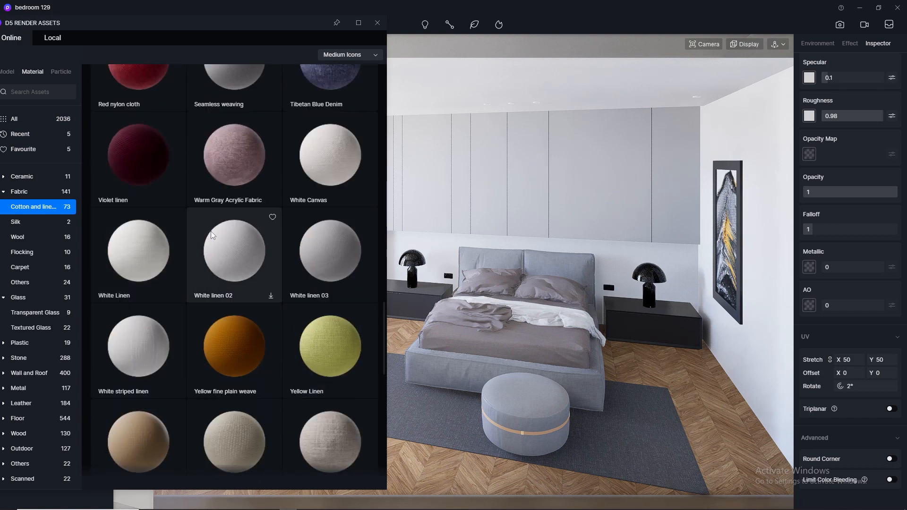
{"action": "left_click_drag", "start_coordinate": [127, 251], "coordinate": [555, 308]}
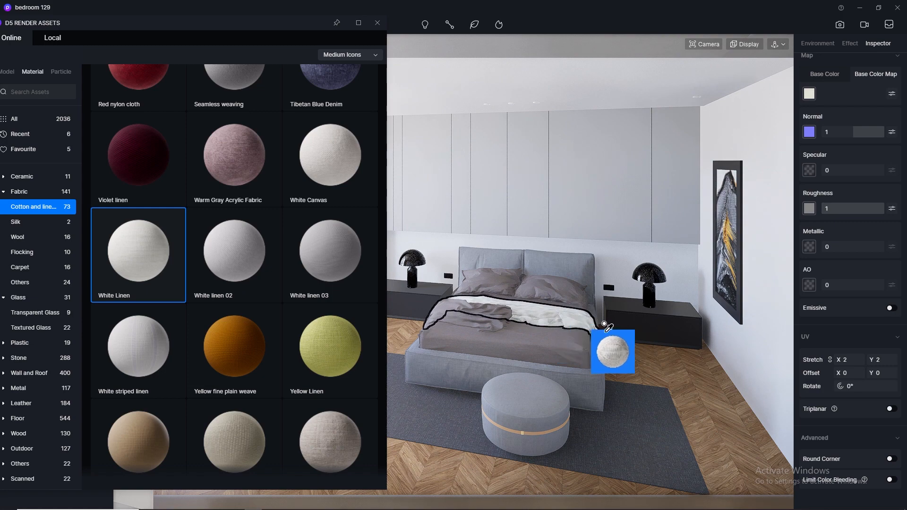
{"action": "left_click_drag", "start_coordinate": [606, 326], "coordinate": [653, 313]}
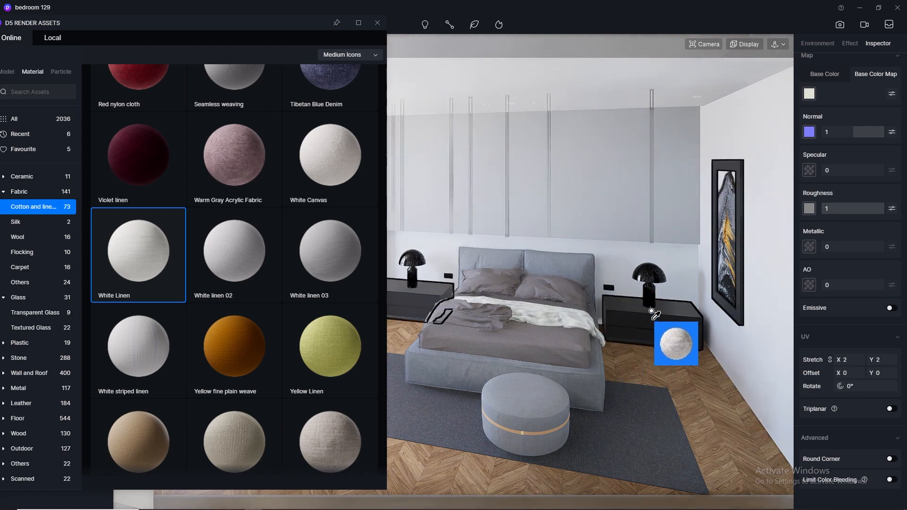
Step: Set the camera's clipping distance to 0 and bring the throw blanket into a close-up from above
{"action": "scroll", "coordinate": [568, 301], "scroll_direction": "up", "scroll_amount": 3}
{"action": "left_click", "coordinate": [705, 44]}
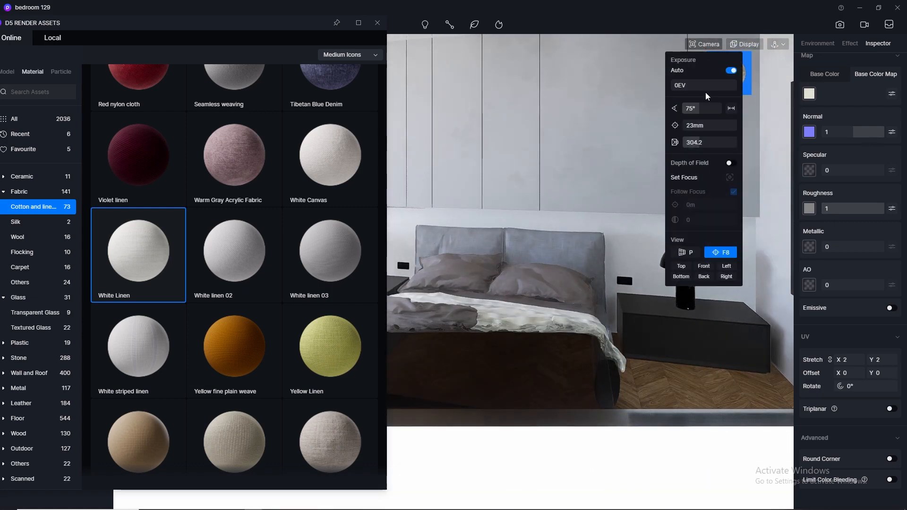
{"action": "left_click_drag", "start_coordinate": [700, 142], "coordinate": [671, 141]}
{"action": "scroll", "coordinate": [552, 298], "scroll_direction": "up", "scroll_amount": 3}
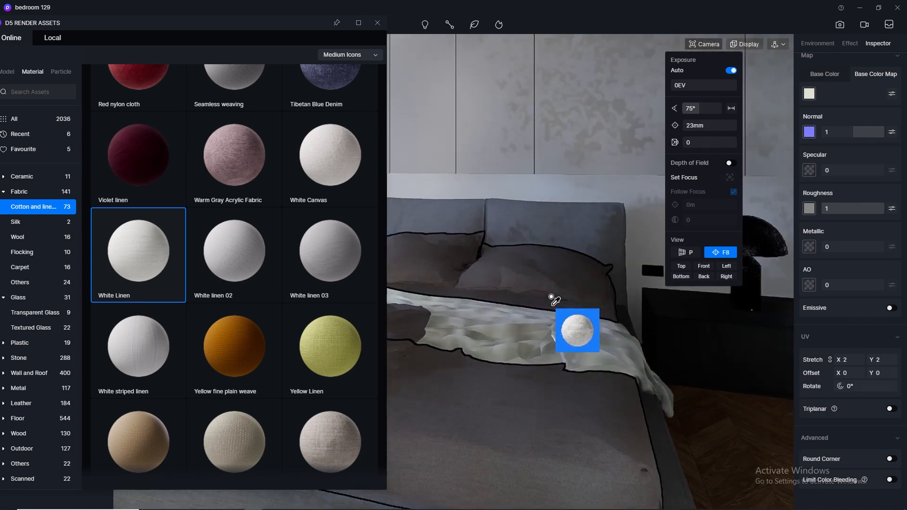
{"action": "left_click_drag", "start_coordinate": [552, 299], "coordinate": [561, 449]}
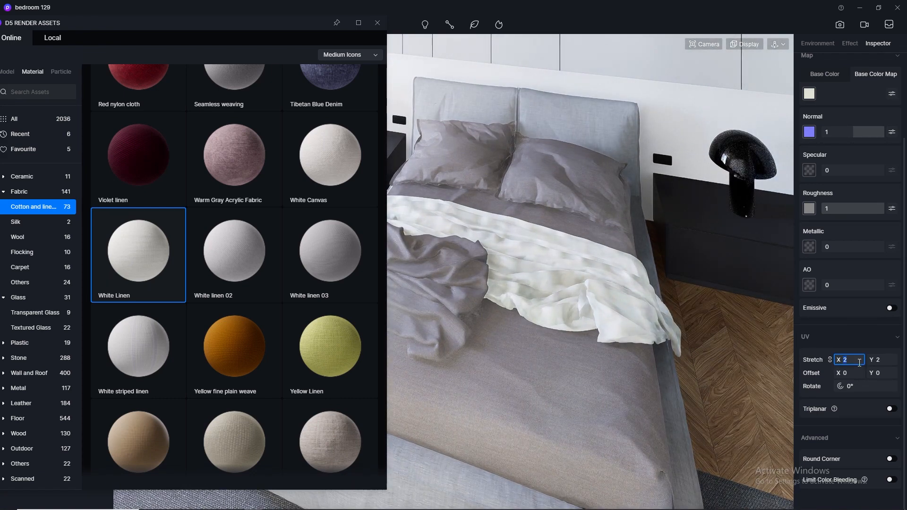
Step: Set the white throw blanket's texture stretch to 30, and refine it to 70 on both axes
{"action": "key", "text": "Return"}
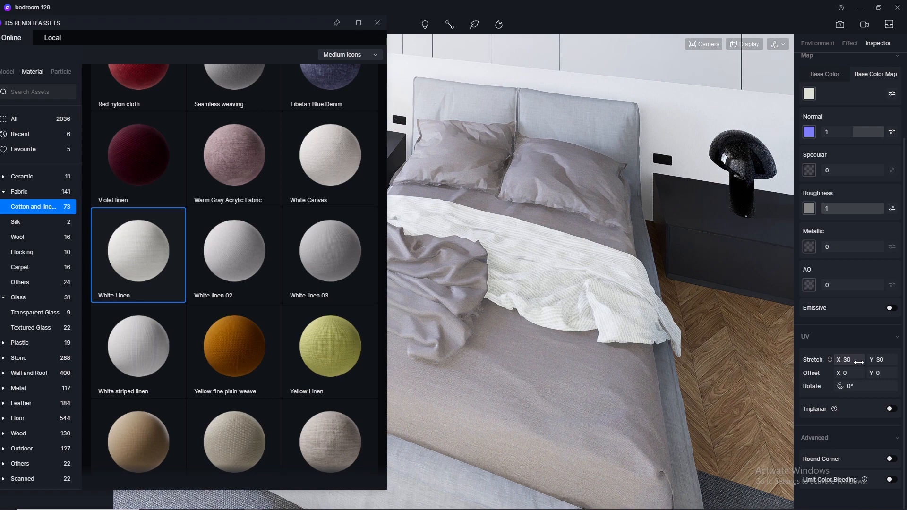
{"action": "key", "text": "p"}
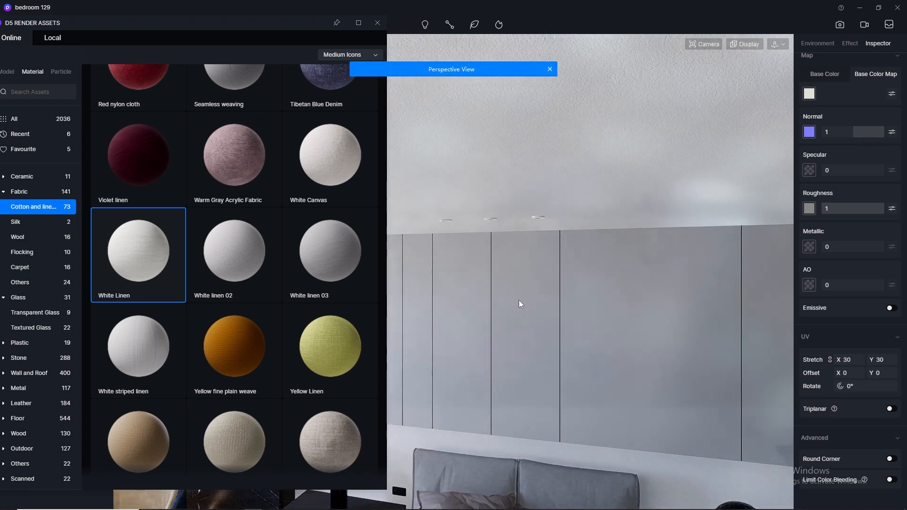
{"action": "scroll", "coordinate": [518, 312], "scroll_direction": "up", "scroll_amount": 5}
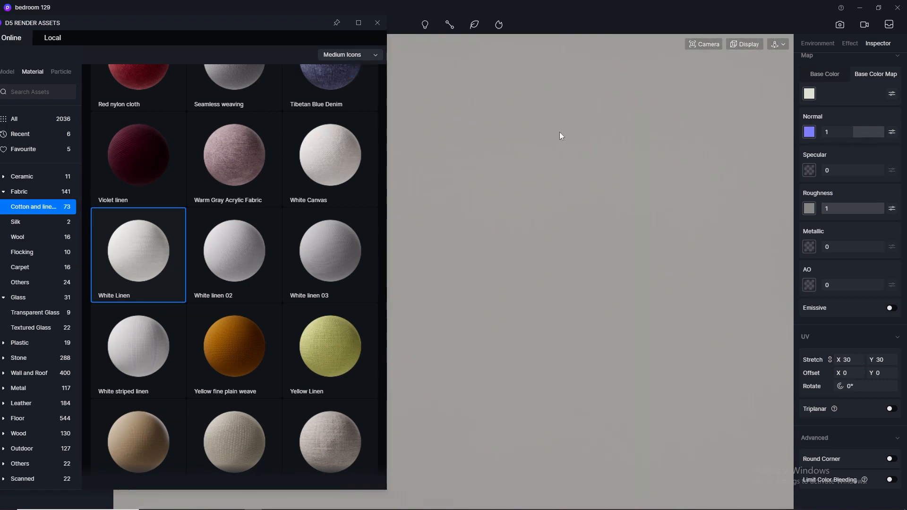
{"action": "scroll", "coordinate": [559, 283], "scroll_direction": "down", "scroll_amount": 5}
{"action": "middle_click_drag", "start_coordinate": [561, 265], "coordinate": [544, 348]}
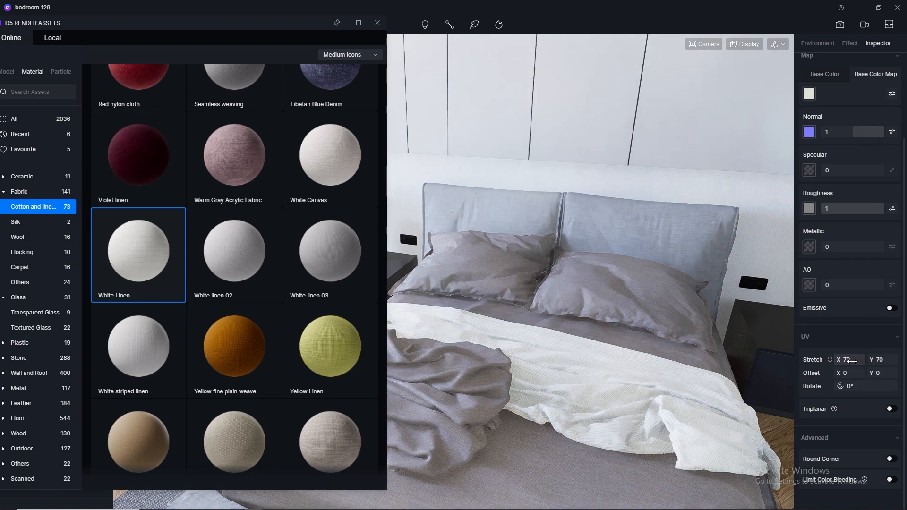
Step: Browse the cotton and linen fabrics and start downloading the Dark gray seamless weaving material, then close the asset library
{"action": "scroll", "coordinate": [286, 299], "scroll_direction": "up", "scroll_amount": 2}
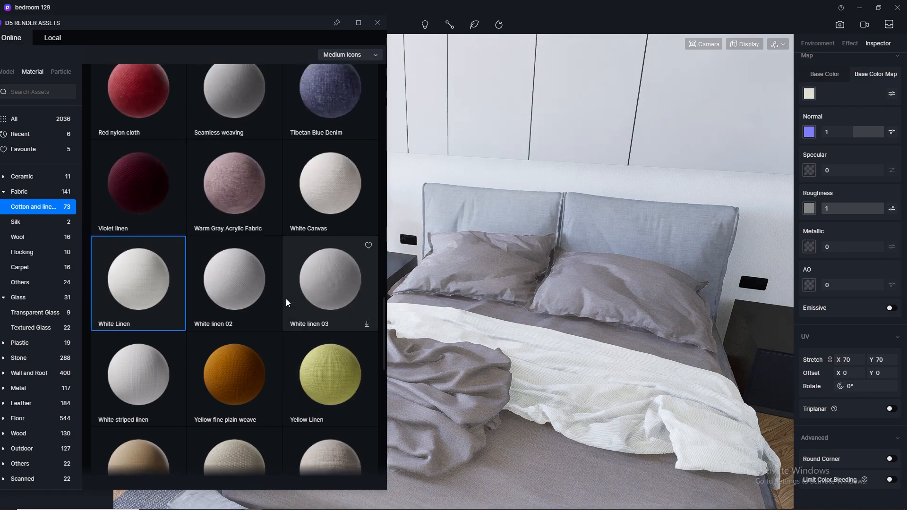
{"action": "scroll", "coordinate": [286, 301], "scroll_direction": "up", "scroll_amount": 10}
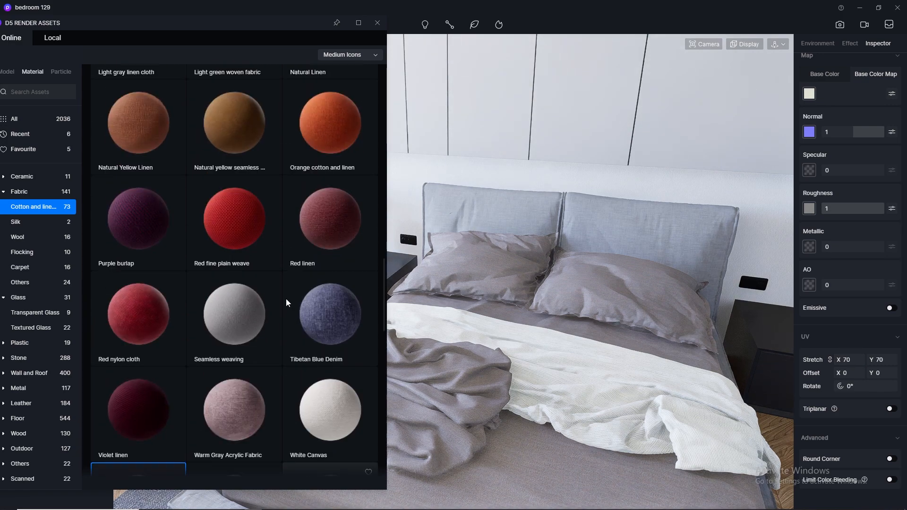
{"action": "scroll", "coordinate": [286, 302], "scroll_direction": "up", "scroll_amount": 5}
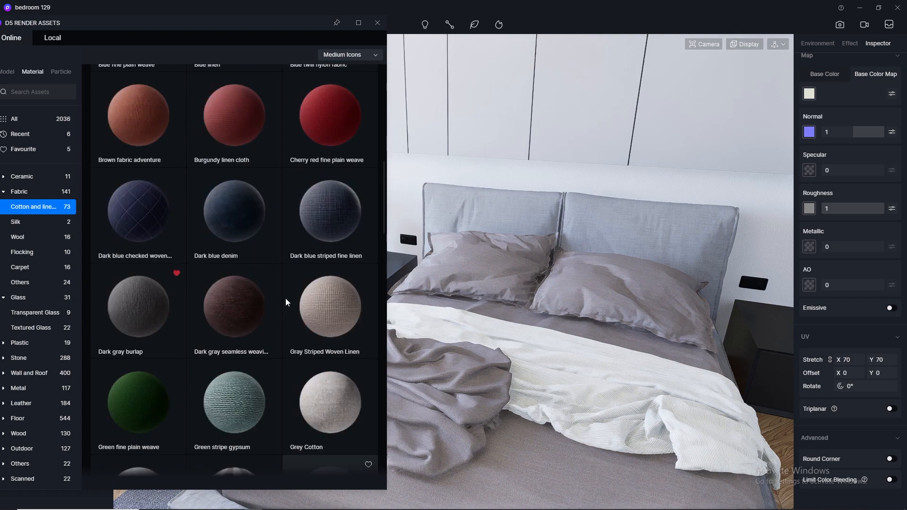
{"action": "scroll", "coordinate": [287, 303], "scroll_direction": "up", "scroll_amount": 6}
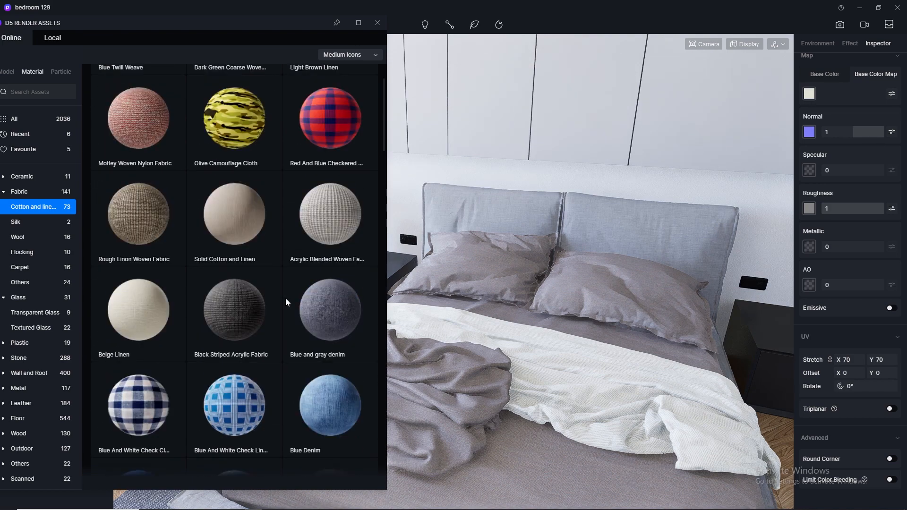
{"action": "scroll", "coordinate": [286, 298], "scroll_direction": "up", "scroll_amount": 2}
{"action": "scroll", "coordinate": [285, 298], "scroll_direction": "down", "scroll_amount": 5}
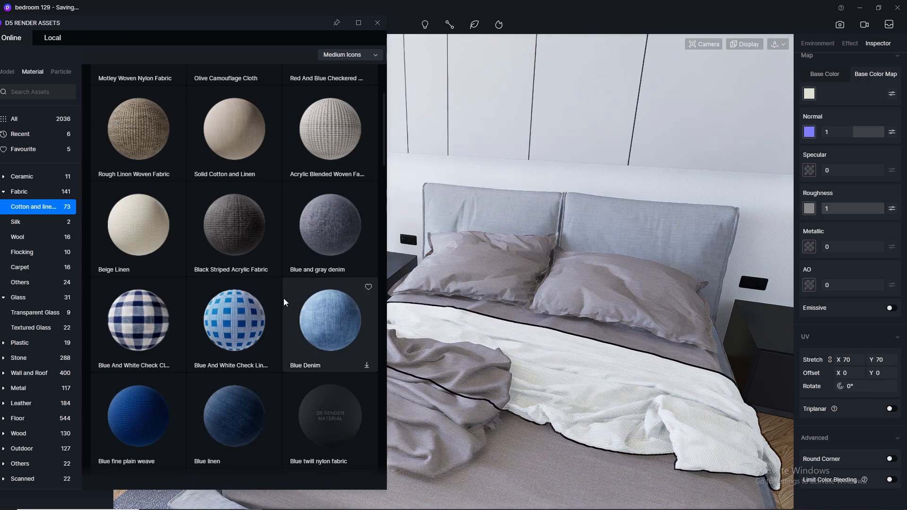
{"action": "scroll", "coordinate": [372, 117], "scroll_direction": "down", "scroll_amount": 5}
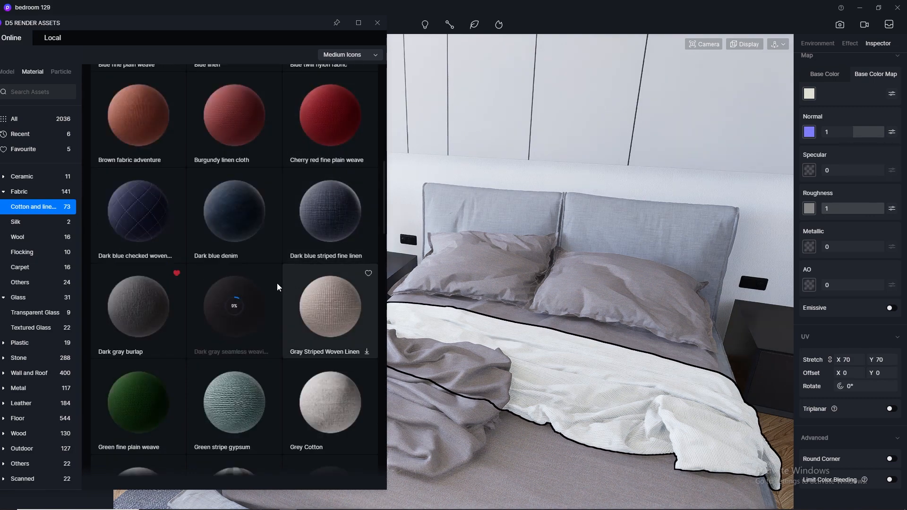
{"action": "left_click", "coordinate": [376, 28]}
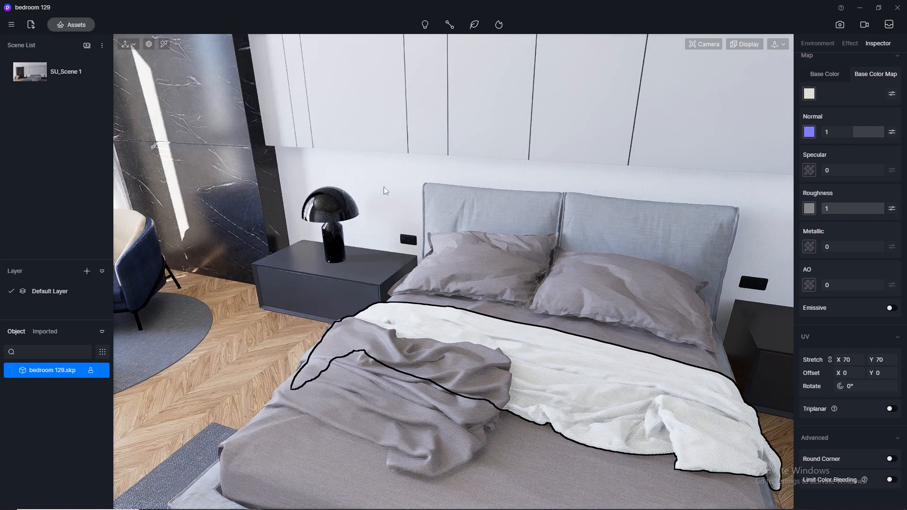
Step: Bring the armchair corner into view and inspect the material settings of the round glass tabletop
{"action": "scroll", "coordinate": [389, 210], "scroll_direction": "down", "scroll_amount": 2}
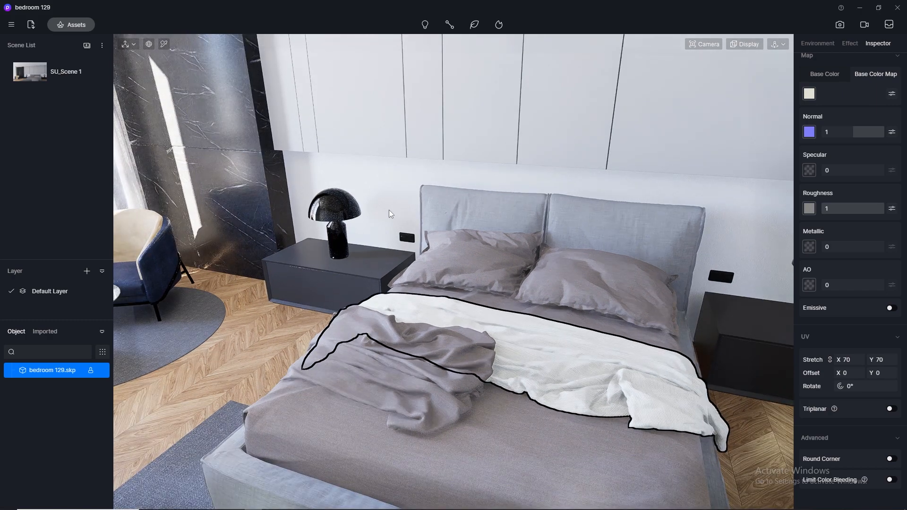
{"action": "scroll", "coordinate": [389, 210], "scroll_direction": "down", "scroll_amount": 3}
{"action": "middle_click_drag", "start_coordinate": [379, 166], "coordinate": [558, 194]}
{"action": "scroll", "coordinate": [366, 314], "scroll_direction": "up", "scroll_amount": 3}
{"action": "scroll", "coordinate": [261, 191], "scroll_direction": "down", "scroll_amount": 1}
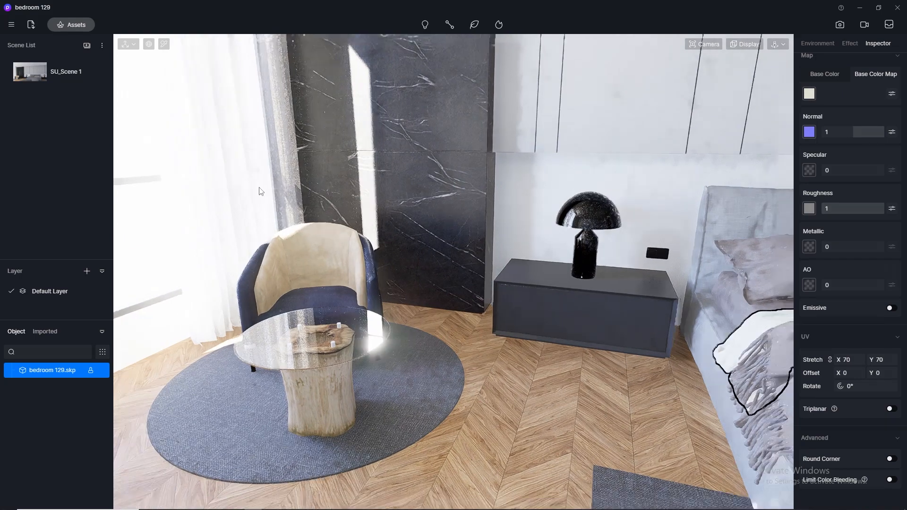
{"action": "left_click", "coordinate": [164, 44]}
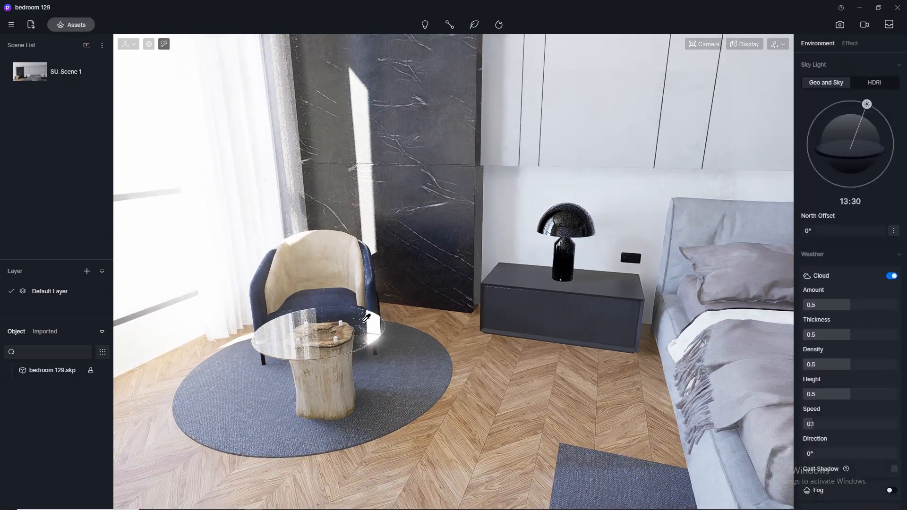
{"action": "left_click", "coordinate": [372, 330]}
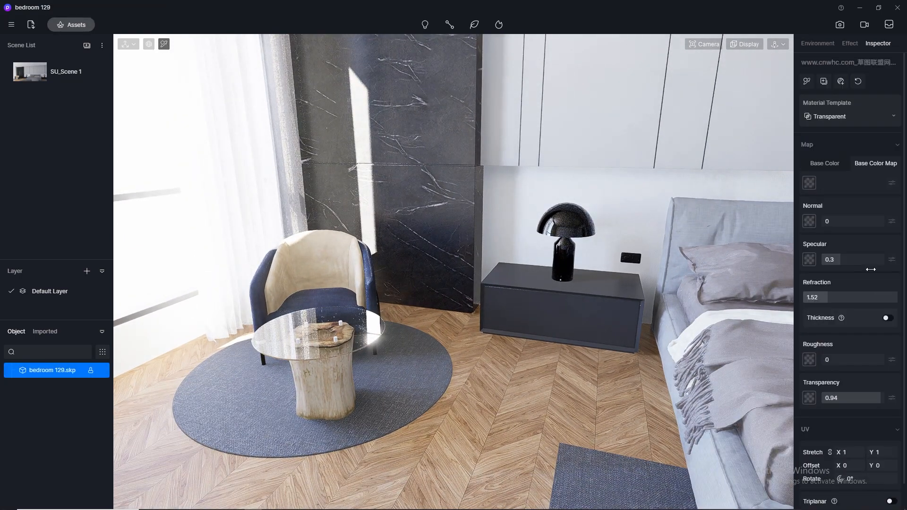
Step: Copy the trunk table base's base color map into its normal map, and set specular to 0.5 and roughness to 0.35
{"action": "scroll", "coordinate": [335, 345], "scroll_direction": "up", "scroll_amount": 3}
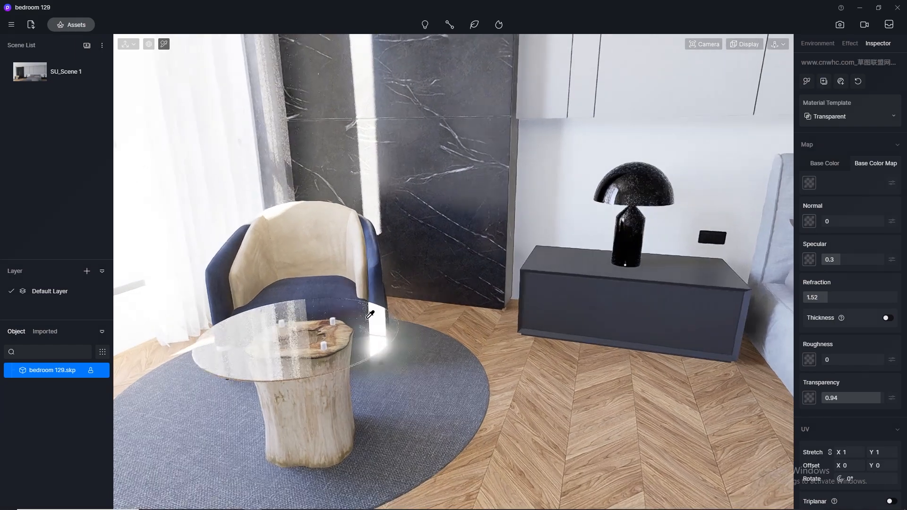
{"action": "middle_click_drag", "start_coordinate": [368, 312], "coordinate": [322, 359]}
{"action": "left_click", "coordinate": [320, 416]}
{"action": "right_click", "coordinate": [812, 199]}
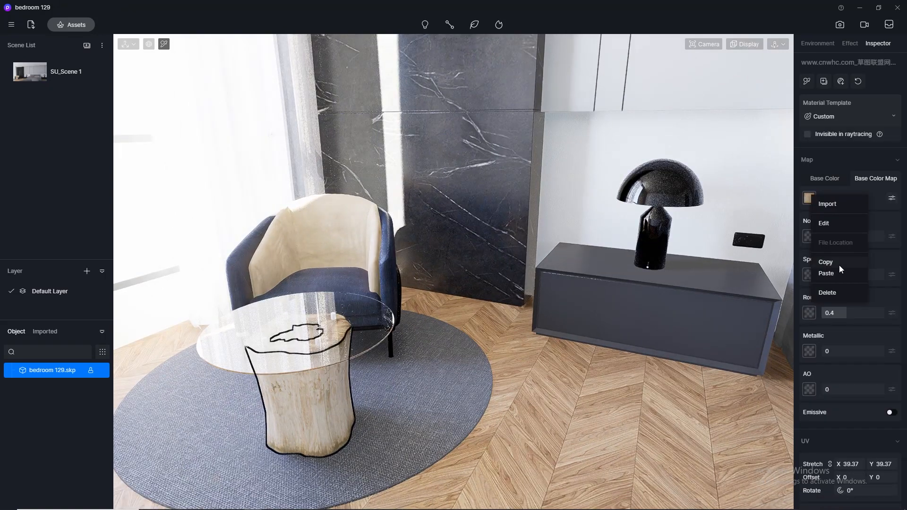
{"action": "left_click", "coordinate": [827, 263]}
{"action": "right_click", "coordinate": [810, 236]}
{"action": "left_click", "coordinate": [835, 315]}
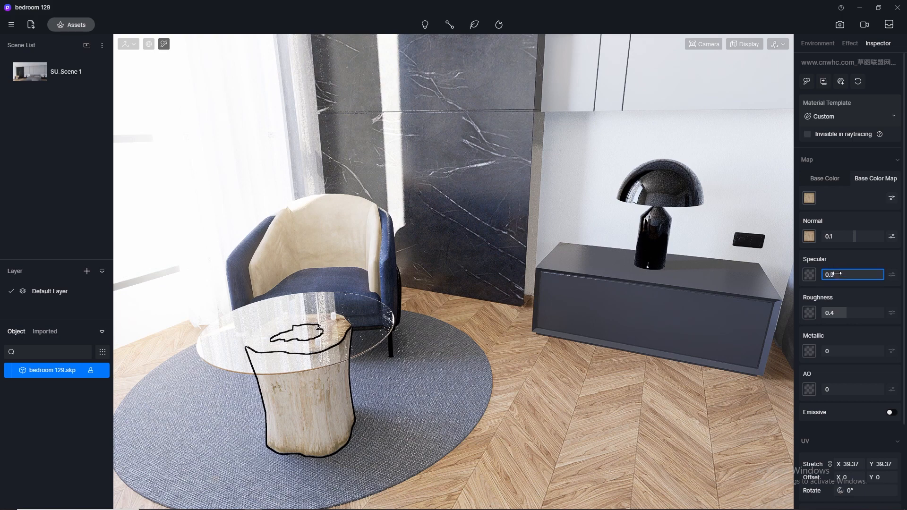
{"action": "key", "text": "Return"}
{"action": "left_click", "coordinate": [846, 315]}
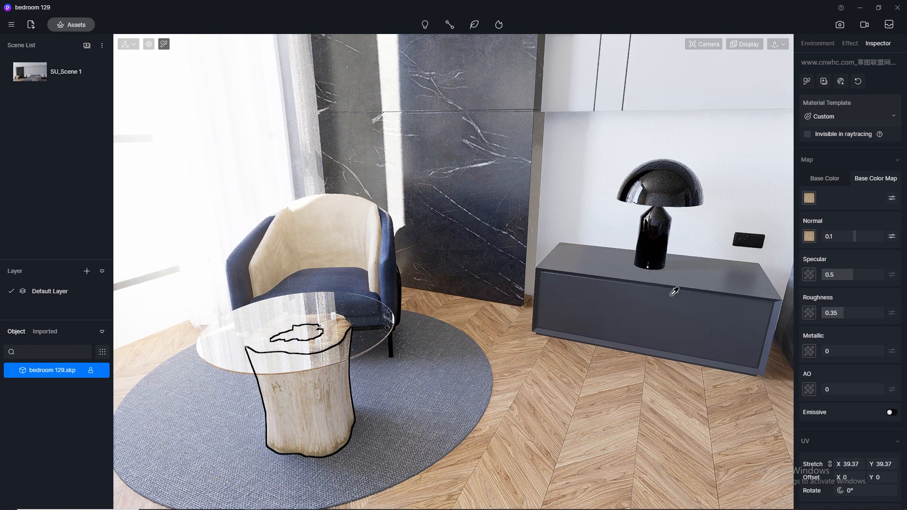
Step: Set the black armchair frame material's specular to 0.5 and roughness to 0.3
{"action": "scroll", "coordinate": [560, 318], "scroll_direction": "down", "scroll_amount": 3}
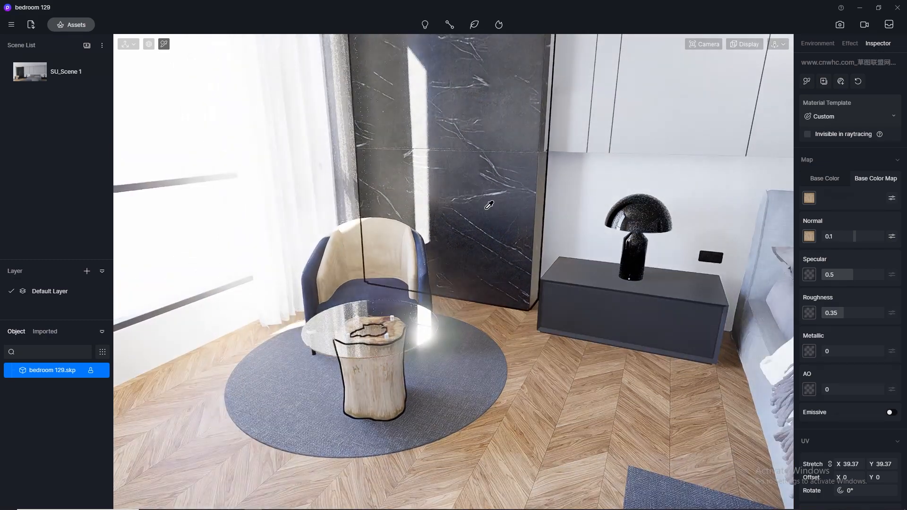
{"action": "middle_click_drag", "start_coordinate": [524, 194], "coordinate": [608, 197]}
{"action": "scroll", "coordinate": [355, 347], "scroll_direction": "up", "scroll_amount": 3}
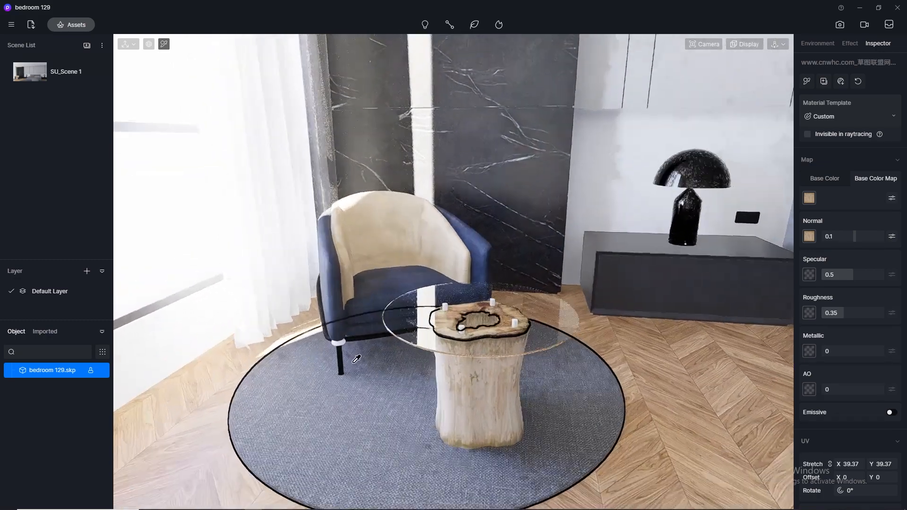
{"action": "left_click", "coordinate": [343, 360]}
{"action": "left_click", "coordinate": [835, 276]}
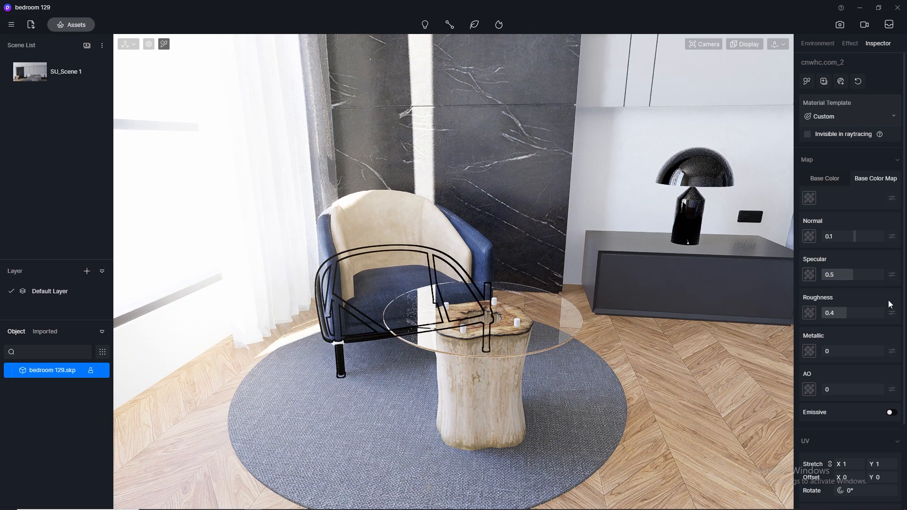
{"action": "left_click", "coordinate": [855, 312]}
{"action": "type", "text": "0."}
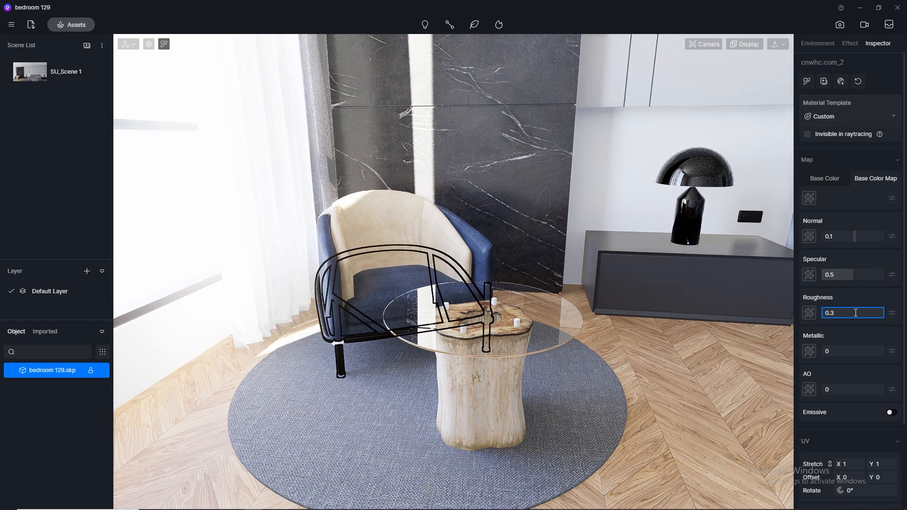
{"action": "key", "text": "Return"}
Step: Apply the Yellow linen01 material from the cotton and linen fabrics to the armchair's cream inner backrest
{"action": "scroll", "coordinate": [428, 227], "scroll_direction": "up", "scroll_amount": 2}
{"action": "middle_click_drag", "start_coordinate": [427, 227], "coordinate": [428, 332]}
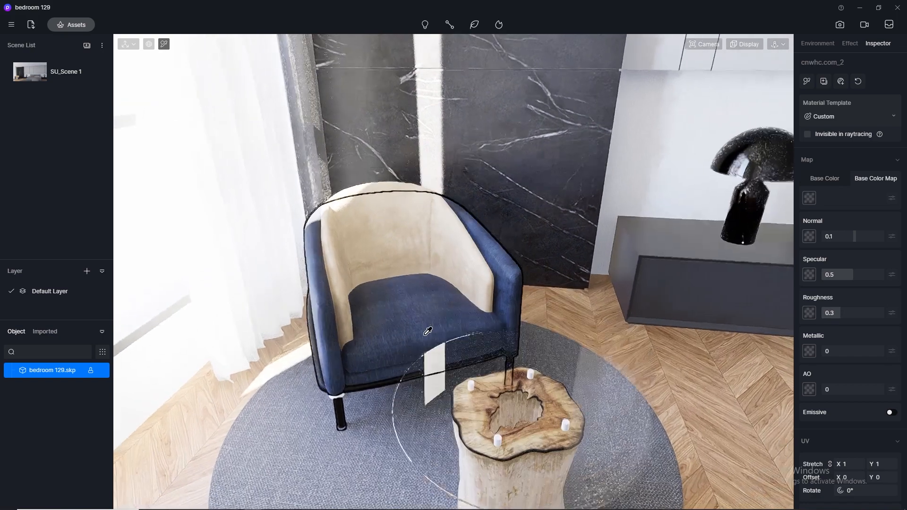
{"action": "left_click", "coordinate": [68, 26]}
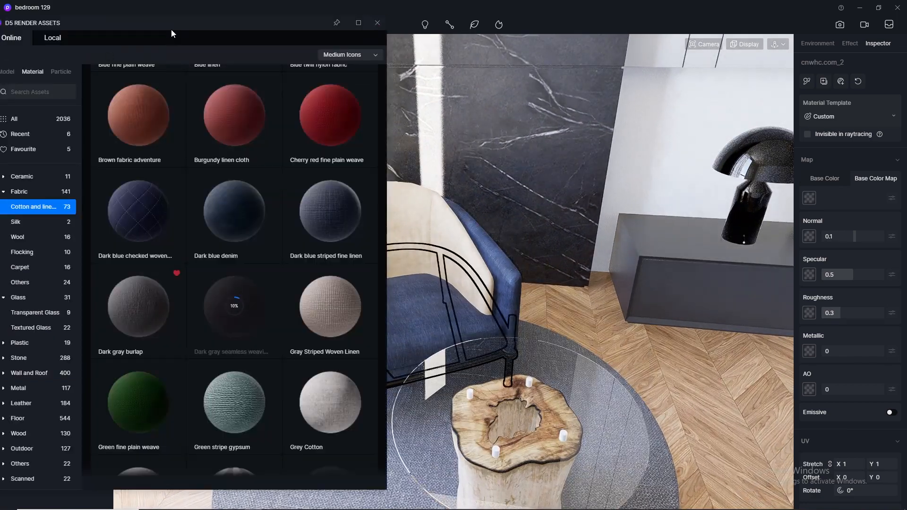
{"action": "left_click_drag", "start_coordinate": [171, 30], "coordinate": [622, 74]}
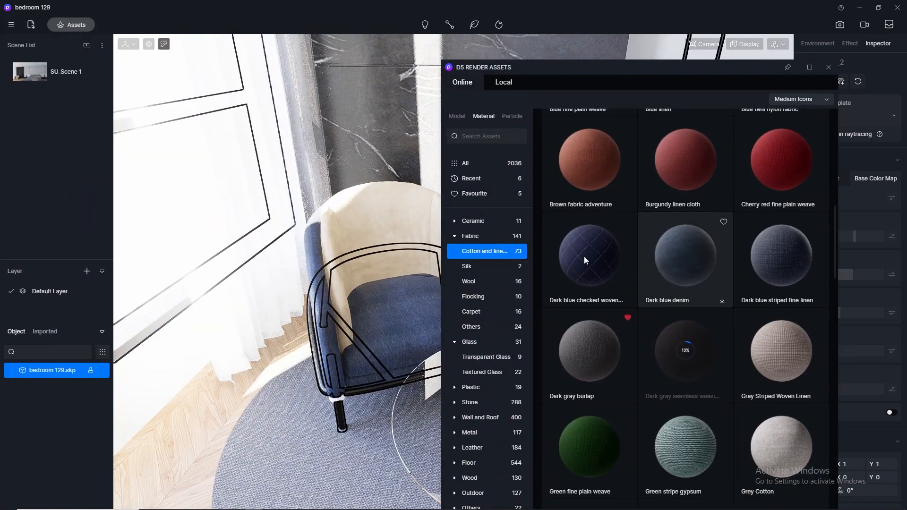
{"action": "scroll", "coordinate": [603, 373], "scroll_direction": "down", "scroll_amount": 10}
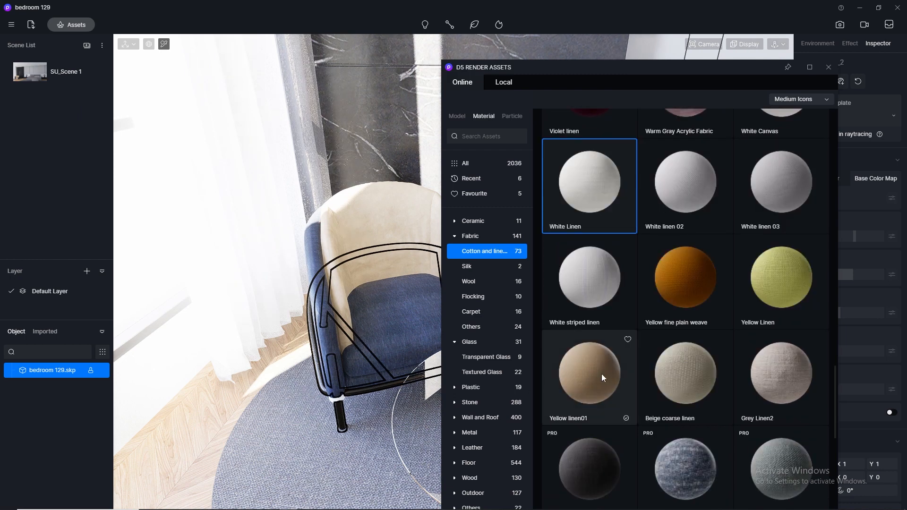
{"action": "left_click_drag", "start_coordinate": [597, 385], "coordinate": [367, 211]}
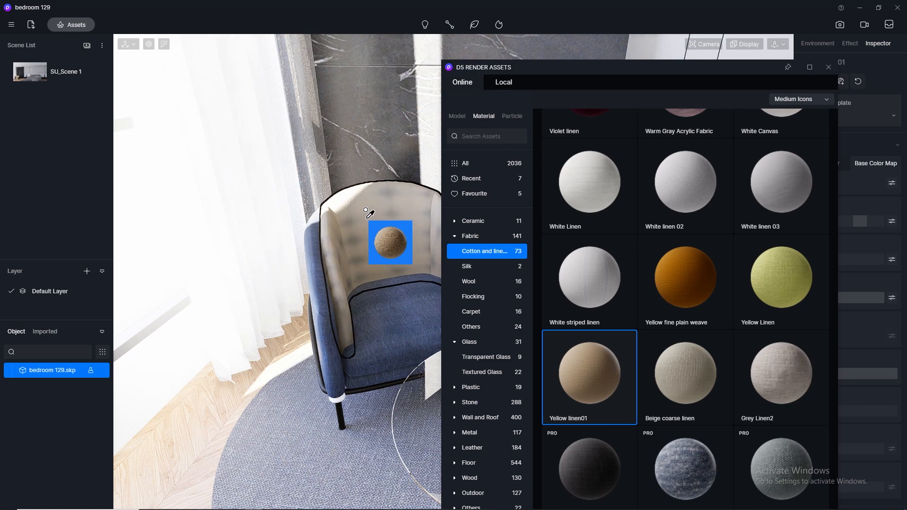
{"action": "left_click", "coordinate": [829, 67]}
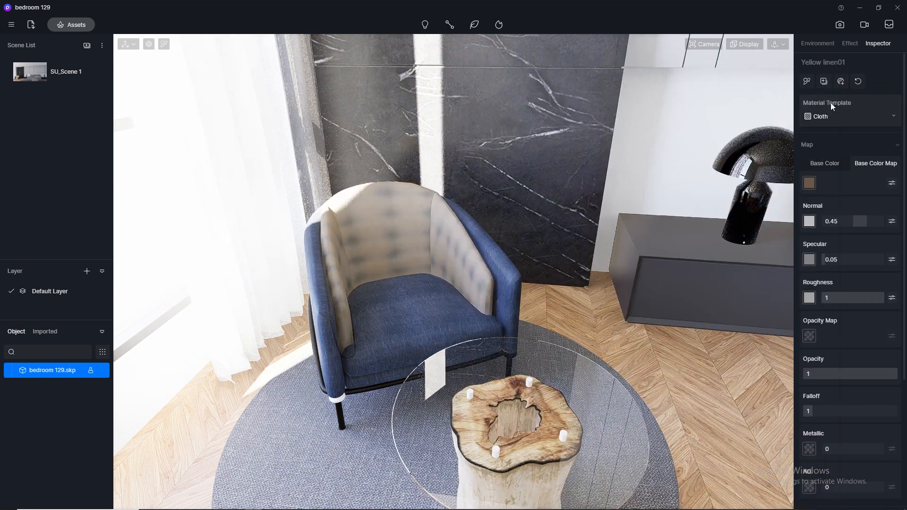
Step: Set the armchair backrest's linen texture stretch to 50, and refine it to 45 on both axes
{"action": "scroll", "coordinate": [872, 400], "scroll_direction": "down", "scroll_amount": 3}
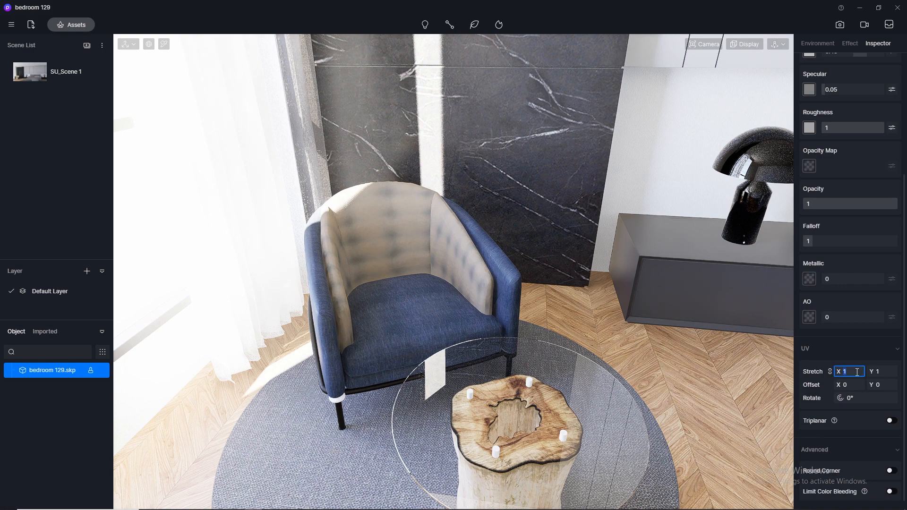
{"action": "key", "text": "Return"}
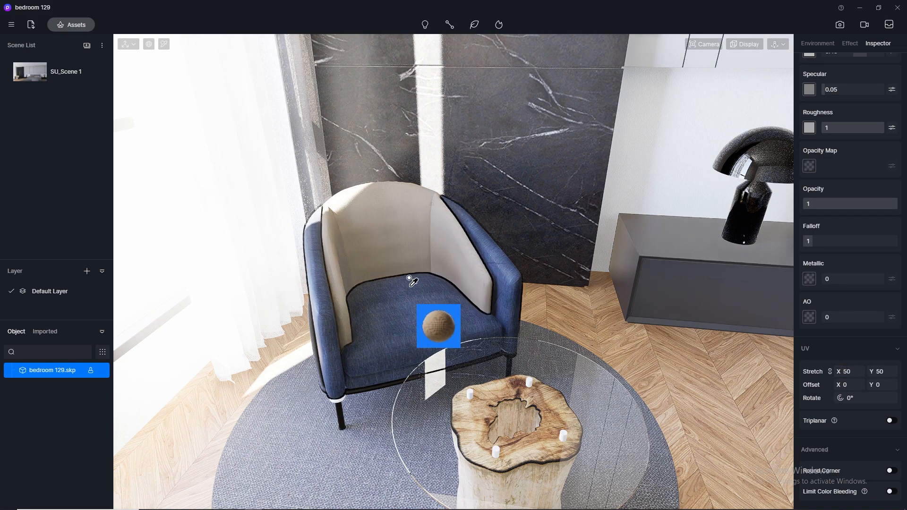
{"action": "scroll", "coordinate": [412, 276], "scroll_direction": "up", "scroll_amount": 3}
{"action": "middle_click_drag", "start_coordinate": [412, 275], "coordinate": [198, 261]}
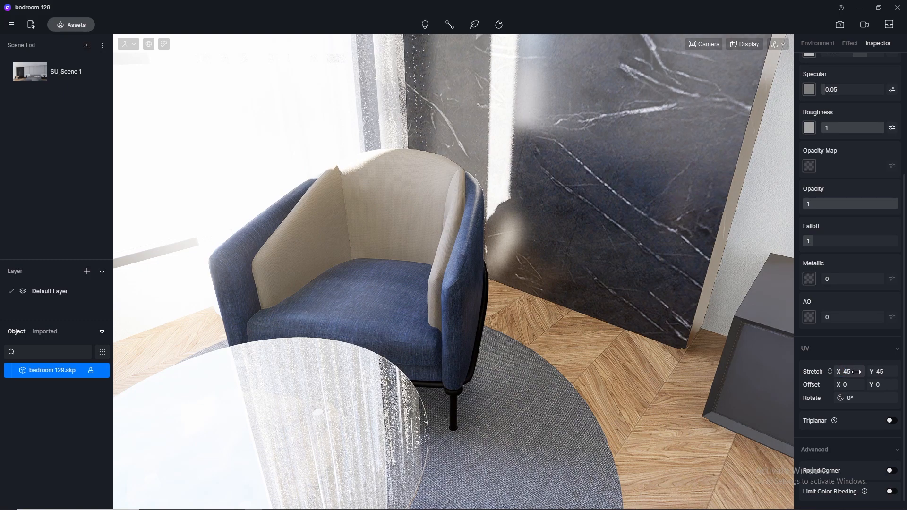
Step: Browse the cotton and linen fabric materials in the online asset library for further options
{"action": "scroll", "coordinate": [404, 298], "scroll_direction": "down", "scroll_amount": 3}
{"action": "middle_click_drag", "start_coordinate": [414, 308], "coordinate": [395, 342]}
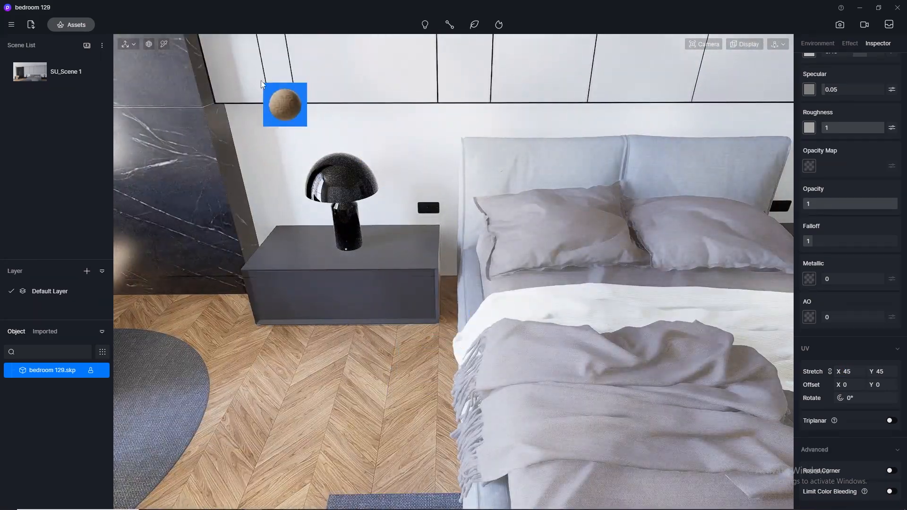
{"action": "left_click", "coordinate": [71, 25]}
{"action": "scroll", "coordinate": [804, 280], "scroll_direction": "up", "scroll_amount": 6}
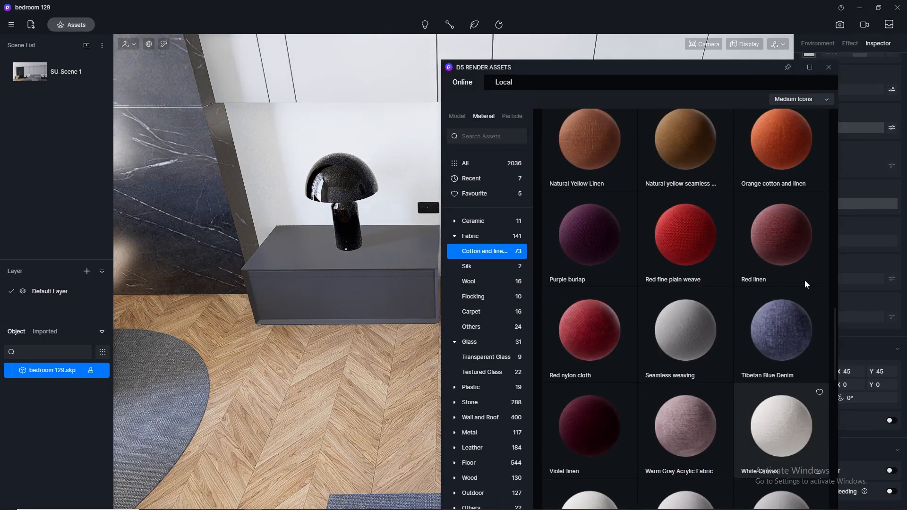
{"action": "scroll", "coordinate": [805, 280], "scroll_direction": "up", "scroll_amount": 5}
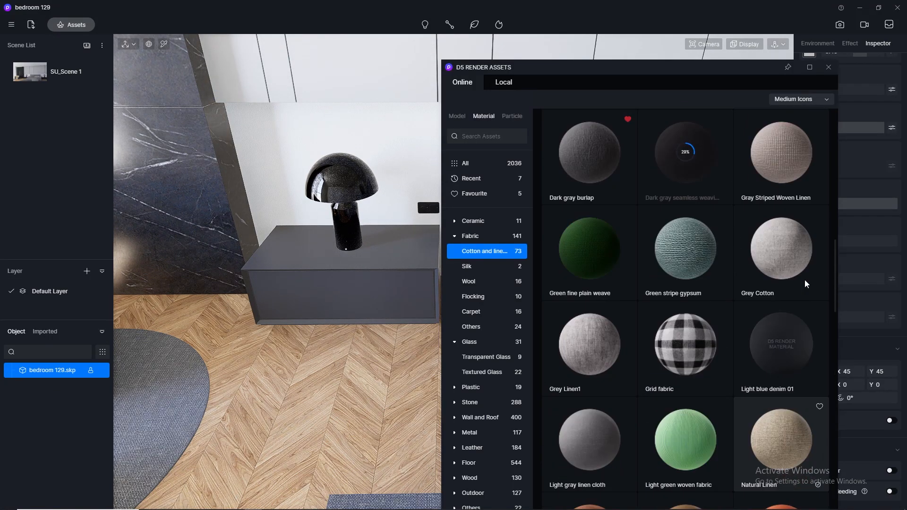
{"action": "scroll", "coordinate": [804, 280], "scroll_direction": "up", "scroll_amount": 4}
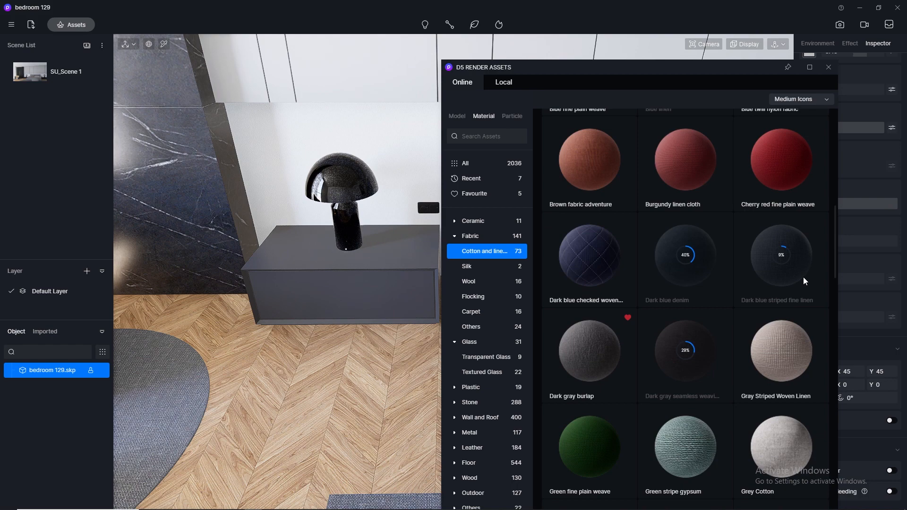
{"action": "scroll", "coordinate": [805, 280], "scroll_direction": "up", "scroll_amount": 10}
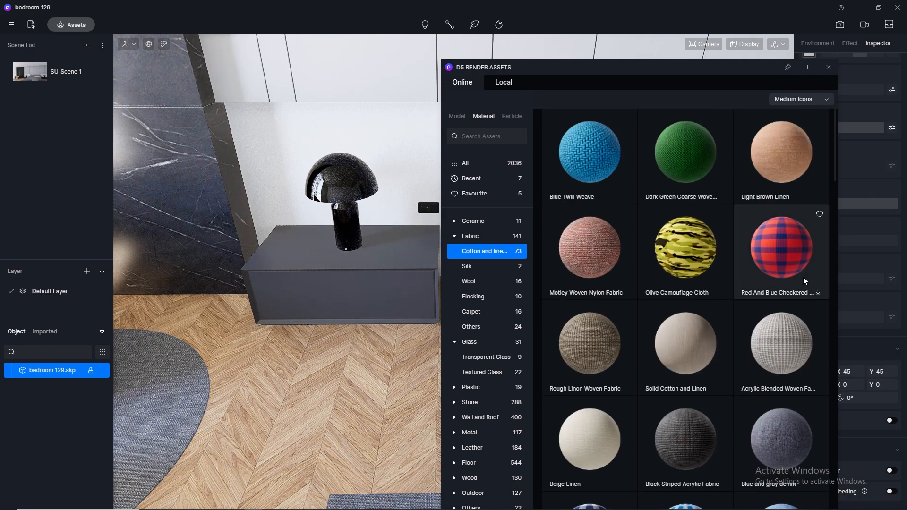
{"action": "scroll", "coordinate": [812, 332], "scroll_direction": "down", "scroll_amount": 3}
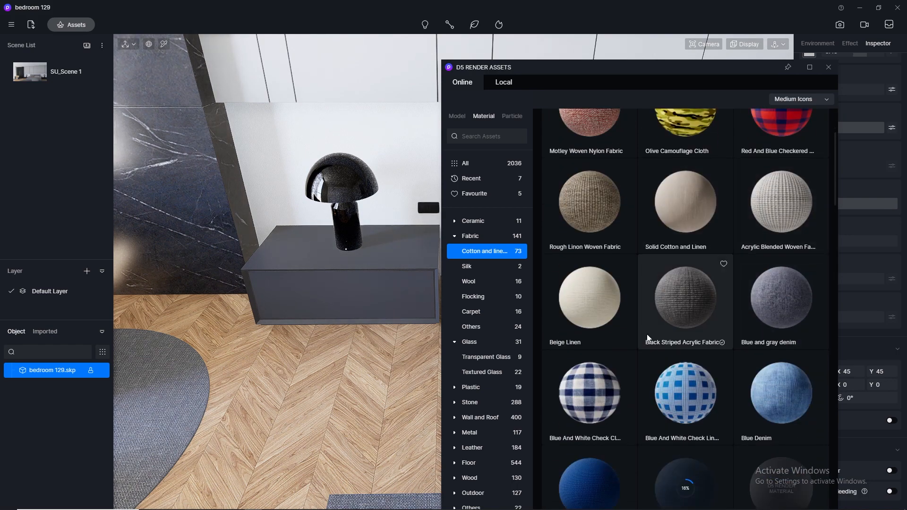
{"action": "scroll", "coordinate": [647, 334], "scroll_direction": "down", "scroll_amount": 6}
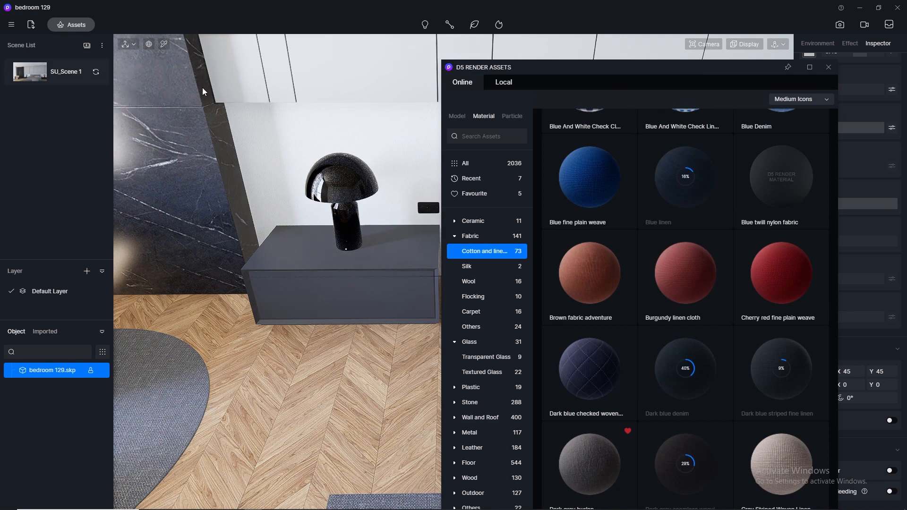
Step: Restore the saved SU_Scene 1 camera view and close the asset library
{"action": "left_click", "coordinate": [29, 77]}
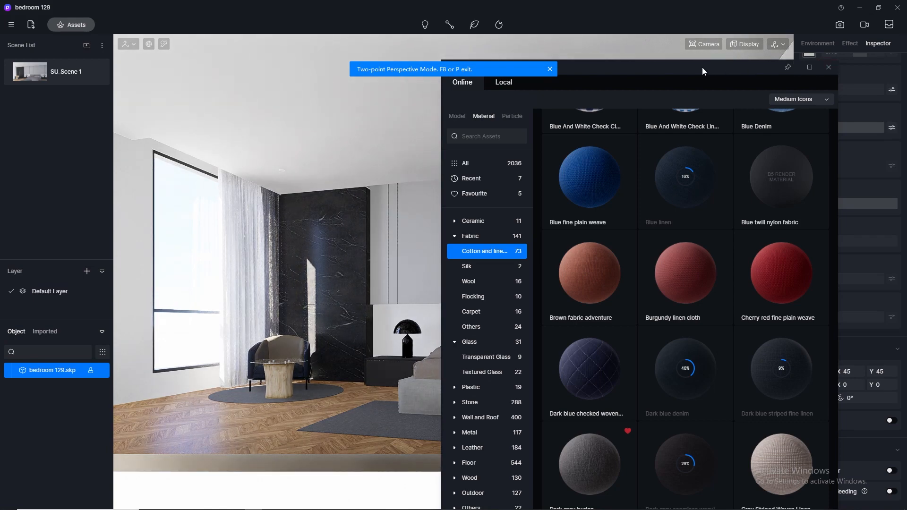
{"action": "left_click_drag", "start_coordinate": [702, 67], "coordinate": [304, 87]}
{"action": "left_click", "coordinate": [405, 83]}
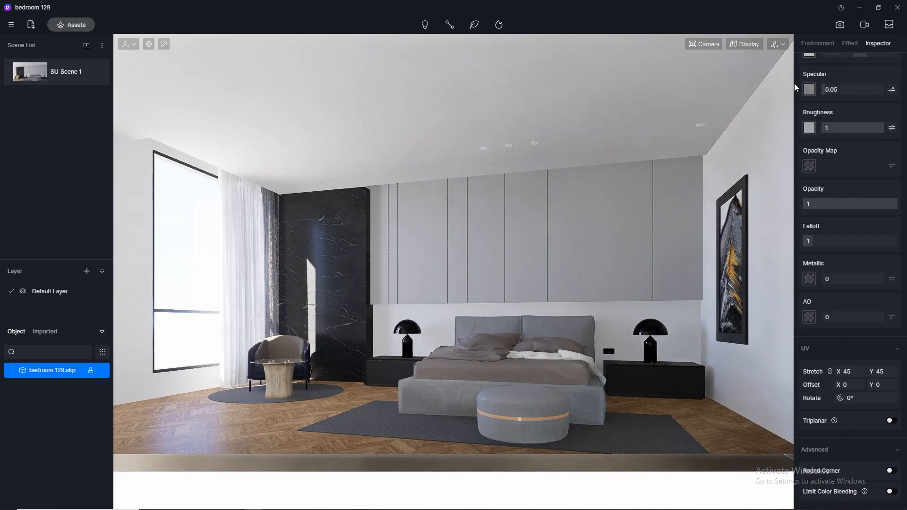
Step: Enter image render mode and light the scene with the custom HDRI sky btrr 8000×4000
{"action": "left_click", "coordinate": [843, 27]}
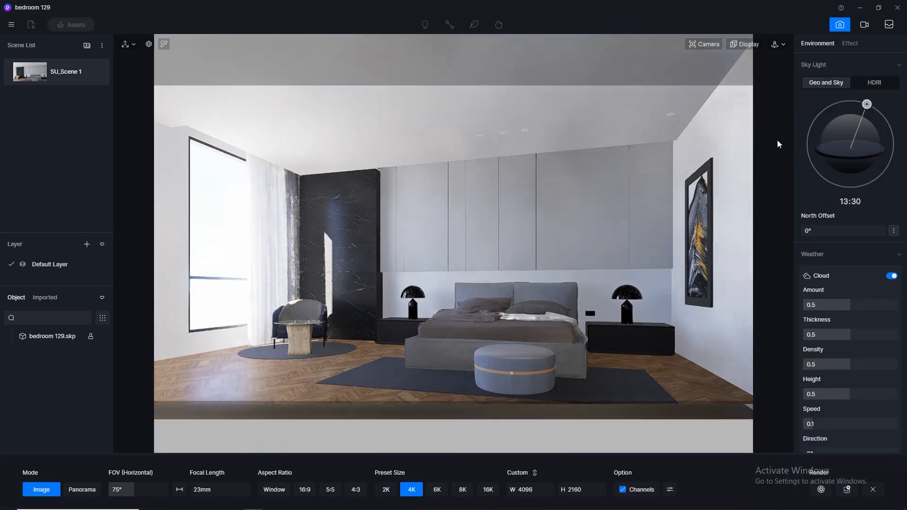
{"action": "left_click", "coordinate": [872, 82]}
{"action": "left_click", "coordinate": [865, 105]}
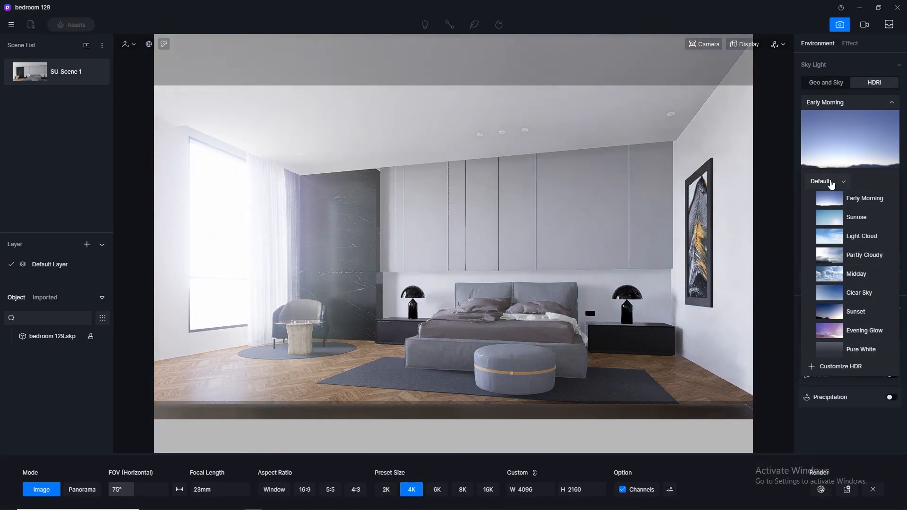
{"action": "left_click", "coordinate": [831, 183]}
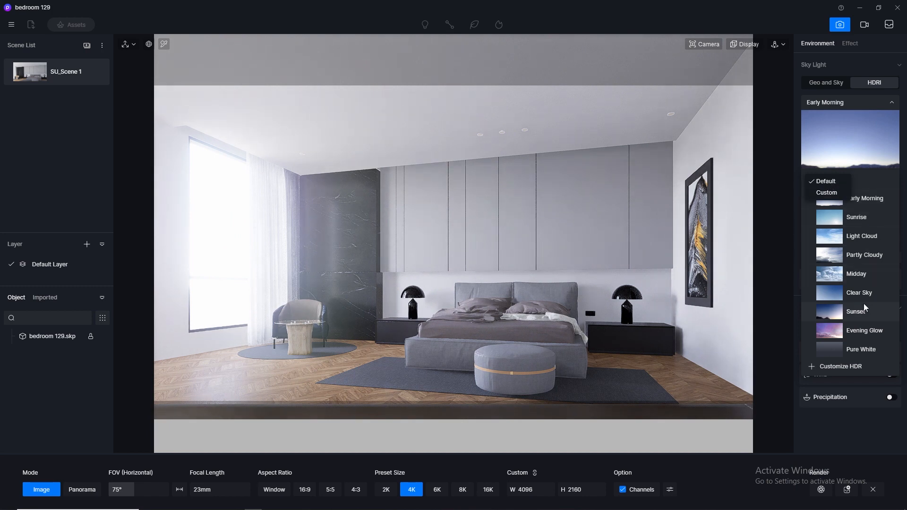
{"action": "left_click", "coordinate": [826, 194]}
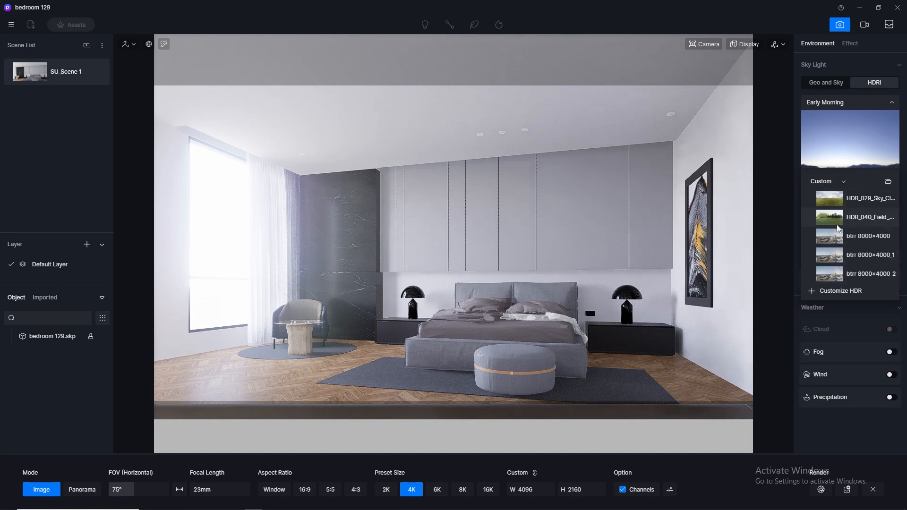
{"action": "left_click", "coordinate": [836, 241]}
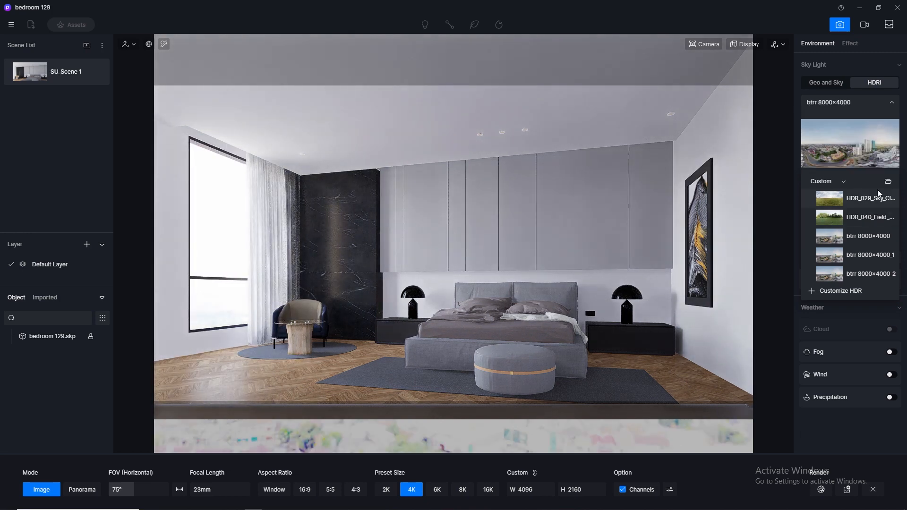
{"action": "left_click", "coordinate": [893, 105]}
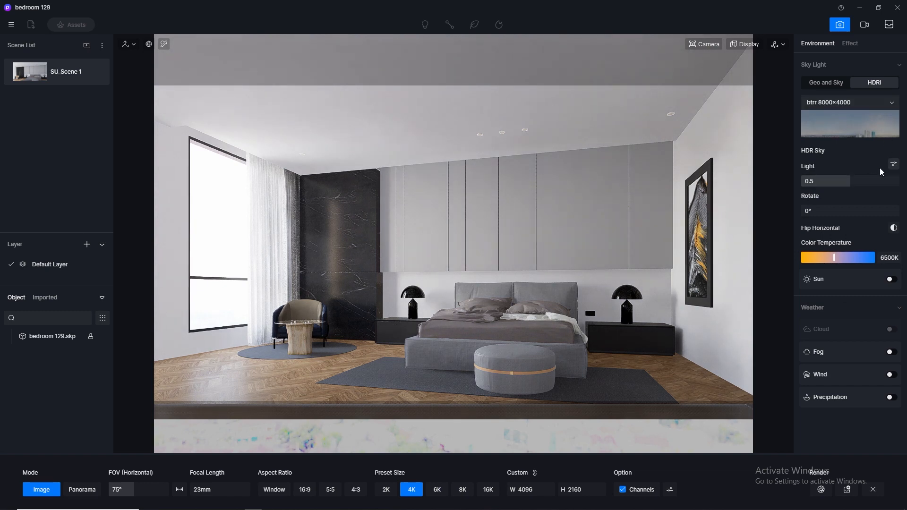
Step: Split the HDR sky light into separate values, with skylight at 0.1 and background at 0.01
{"action": "left_click", "coordinate": [894, 164]}
{"action": "double_click", "coordinate": [825, 199]}
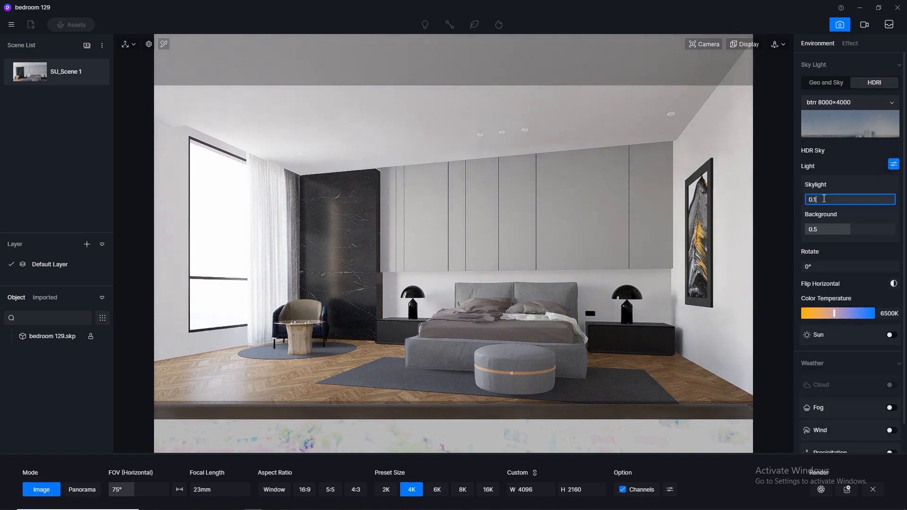
{"action": "key", "text": "Return"}
{"action": "double_click", "coordinate": [823, 230]}
{"action": "type", "text": "01"}
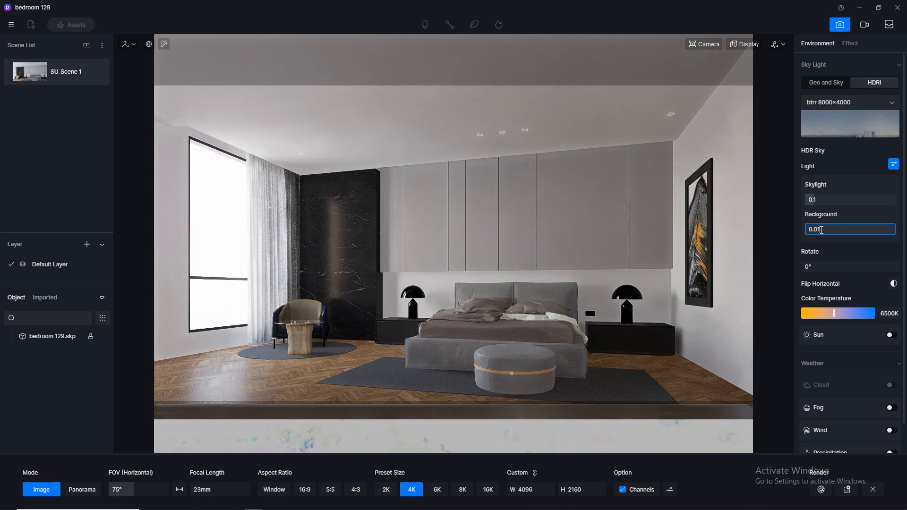
{"action": "key", "text": "Return"}
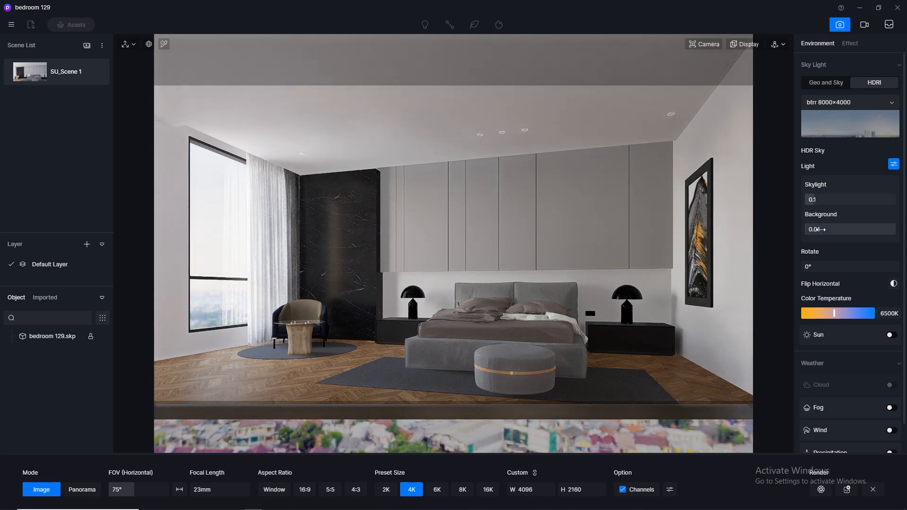
Step: Try a skylight value of 0.01 for the HDR sky, and set it back to 0.1
{"action": "double_click", "coordinate": [828, 200]}
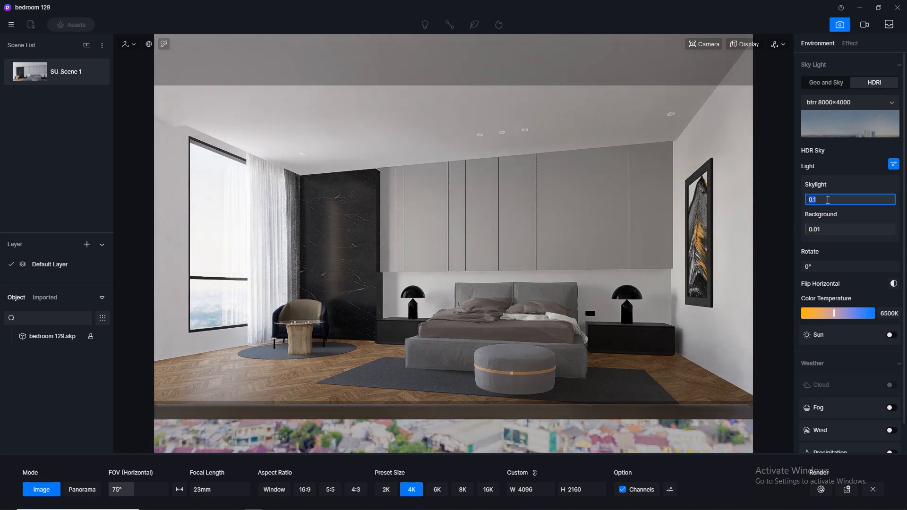
{"action": "type", "text": "0.01"}
{"action": "key", "text": "Return"}
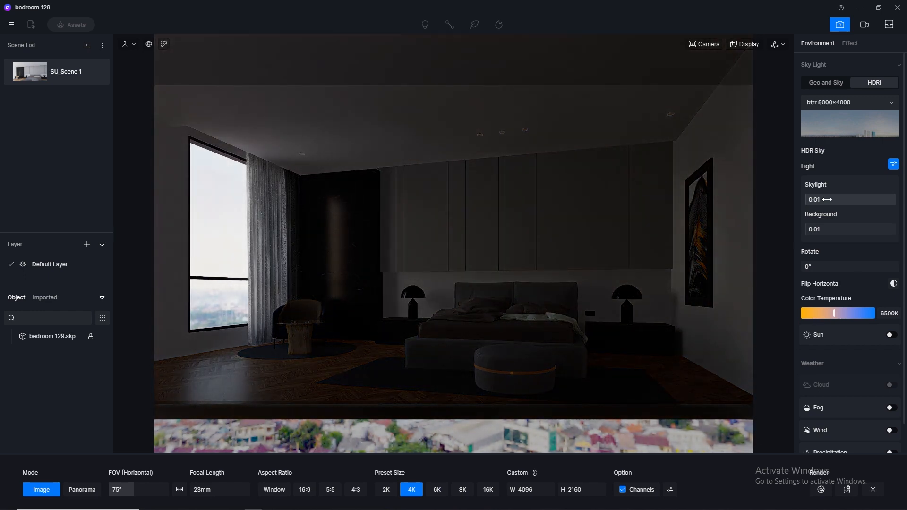
{"action": "left_click", "coordinate": [827, 199]}
{"action": "key", "text": "Return"}
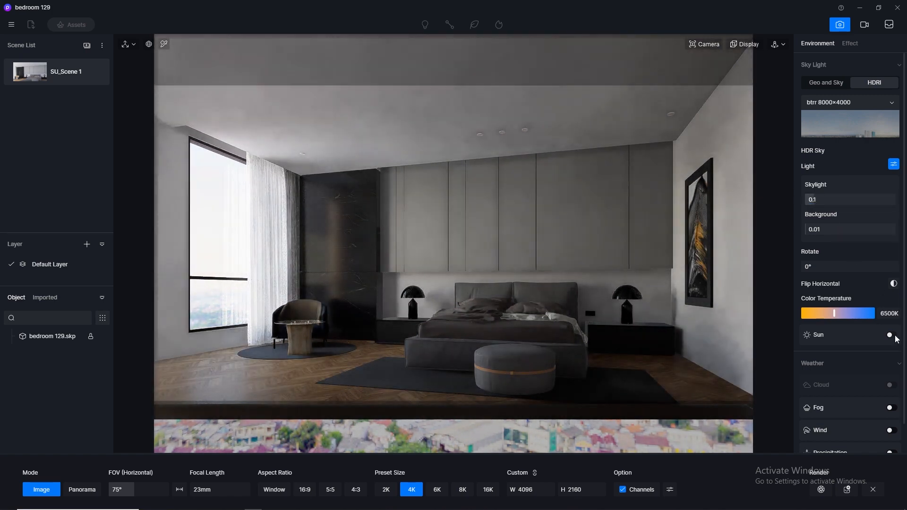
Step: Enable the sun for the HDRI sky, with sunlight intensity 0.01 and sun disk radius 2.5
{"action": "left_click", "coordinate": [891, 335]}
{"action": "scroll", "coordinate": [846, 330], "scroll_direction": "down", "scroll_amount": 1}
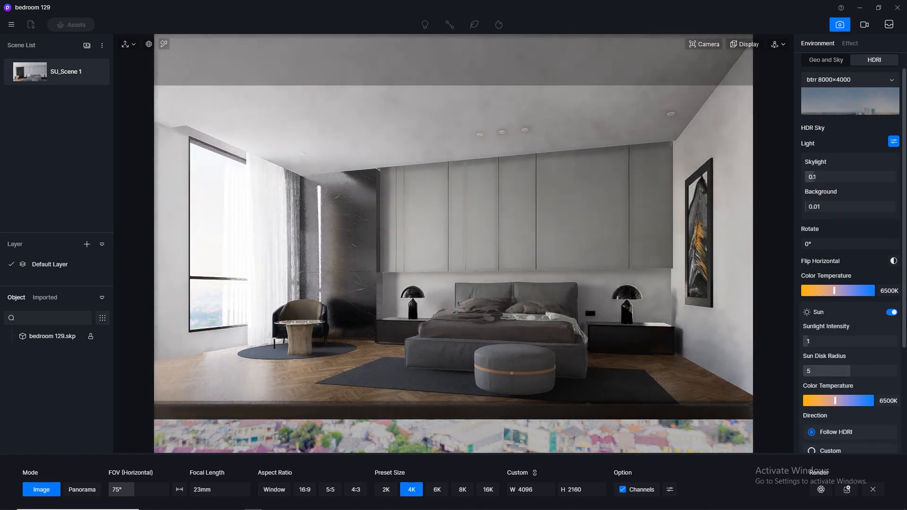
{"action": "left_click", "coordinate": [825, 328]}
{"action": "type", "text": "0.0"}
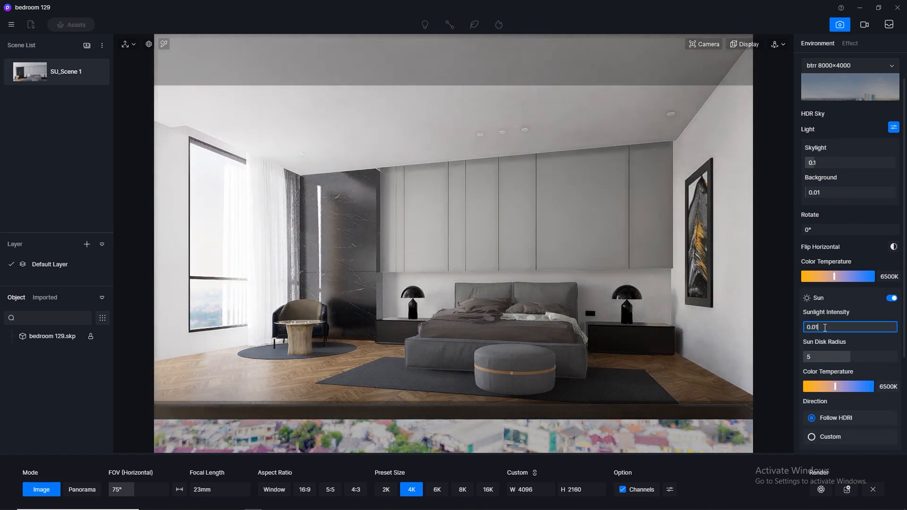
{"action": "left_click", "coordinate": [811, 358]}
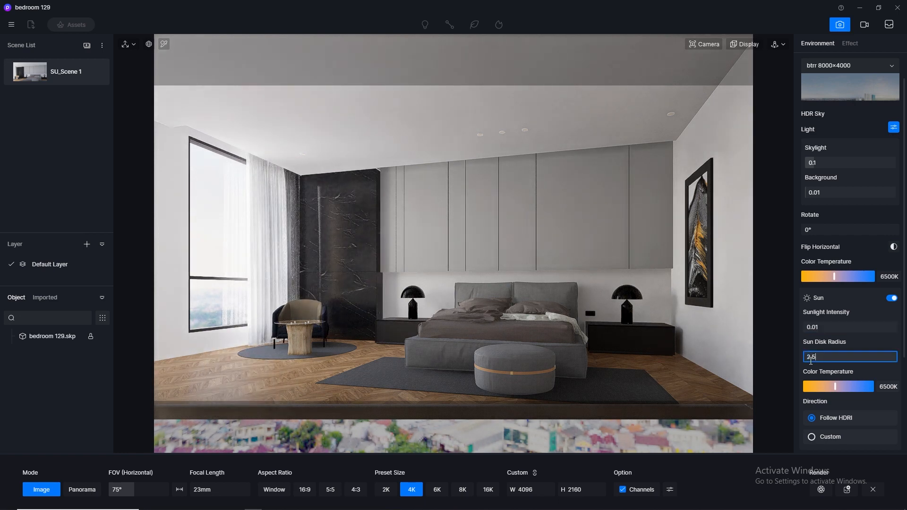
{"action": "key", "text": "Return"}
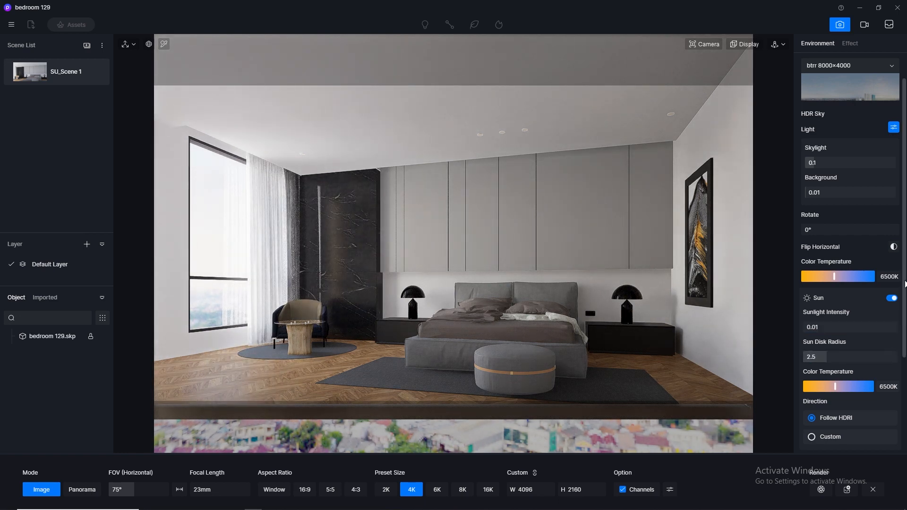
Step: Switch the sun to a custom direction and tune it to an altitude of 23.5 and an azimuth of 283.7
{"action": "scroll", "coordinate": [905, 284], "scroll_direction": "down", "scroll_amount": 3}
{"action": "left_click", "coordinate": [812, 332]}
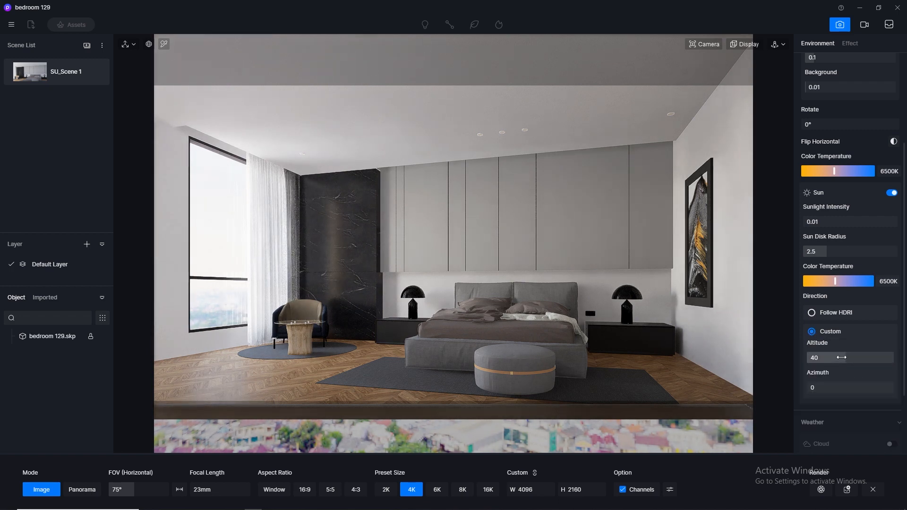
{"action": "left_click_drag", "start_coordinate": [809, 389], "coordinate": [846, 360]}
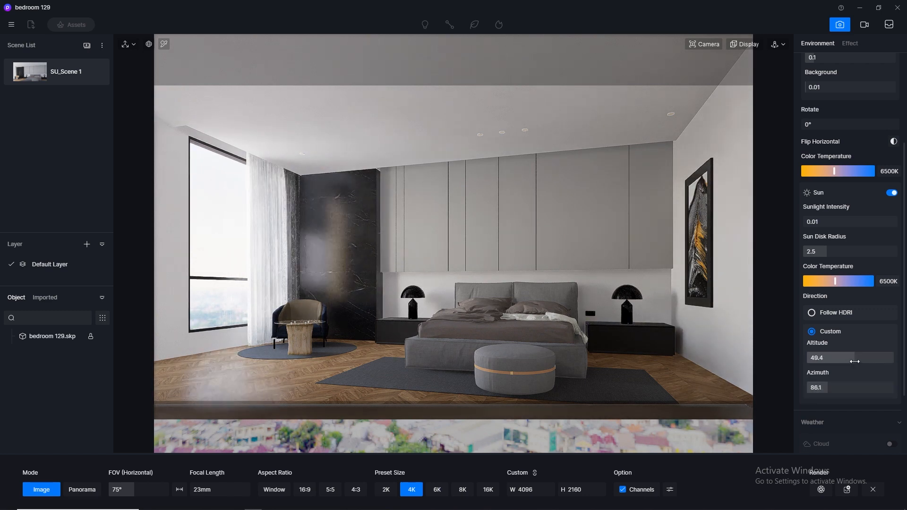
{"action": "left_click_drag", "start_coordinate": [826, 389], "coordinate": [872, 387]}
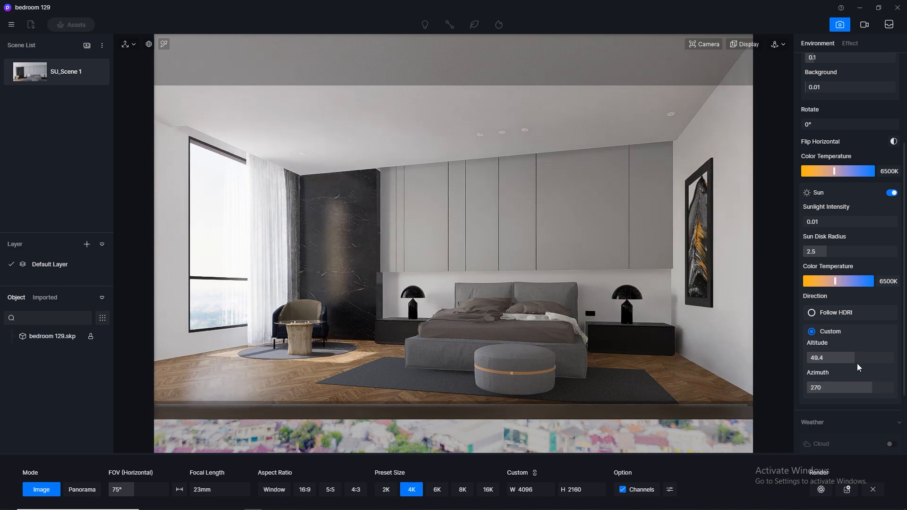
{"action": "left_click_drag", "start_coordinate": [857, 358], "coordinate": [832, 357]}
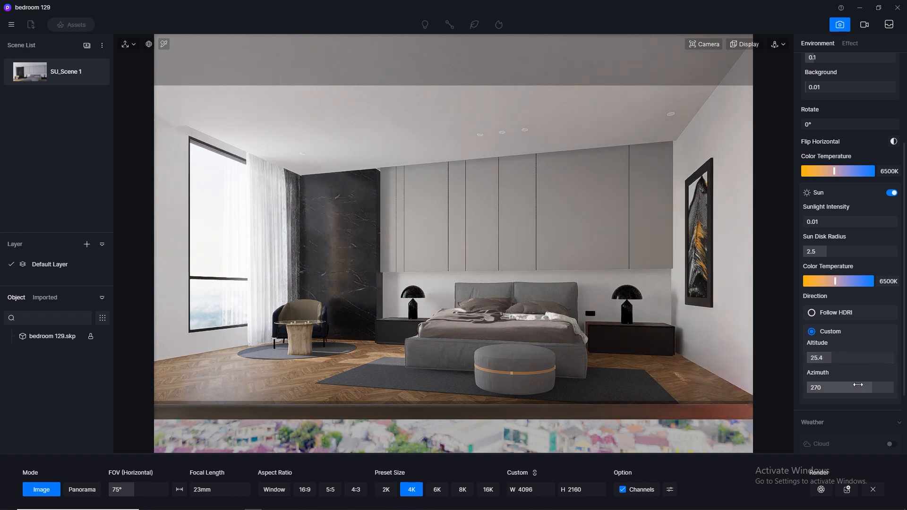
{"action": "left_click_drag", "start_coordinate": [859, 386], "coordinate": [875, 385]}
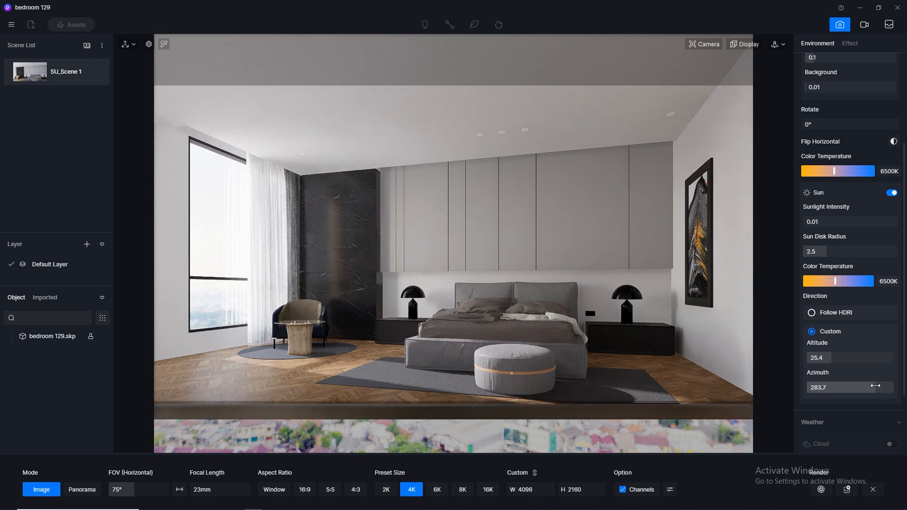
{"action": "left_click", "coordinate": [835, 356]}
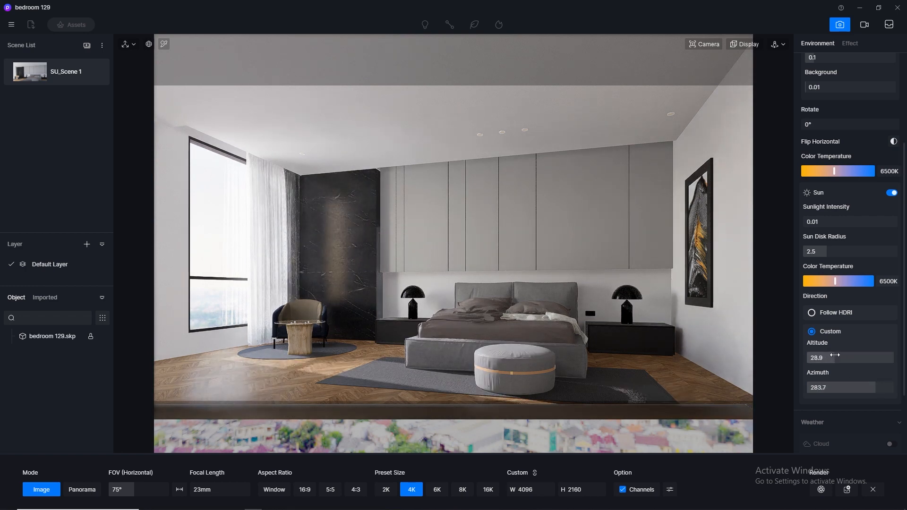
{"action": "left_click_drag", "start_coordinate": [835, 355], "coordinate": [830, 356]}
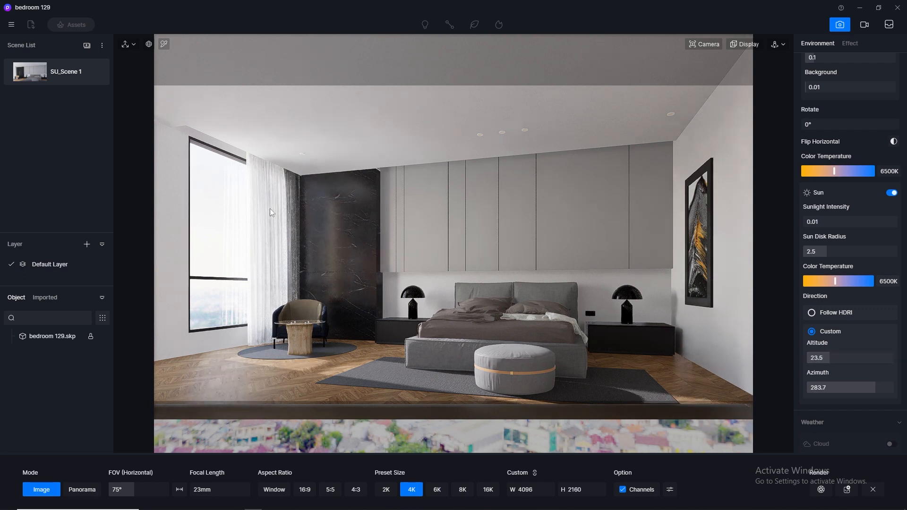
Step: Update SU_Scene 1 with the current lighting setup and leave image render mode
{"action": "mouse_move", "coordinate": [93, 76]}
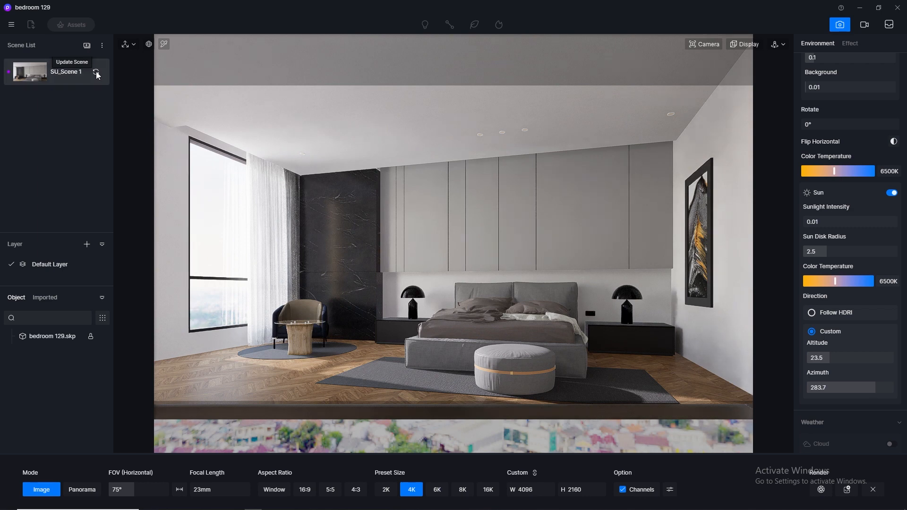
{"action": "left_click", "coordinate": [96, 74]}
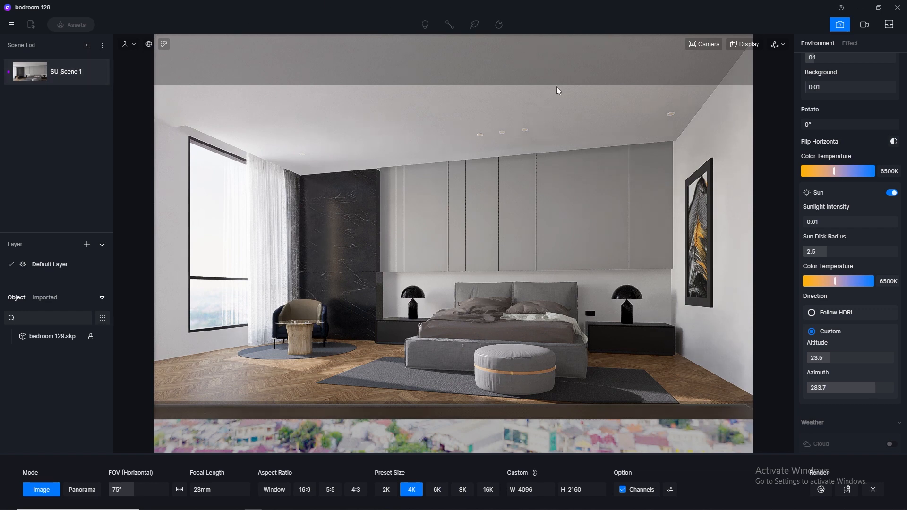
{"action": "left_click", "coordinate": [840, 25]}
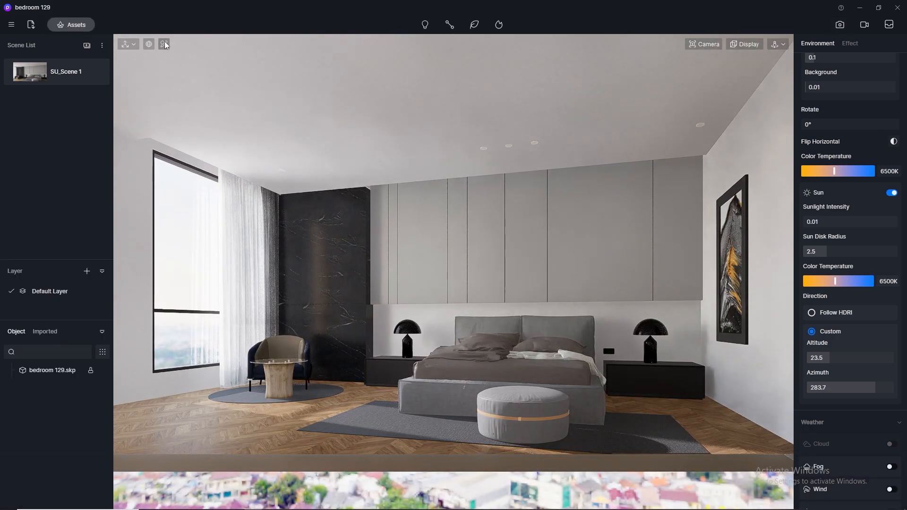
Step: Set the camera's clipping distance to 0 and pick the LED strip material in the ceiling cove above the wall panels
{"action": "left_click", "coordinate": [164, 44]}
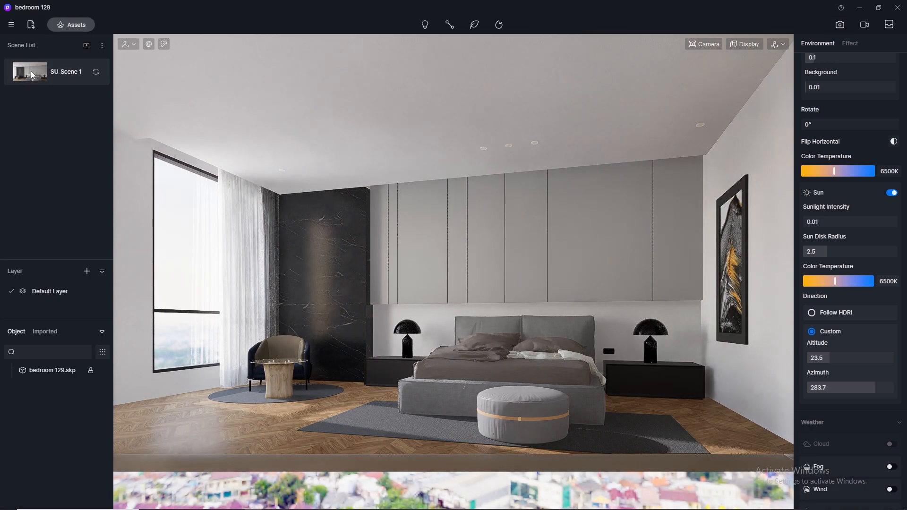
{"action": "scroll", "coordinate": [235, 111], "scroll_direction": "up", "scroll_amount": 5}
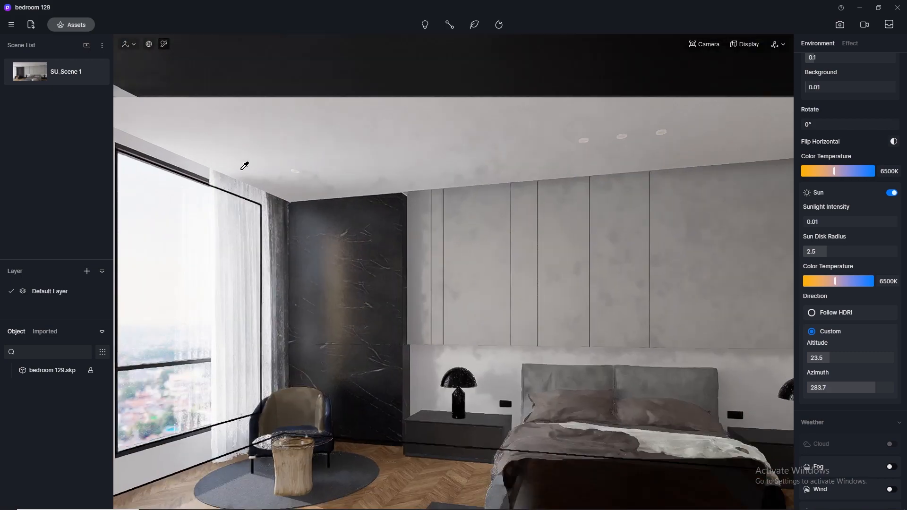
{"action": "left_click", "coordinate": [705, 44]}
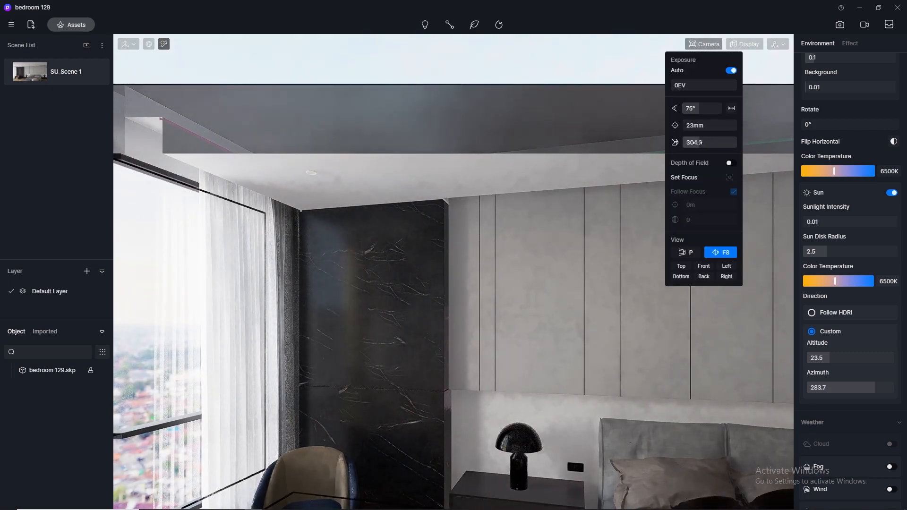
{"action": "scroll", "coordinate": [477, 150], "scroll_direction": "up", "scroll_amount": 4}
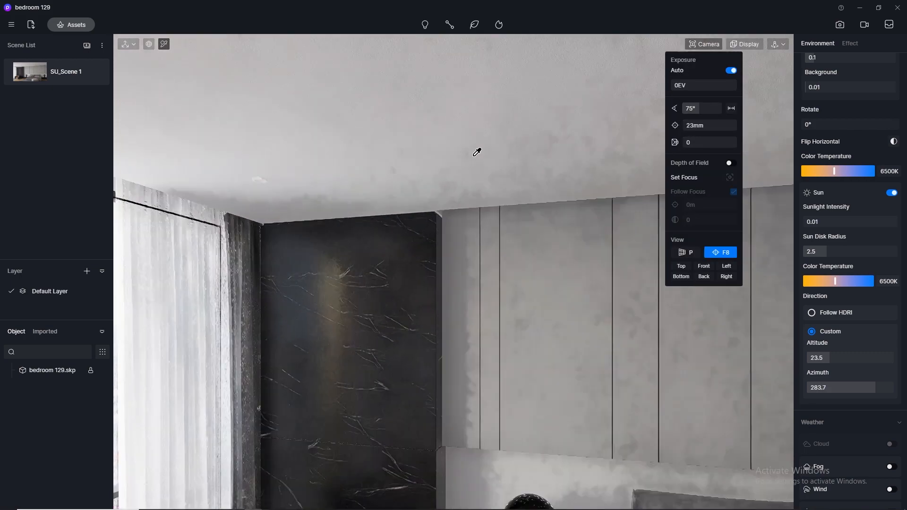
{"action": "right_click_drag", "start_coordinate": [539, 219], "coordinate": [75, 145]}
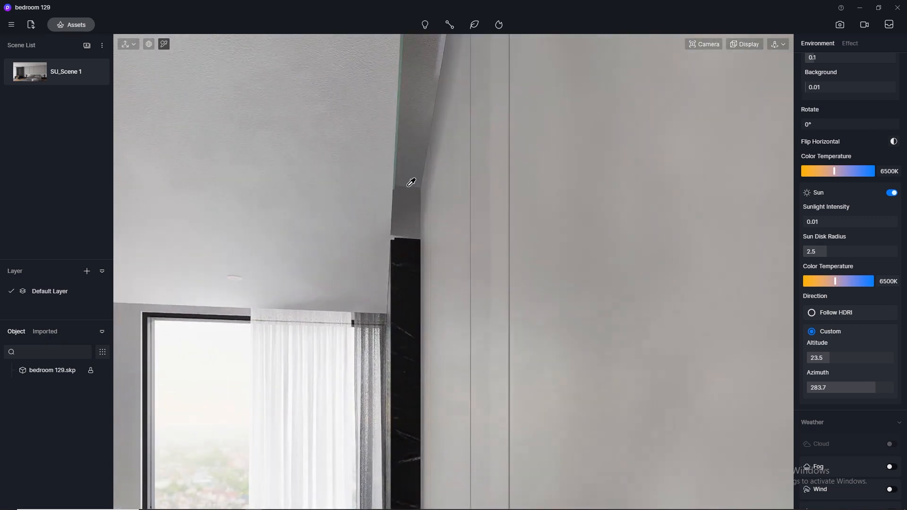
{"action": "right_click_drag", "start_coordinate": [403, 172], "coordinate": [389, 181]}
{"action": "left_click", "coordinate": [391, 168]}
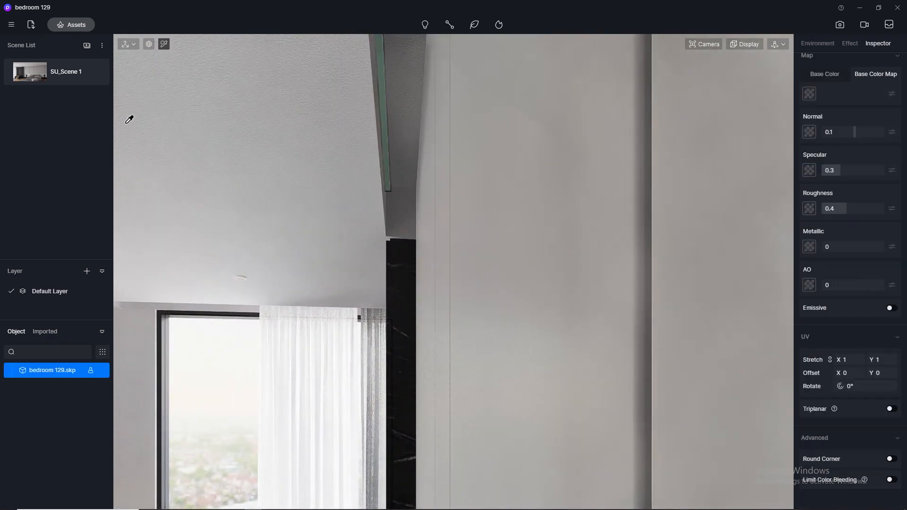
Step: Make the LED strip material emissive with a temperature of 3500, try an intensity of 10, and set it back to 5
{"action": "left_click", "coordinate": [33, 75]}
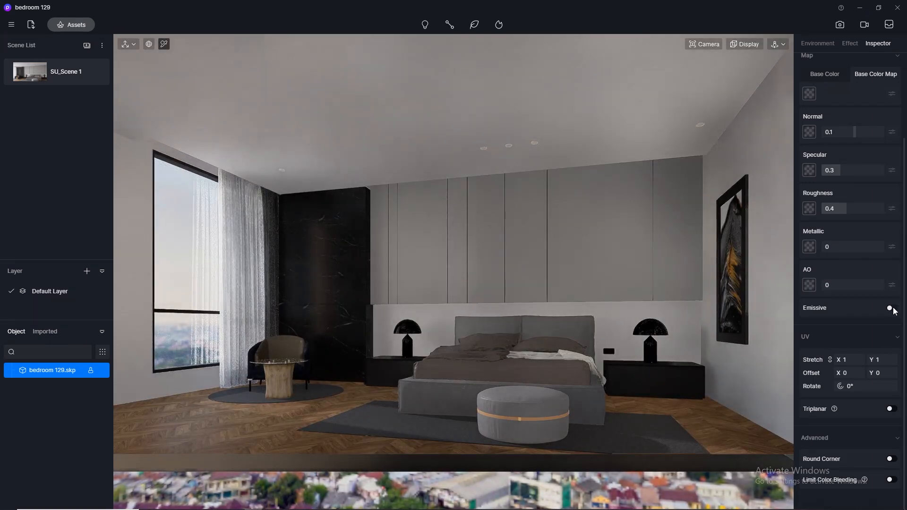
{"action": "left_click", "coordinate": [892, 308]}
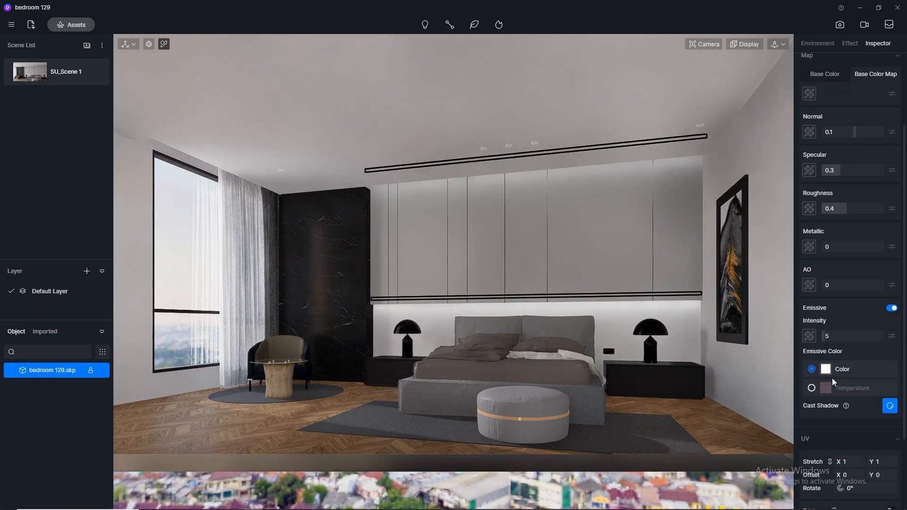
{"action": "left_click", "coordinate": [892, 404]}
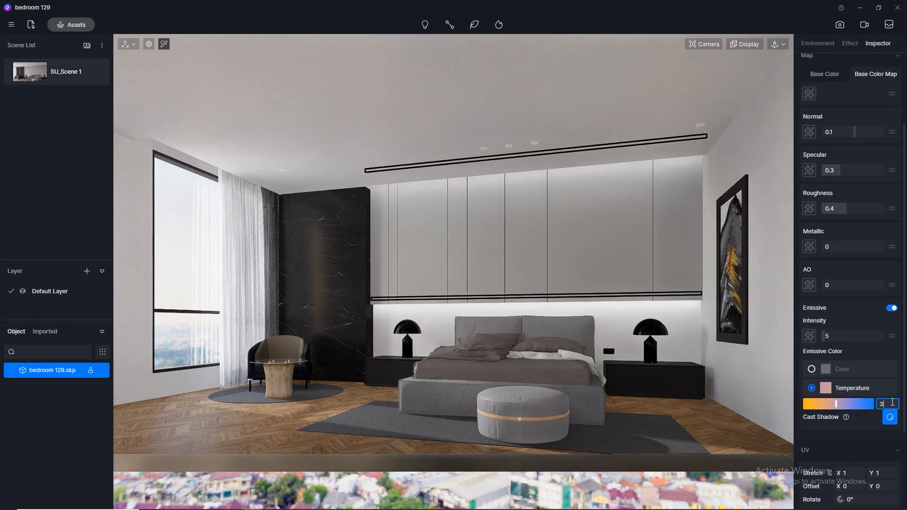
{"action": "type", "text": "3500"}
{"action": "key", "text": "Return"}
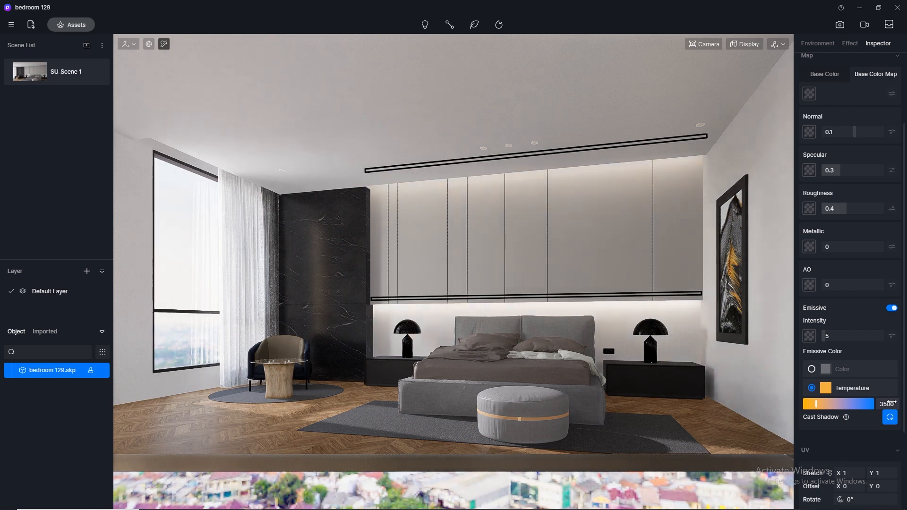
{"action": "left_click", "coordinate": [842, 338]}
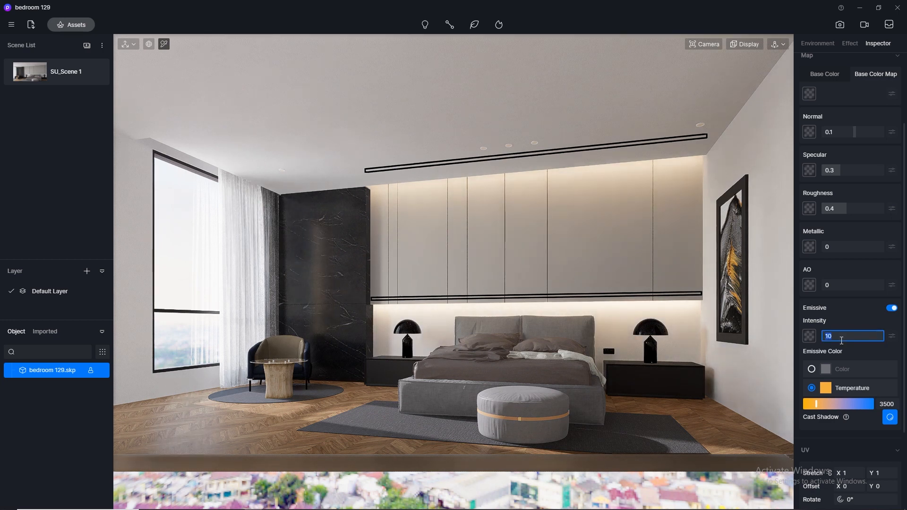
{"action": "key", "text": "Return"}
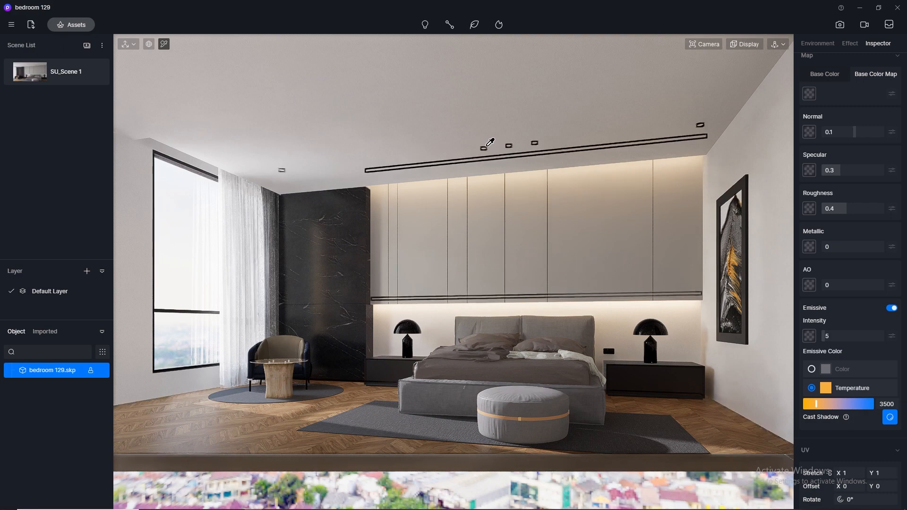
Step: Set the camera's clipping distance to 0 again and pick the inner lens material of the ceiling downlights
{"action": "scroll", "coordinate": [490, 140], "scroll_direction": "up", "scroll_amount": 5}
{"action": "right_click_drag", "start_coordinate": [478, 49], "coordinate": [496, 164]}
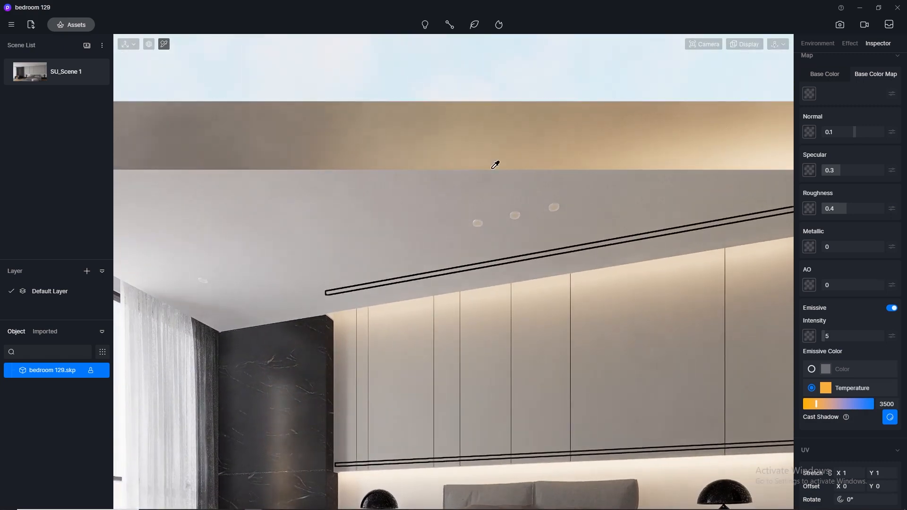
{"action": "left_click", "coordinate": [481, 221]}
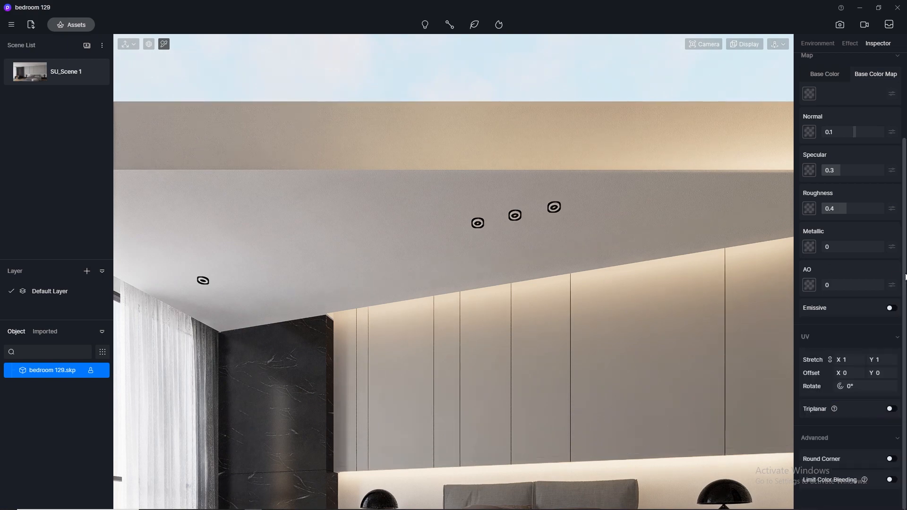
{"action": "scroll", "coordinate": [902, 167], "scroll_direction": "up", "scroll_amount": 3}
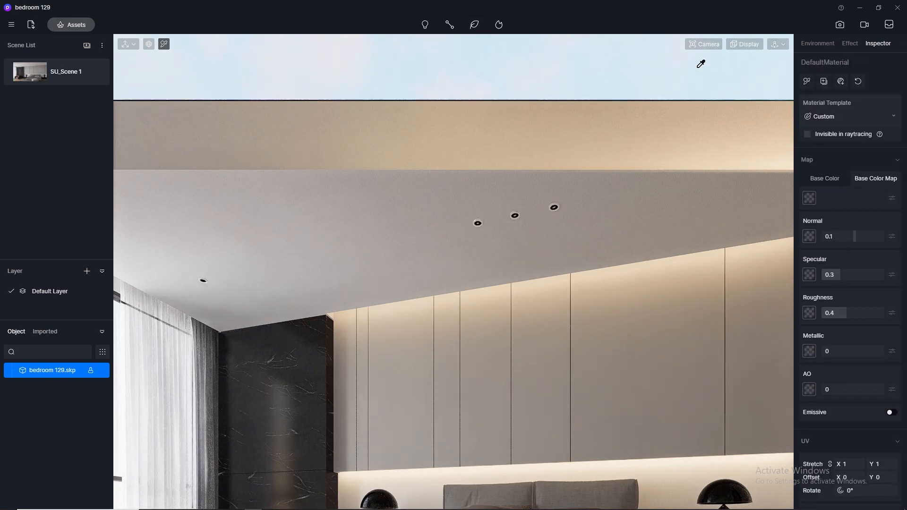
{"action": "left_click", "coordinate": [704, 44]}
{"action": "left_click_drag", "start_coordinate": [699, 139], "coordinate": [628, 156]}
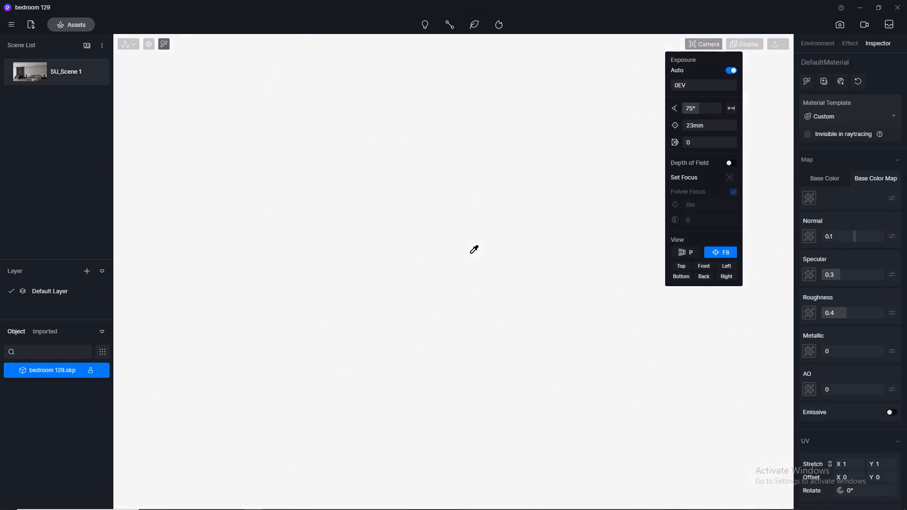
{"action": "scroll", "coordinate": [474, 241], "scroll_direction": "up", "scroll_amount": 4}
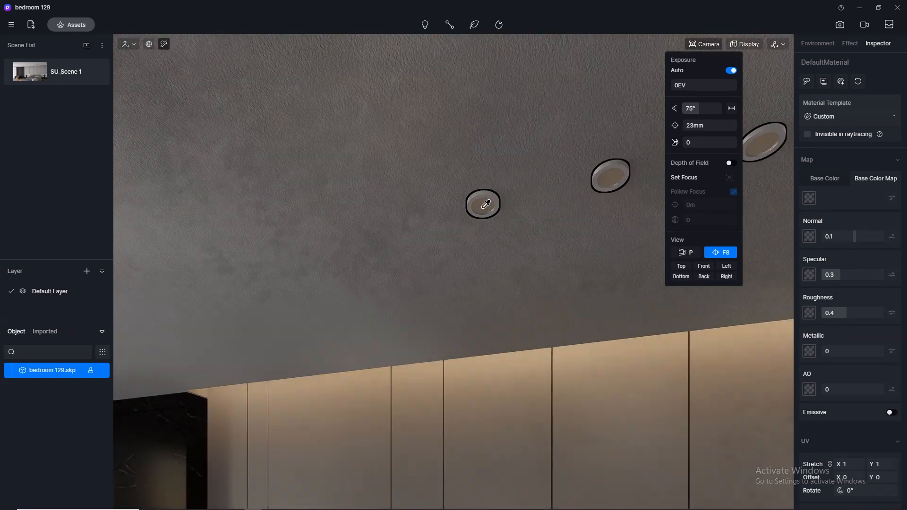
{"action": "left_click", "coordinate": [487, 203]}
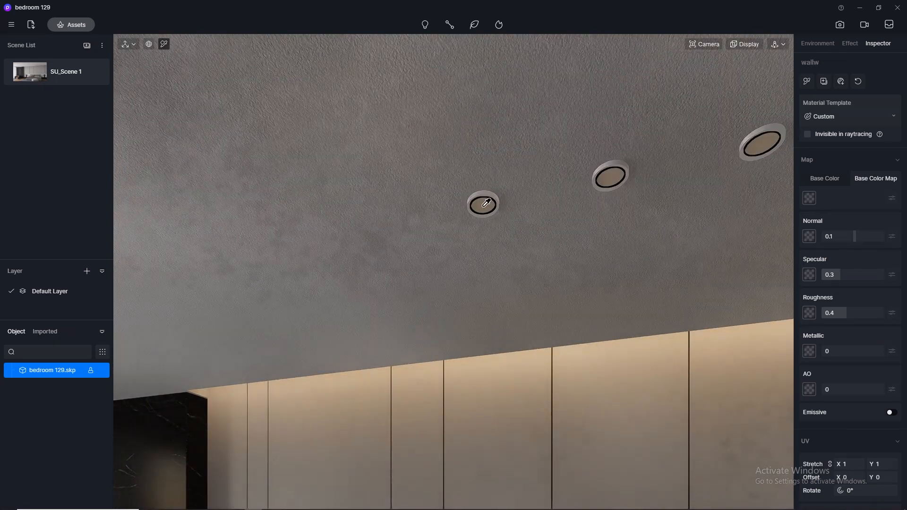
Step: Make the downlight lens material emissive with a temperature of 3500, and return to the SU_Scene 1 view
{"action": "left_click", "coordinate": [893, 413]}
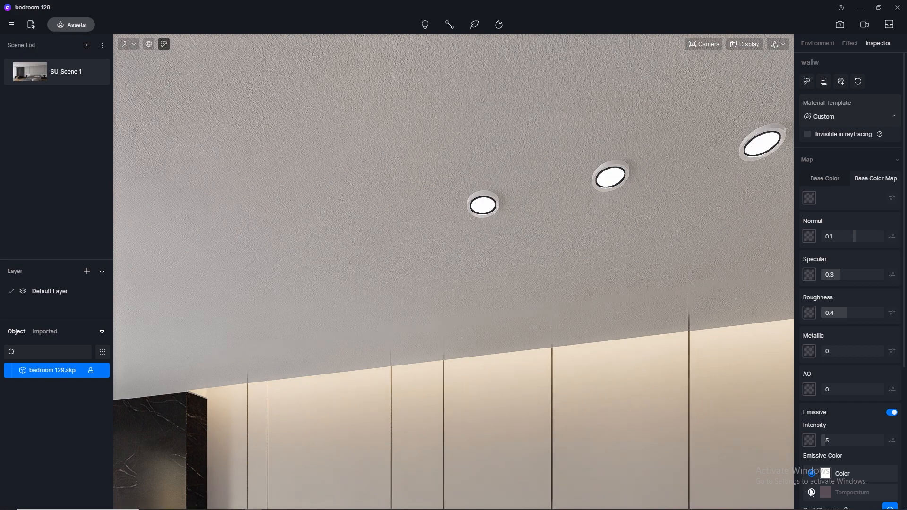
{"action": "scroll", "coordinate": [878, 481], "scroll_direction": "down", "scroll_amount": 1}
{"action": "left_click", "coordinate": [884, 478]}
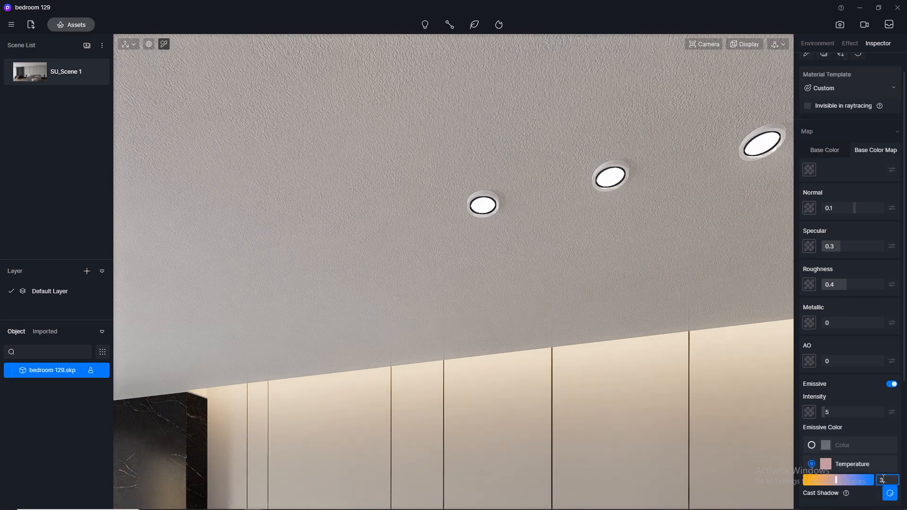
{"action": "left_click", "coordinate": [33, 71]}
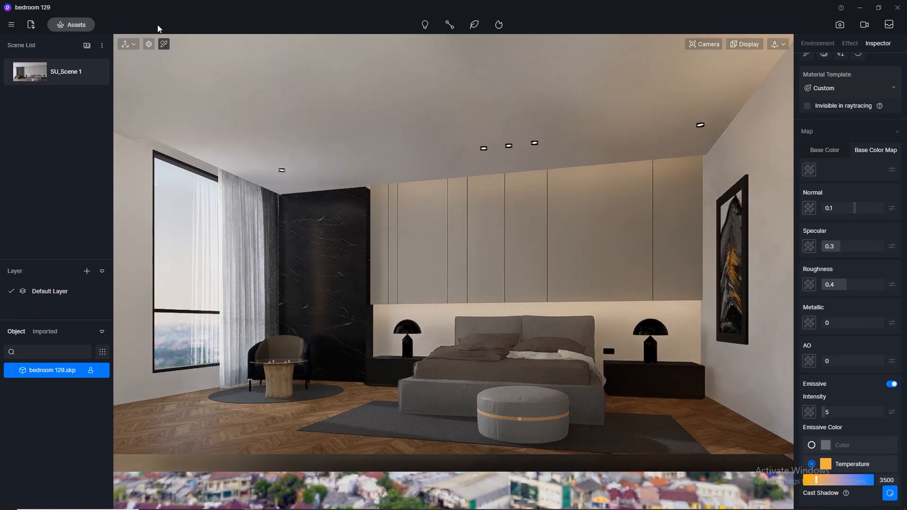
Step: Place a spotlight at the ceiling downlight nearest the framed artwork and select it for editing
{"action": "mouse_move", "coordinate": [425, 25]}
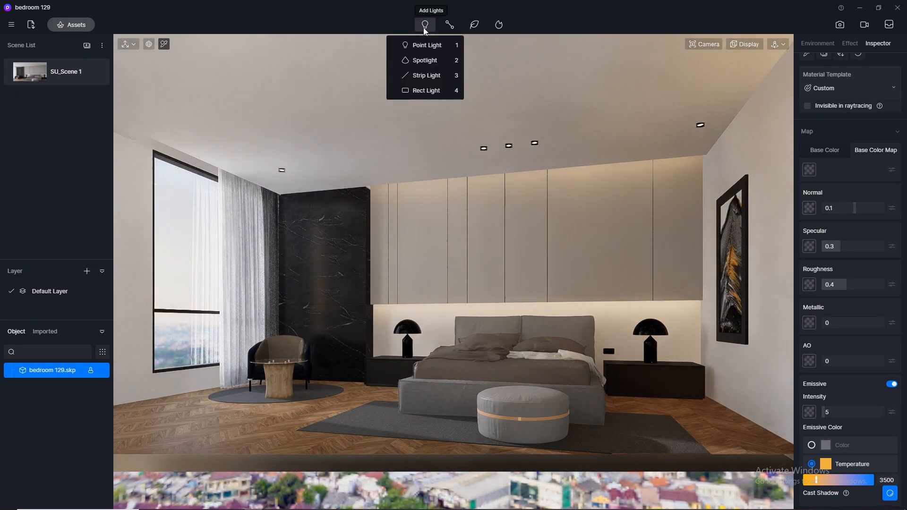
{"action": "left_click", "coordinate": [425, 61]}
{"action": "left_click", "coordinate": [702, 133]}
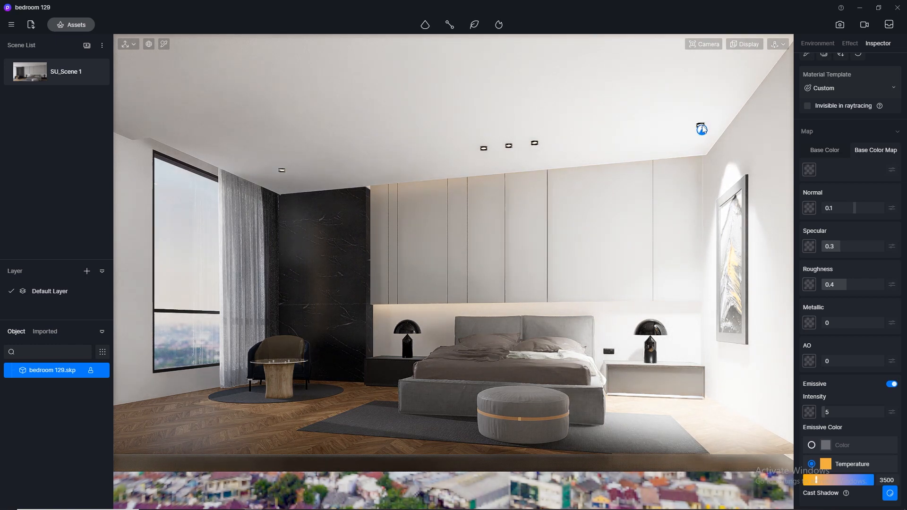
{"action": "left_click", "coordinate": [702, 129]}
Step: Set the spotlight's attenuation radius to 3907, its intensity to 1 and its color temperature to 3500
{"action": "mouse_move", "coordinate": [844, 360]}
{"action": "left_mouse_down"}
{"action": "mouse_move", "coordinate": [817, 360]}
{"action": "mouse_move", "coordinate": [828, 358]}
{"action": "left_mouse_up"}
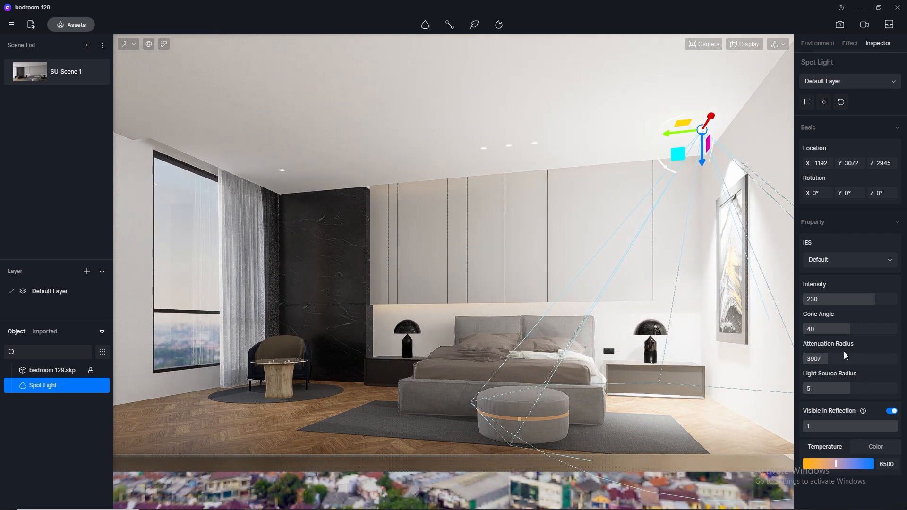
{"action": "type", "text": "1"}
{"action": "key", "text": "Return"}
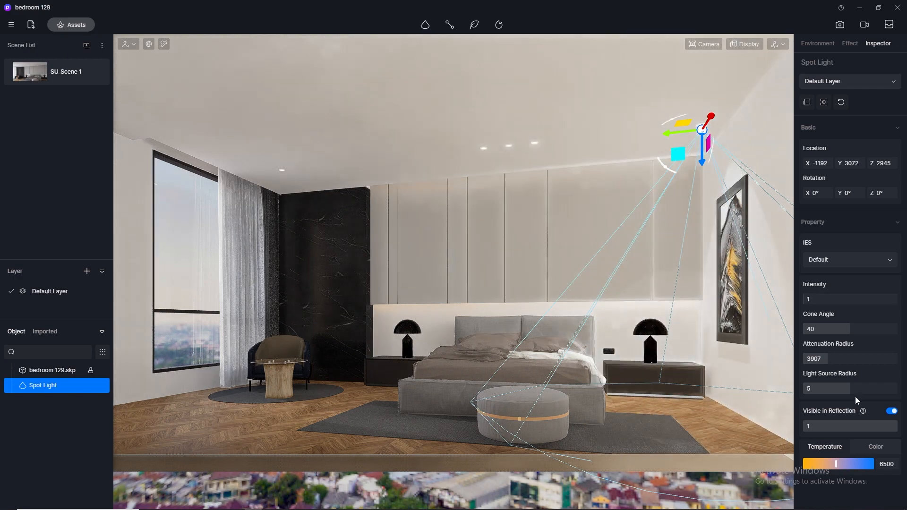
{"action": "left_click", "coordinate": [896, 469]}
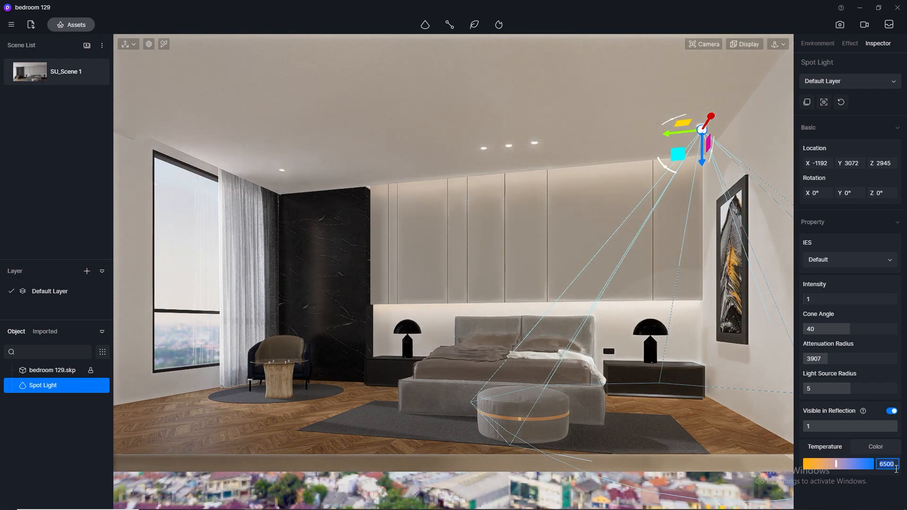
{"action": "type", "text": "3500"}
{"action": "key", "text": "Return"}
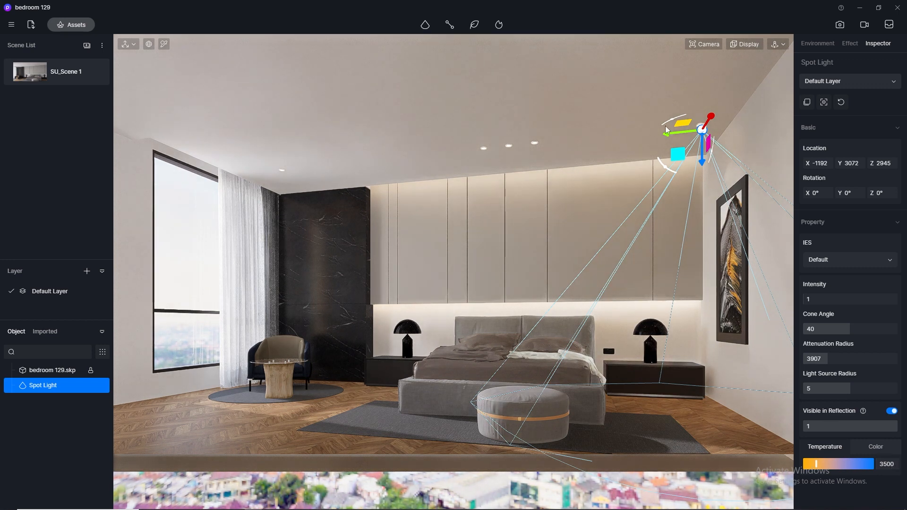
Step: Move the spotlight down and towards the artwork wall to Y 3162, Z 2628, and reduce its attenuation radius to 3608
{"action": "left_click_drag", "start_coordinate": [675, 135], "coordinate": [699, 185]}
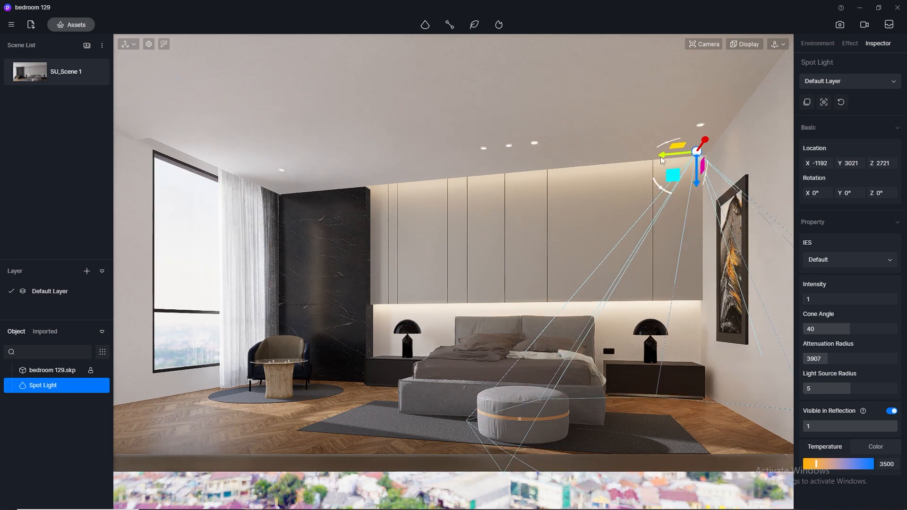
{"action": "left_click_drag", "start_coordinate": [661, 157], "coordinate": [687, 158]}
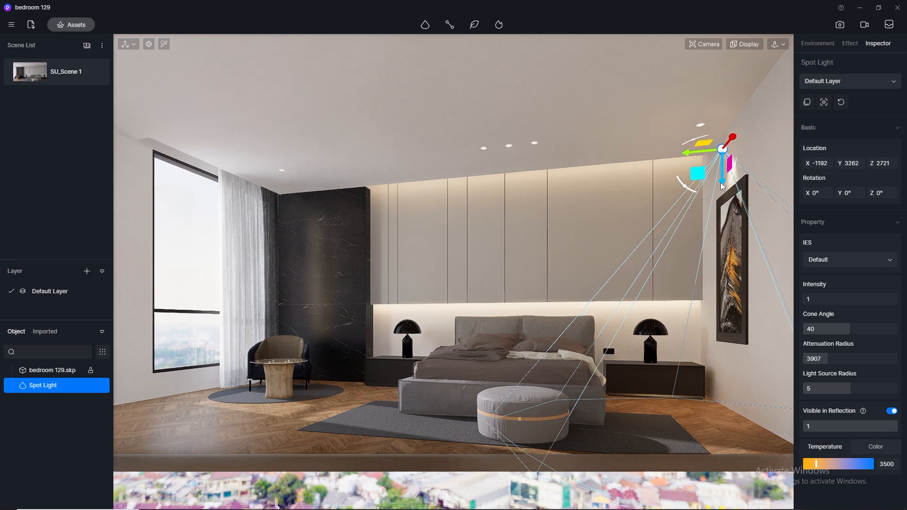
{"action": "mouse_move", "coordinate": [720, 186]}
{"action": "left_mouse_down"}
{"action": "mouse_move", "coordinate": [720, 219]}
{"action": "mouse_move", "coordinate": [720, 193]}
{"action": "left_mouse_up"}
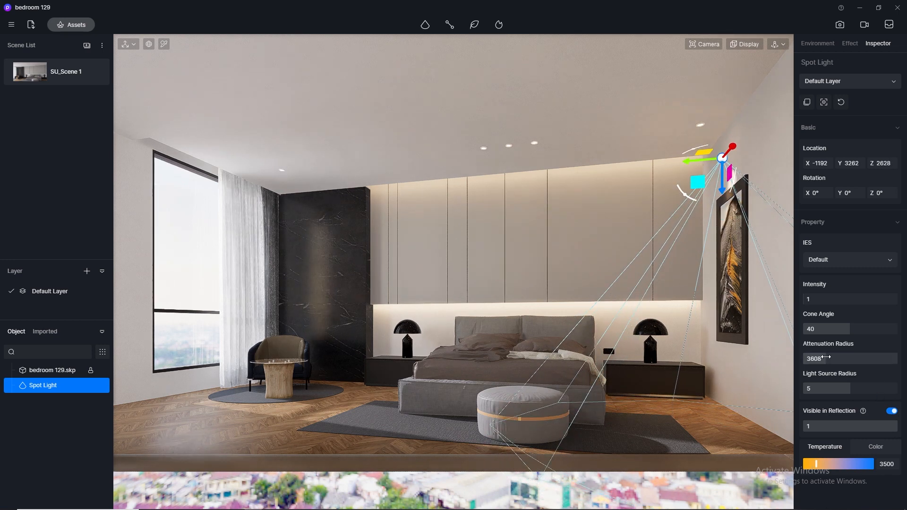
{"action": "left_click_drag", "start_coordinate": [835, 358], "coordinate": [826, 358]}
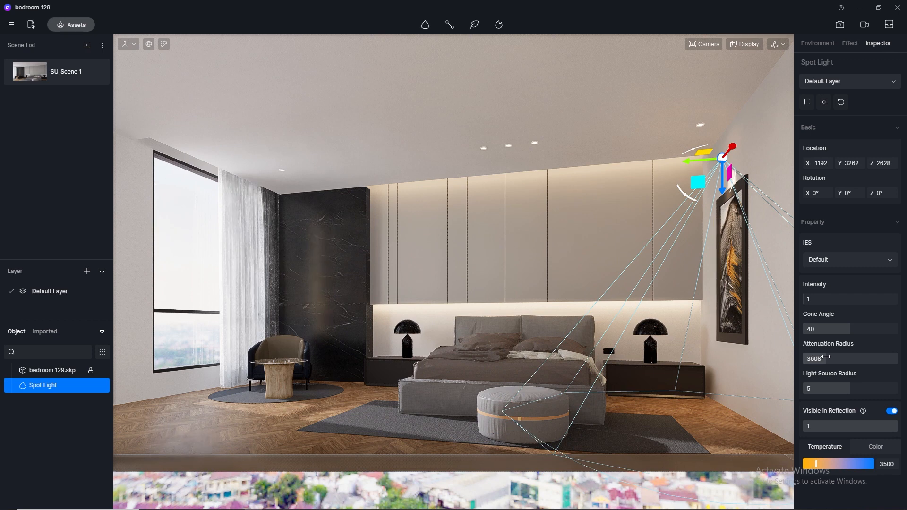
{"action": "left_click", "coordinate": [724, 88]}
{"action": "left_click", "coordinate": [723, 161]}
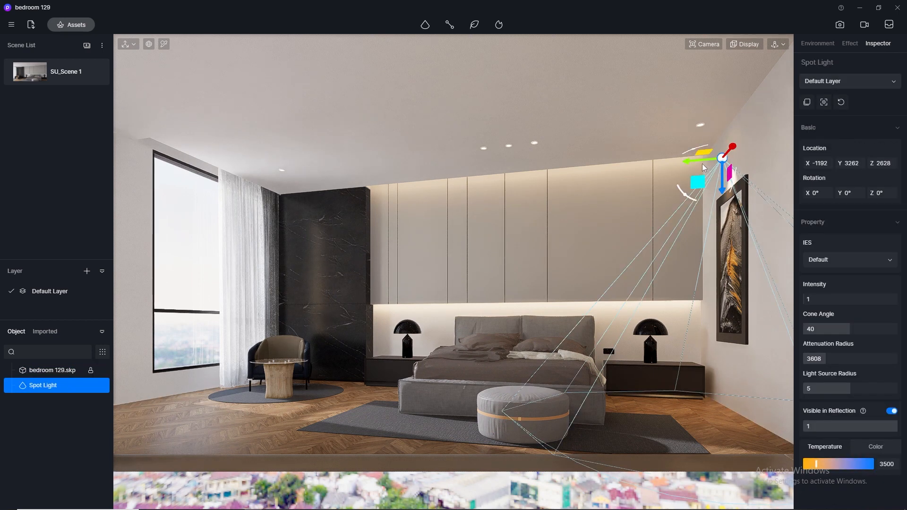
{"action": "left_click_drag", "start_coordinate": [702, 163], "coordinate": [691, 164]}
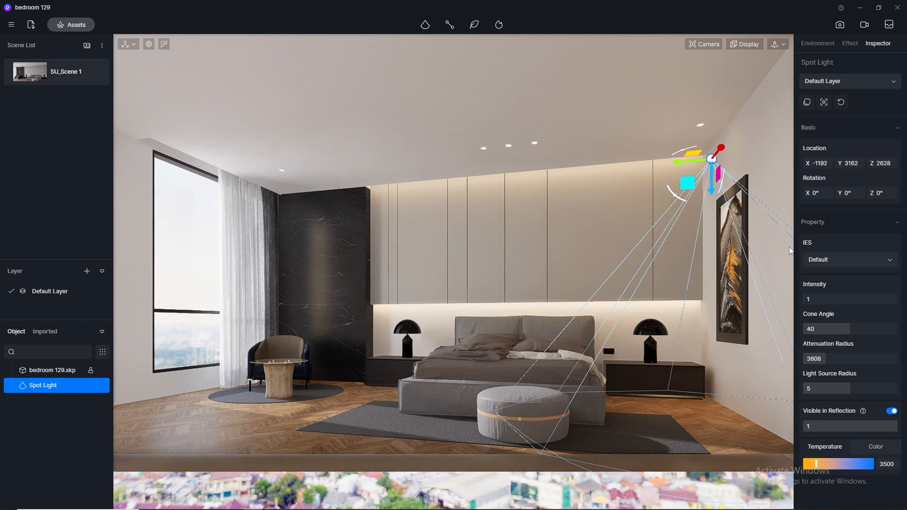
Step: Try a spotlight intensity of 5, and set it to 1.5
{"action": "left_click", "coordinate": [824, 299]}
{"action": "type", "text": "5"}
{"action": "key", "text": "Return"}
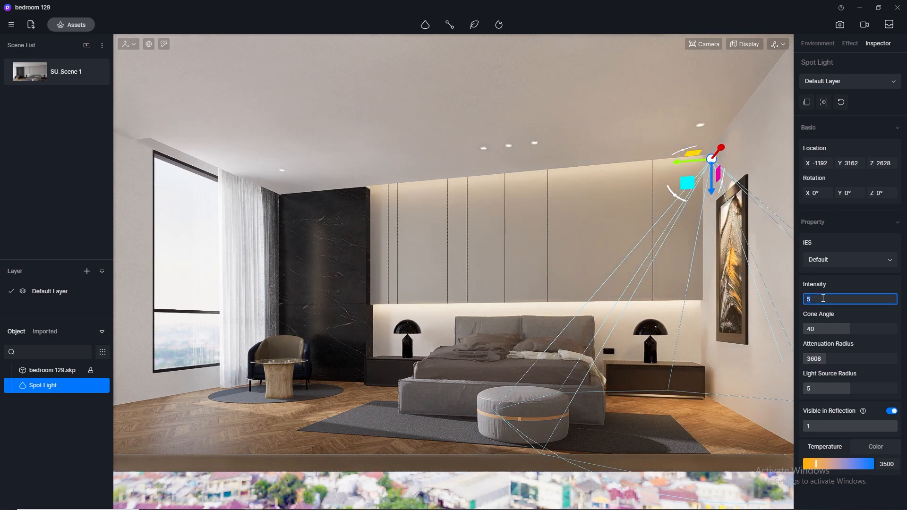
{"action": "key", "text": "Return"}
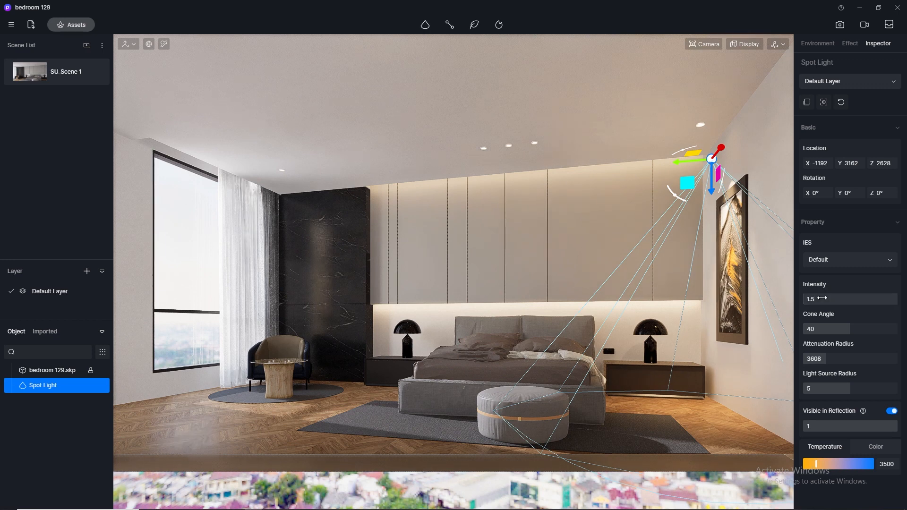
Step: Save the project, and move the spotlight beside the artwork up and away from the wall to Y 3093, Z 2797
{"action": "left_click", "coordinate": [541, 81]}
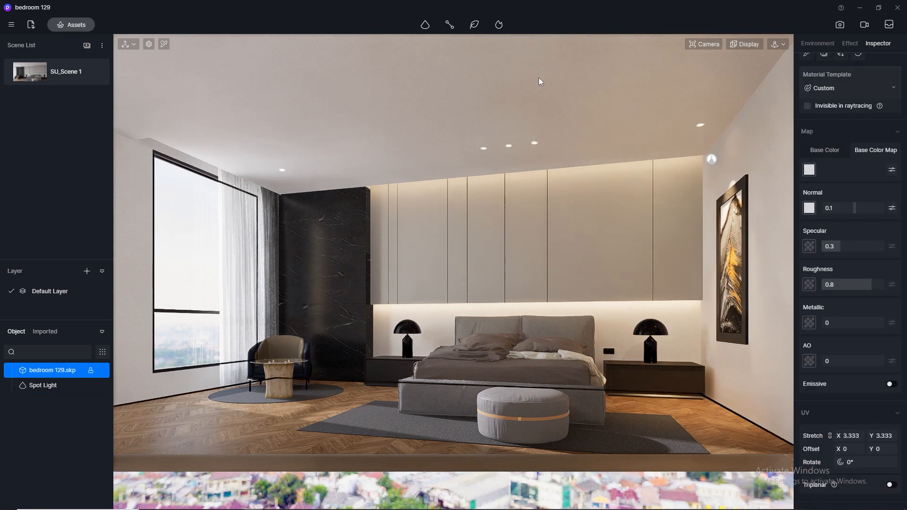
{"action": "key", "text": "ctrl+s"}
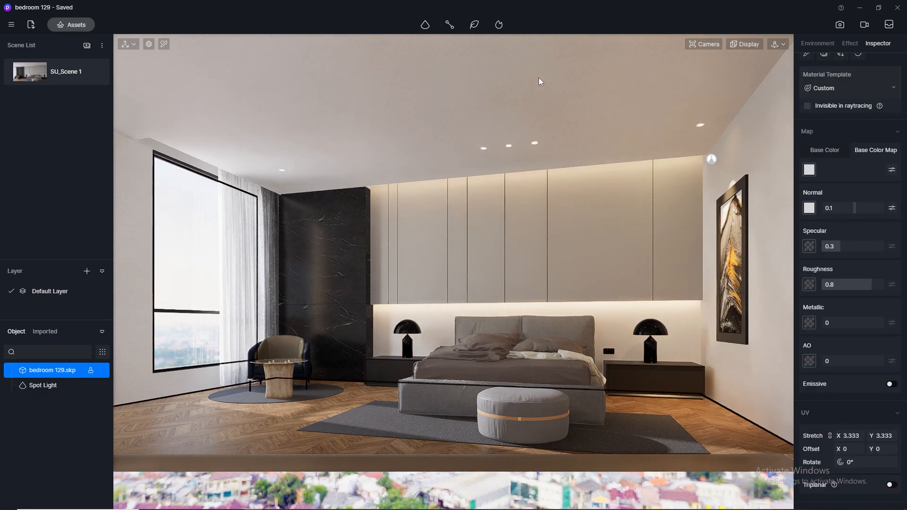
{"action": "left_click", "coordinate": [713, 160]}
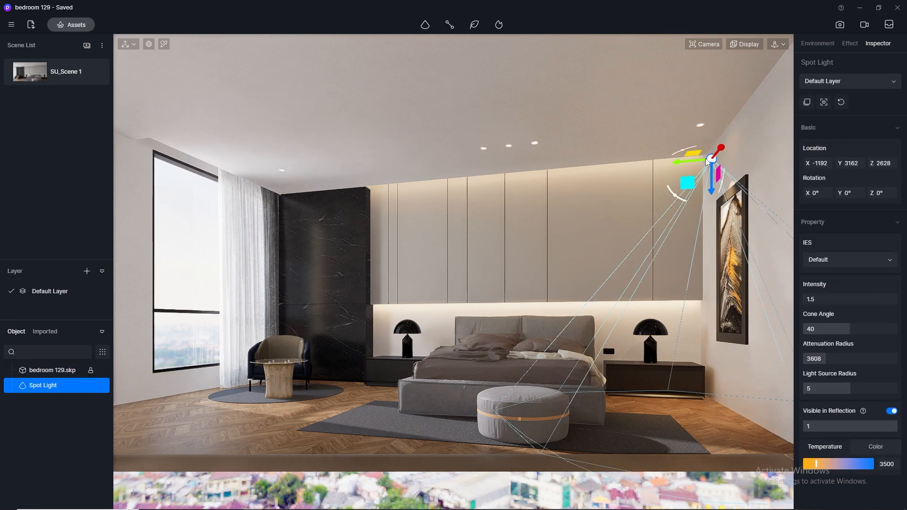
{"action": "left_click_drag", "start_coordinate": [714, 194], "coordinate": [712, 175]}
{"action": "left_click_drag", "start_coordinate": [678, 146], "coordinate": [668, 147]}
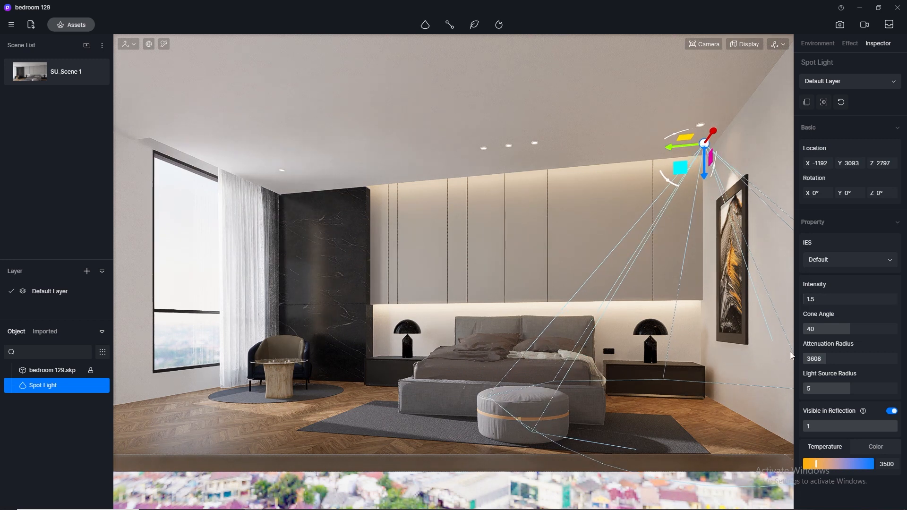
{"action": "left_click", "coordinate": [738, 435]}
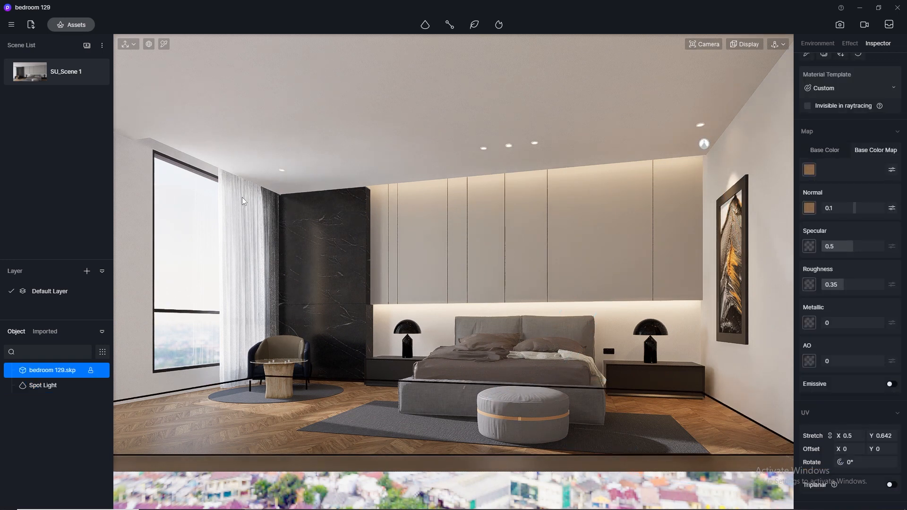
Step: Set the camera clipping to 0 and sample the material of the pink strip in the ceiling recess above the curtain
{"action": "scroll", "coordinate": [211, 152], "scroll_direction": "up", "scroll_amount": 5}
{"action": "left_click", "coordinate": [705, 44]}
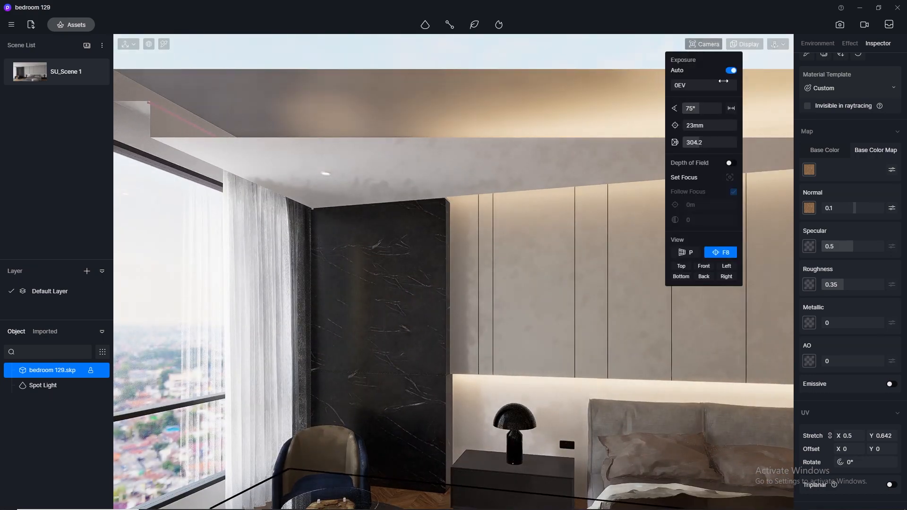
{"action": "left_click_drag", "start_coordinate": [707, 140], "coordinate": [368, 181]}
{"action": "scroll", "coordinate": [172, 197], "scroll_direction": "up", "scroll_amount": 4}
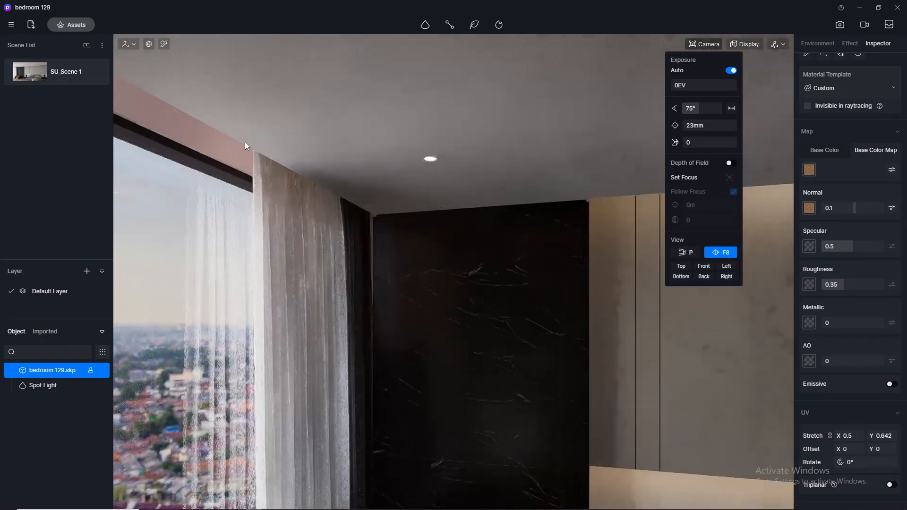
{"action": "scroll", "coordinate": [250, 126], "scroll_direction": "up", "scroll_amount": 6}
{"action": "right_click_drag", "start_coordinate": [228, 158], "coordinate": [438, 160]}
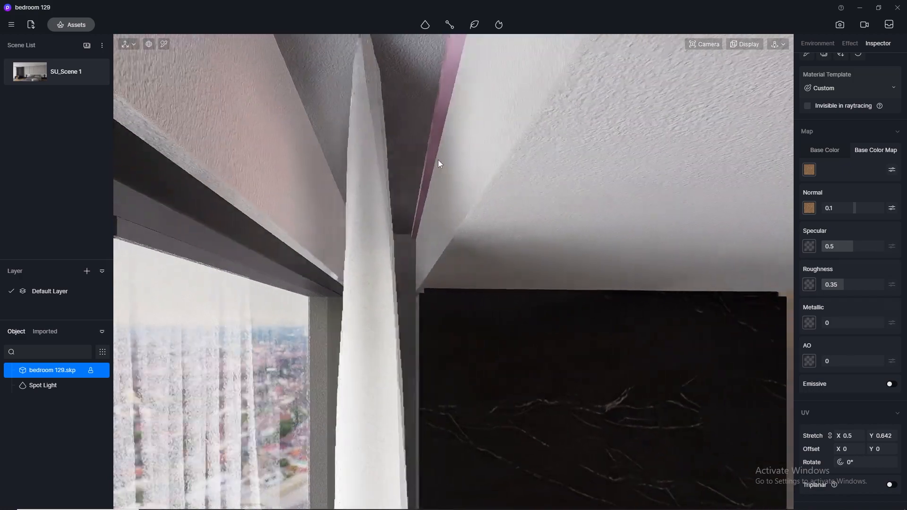
{"action": "left_click", "coordinate": [164, 44]}
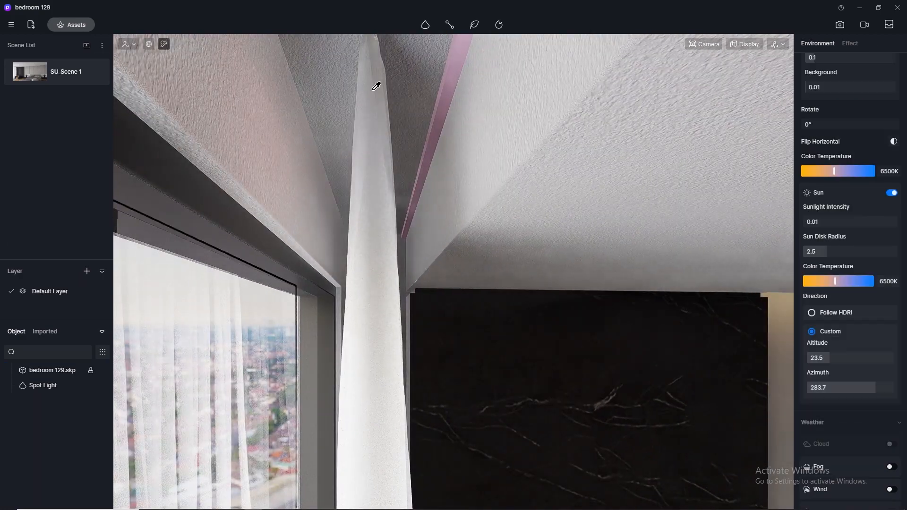
{"action": "left_click", "coordinate": [447, 97]}
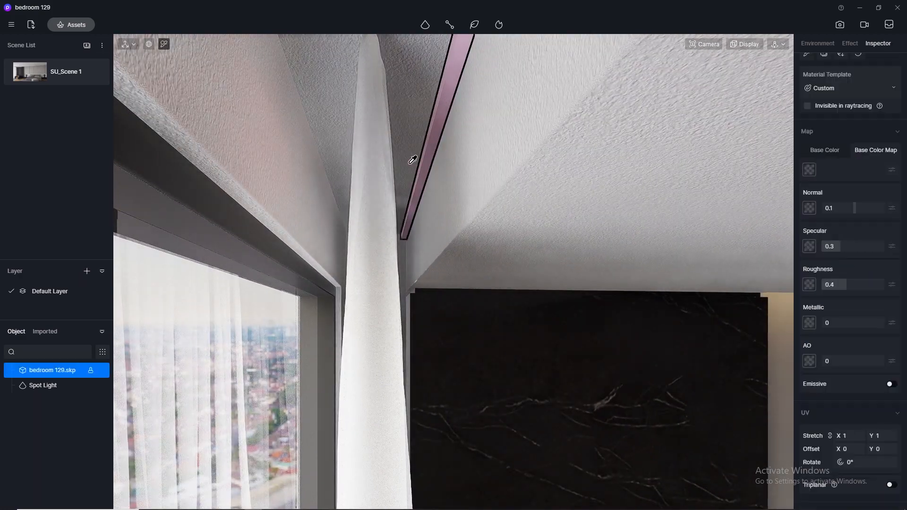
Step: From the SU_Scene 1 view, make the curtain recess strip's material emissive with a color temperature of 3500
{"action": "left_click", "coordinate": [40, 75]}
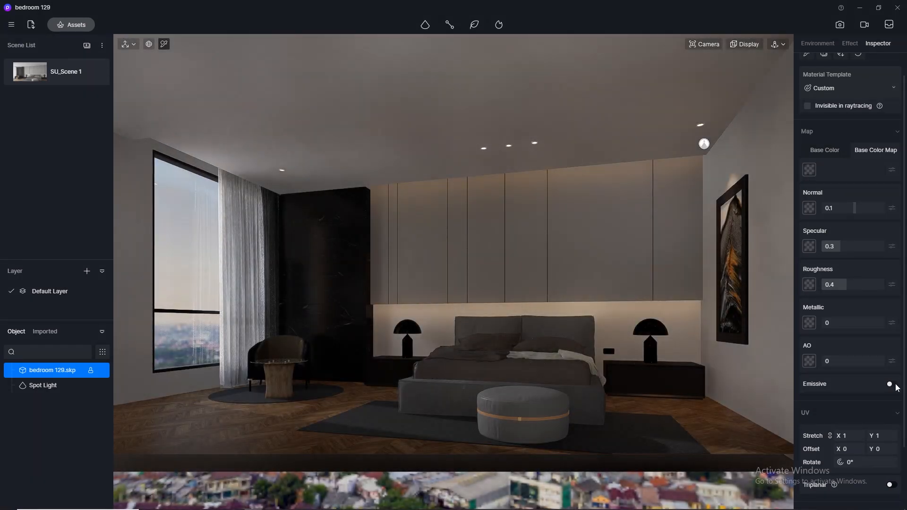
{"action": "left_click", "coordinate": [892, 385]}
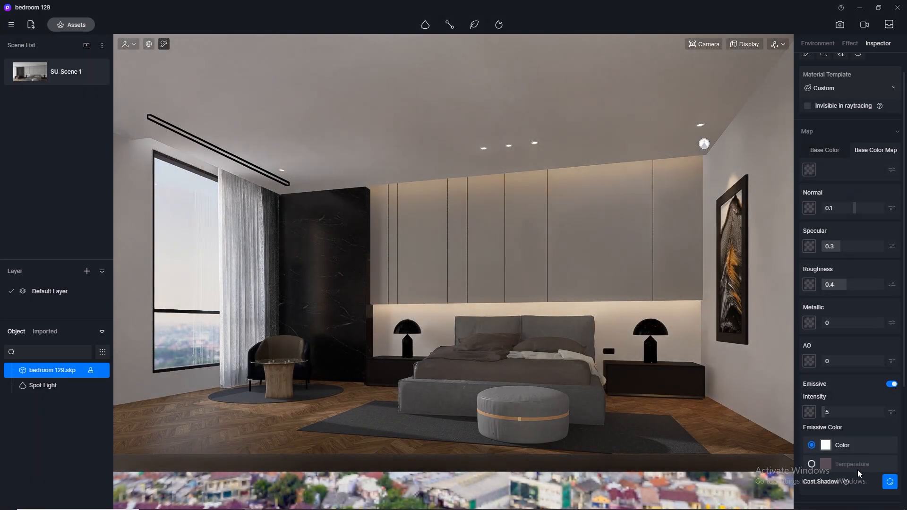
{"action": "left_click", "coordinate": [813, 465]}
{"action": "left_click", "coordinate": [888, 481]}
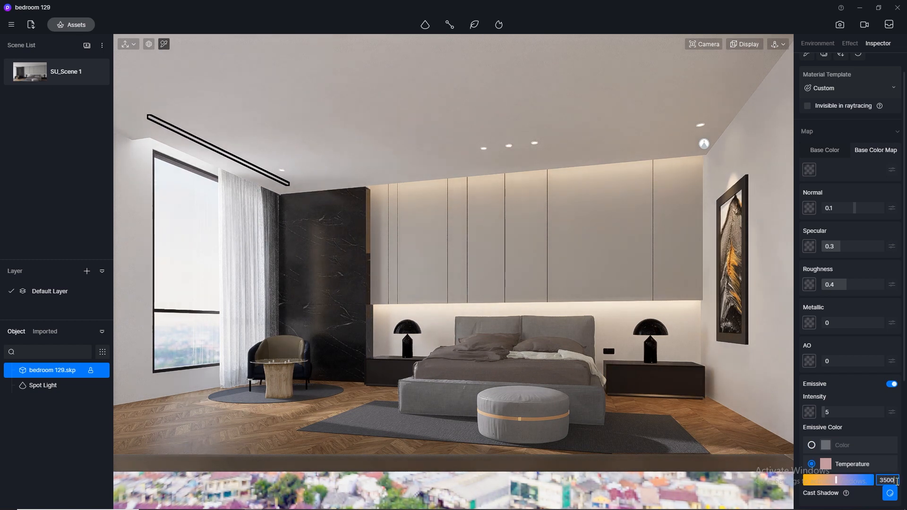
{"action": "type", "text": "3500"}
{"action": "key", "text": "Return"}
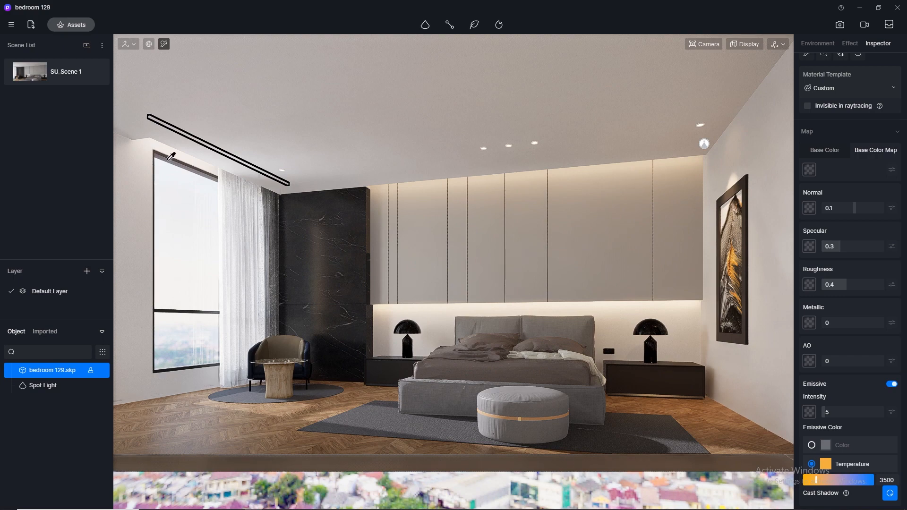
Step: Save the project
{"action": "left_click", "coordinate": [12, 25]}
{"action": "mouse_move", "coordinate": [30, 45]}
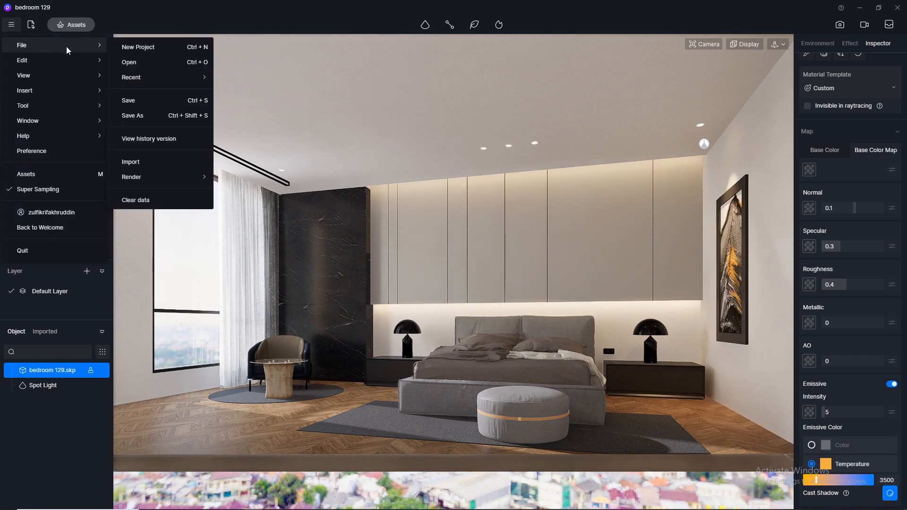
{"action": "left_click", "coordinate": [130, 99]}
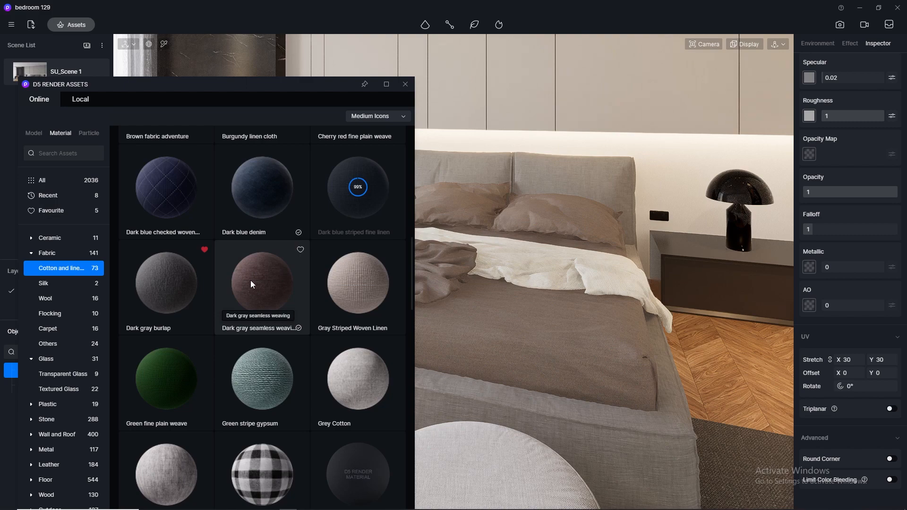
Step: Apply the Dark gray seamless weaving fabric to the bed sheet and pillows, and close the asset library
{"action": "left_click_drag", "start_coordinate": [250, 283], "coordinate": [560, 338]}
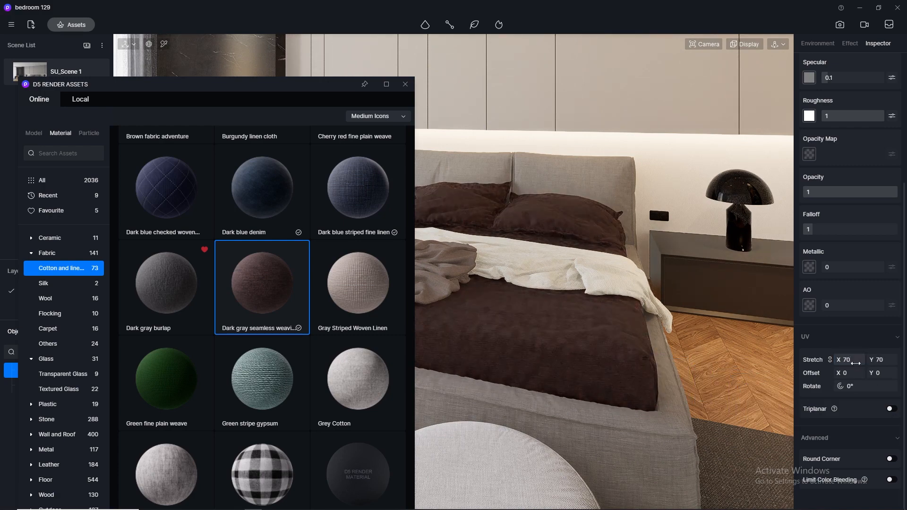
{"action": "scroll", "coordinate": [619, 357], "scroll_direction": "up", "scroll_amount": 1}
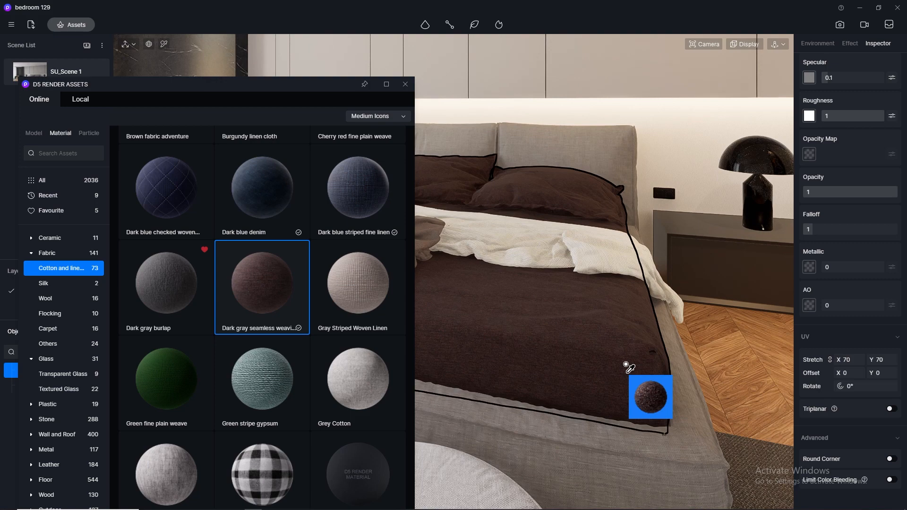
{"action": "scroll", "coordinate": [626, 365], "scroll_direction": "up", "scroll_amount": 1}
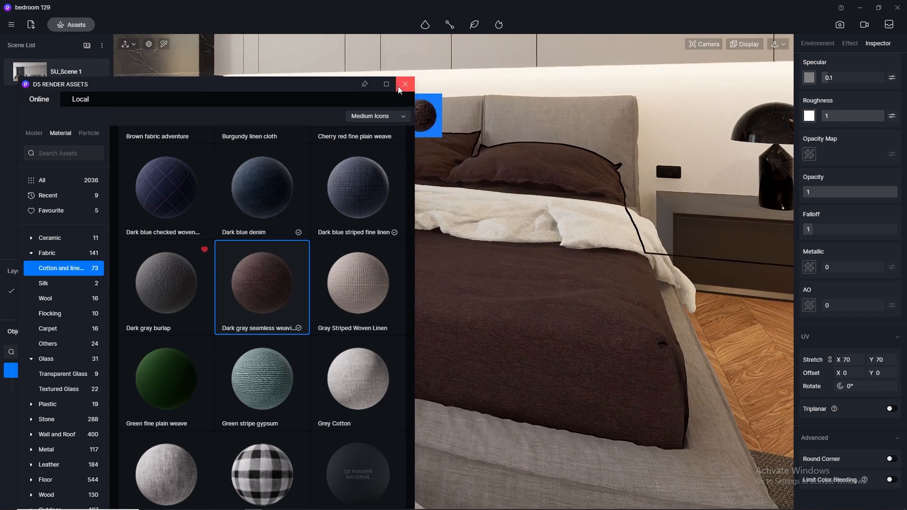
{"action": "left_click", "coordinate": [405, 84]}
{"action": "scroll", "coordinate": [442, 137], "scroll_direction": "down", "scroll_amount": 3}
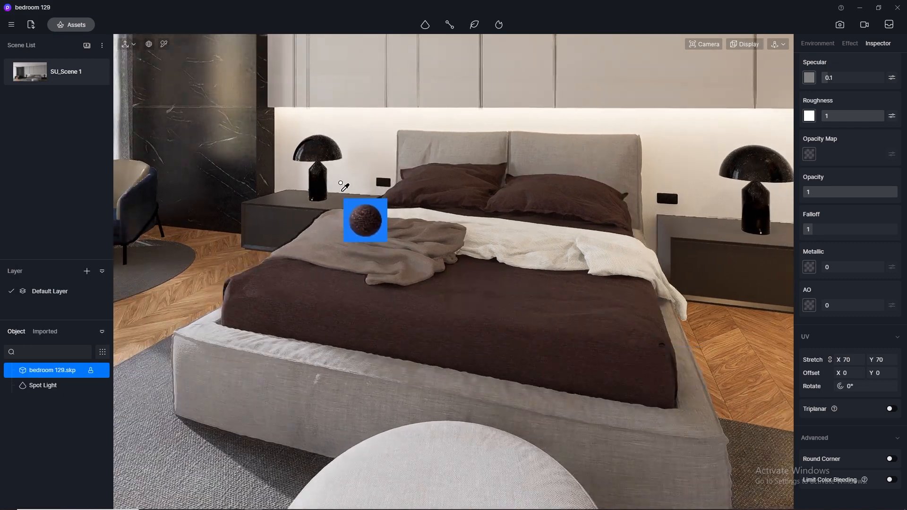
Step: Stop applying the weave fabric, and examine the throw blanket on the bed up close by sampling its material
{"action": "middle_click_drag", "start_coordinate": [348, 193], "coordinate": [430, 242]}
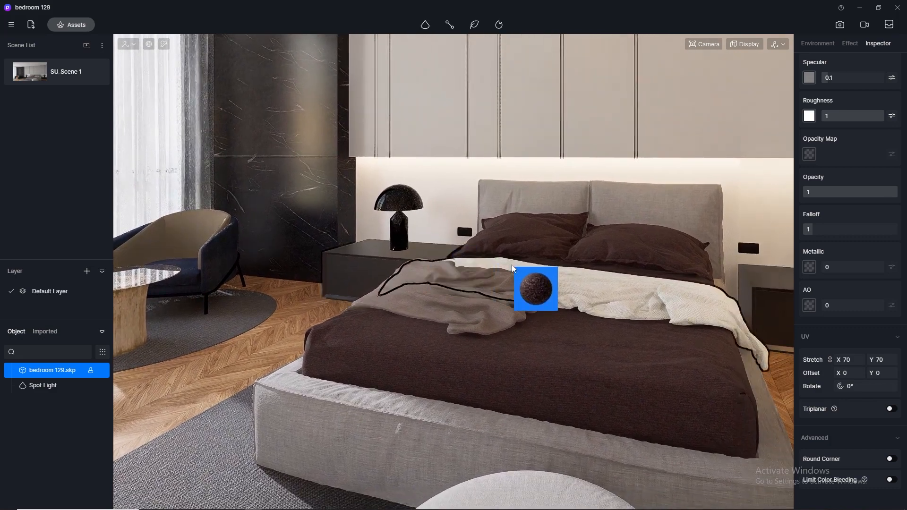
{"action": "scroll", "coordinate": [487, 231], "scroll_direction": "up", "scroll_amount": 1}
{"action": "scroll", "coordinate": [485, 211], "scroll_direction": "down", "scroll_amount": 1}
{"action": "scroll", "coordinate": [486, 216], "scroll_direction": "up", "scroll_amount": 3}
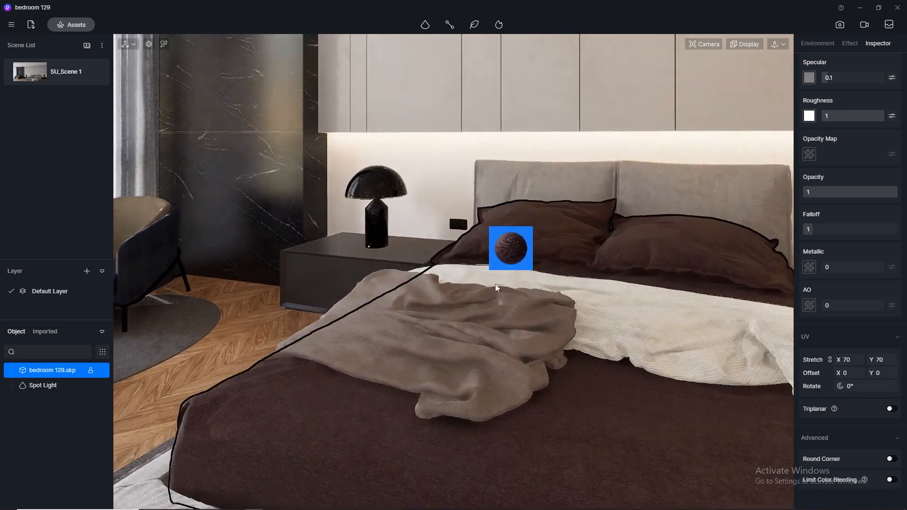
{"action": "right_click_drag", "start_coordinate": [495, 285], "coordinate": [503, 401]}
{"action": "middle_click_drag", "start_coordinate": [503, 402], "coordinate": [447, 392]}
{"action": "scroll", "coordinate": [456, 404], "scroll_direction": "up", "scroll_amount": 1}
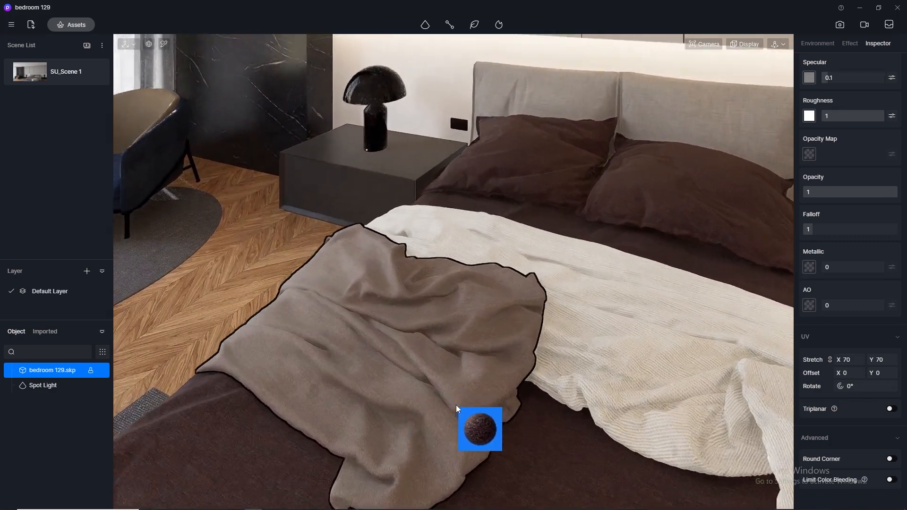
{"action": "scroll", "coordinate": [457, 406], "scroll_direction": "up", "scroll_amount": 2}
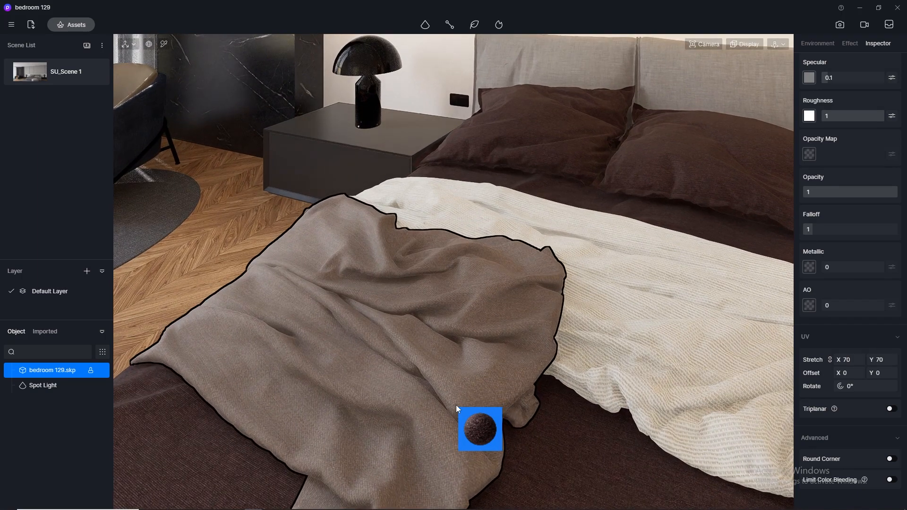
{"action": "left_click", "coordinate": [456, 405]}
{"action": "left_click", "coordinate": [164, 44]}
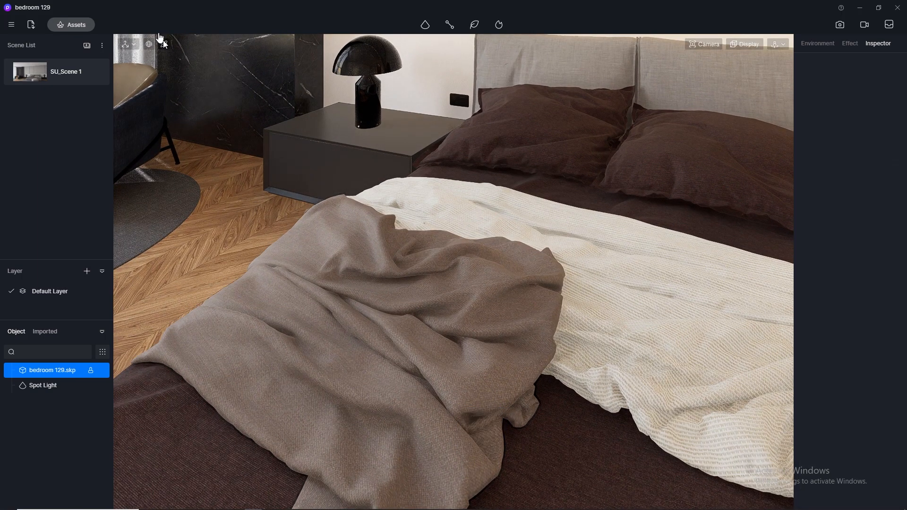
{"action": "left_click", "coordinate": [354, 300]}
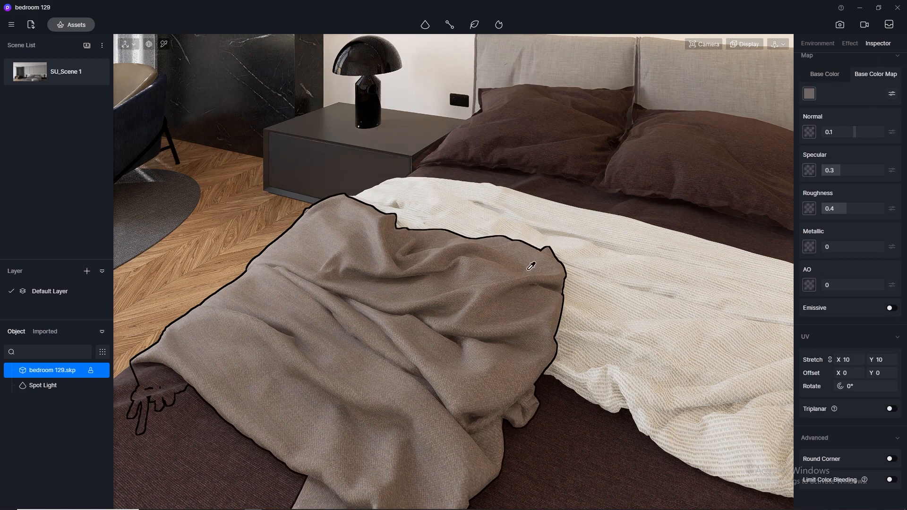
Step: Apply the Dark blue denim fabric to the armchair's blue upholstery, close the asset library and return to the SU_Scene 1 view
{"action": "scroll", "coordinate": [641, 229], "scroll_direction": "down", "scroll_amount": 3}
{"action": "right_click_drag", "start_coordinate": [642, 228], "coordinate": [416, 328]}
{"action": "scroll", "coordinate": [405, 268], "scroll_direction": "up", "scroll_amount": 4}
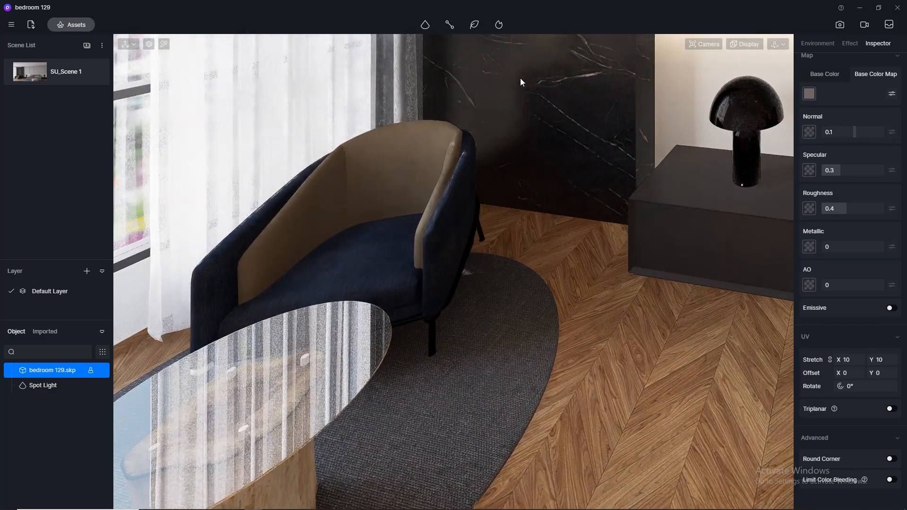
{"action": "key", "text": "1"}
{"action": "right_click_drag", "start_coordinate": [363, 329], "coordinate": [390, 339]}
{"action": "scroll", "coordinate": [389, 336], "scroll_direction": "up", "scroll_amount": 3}
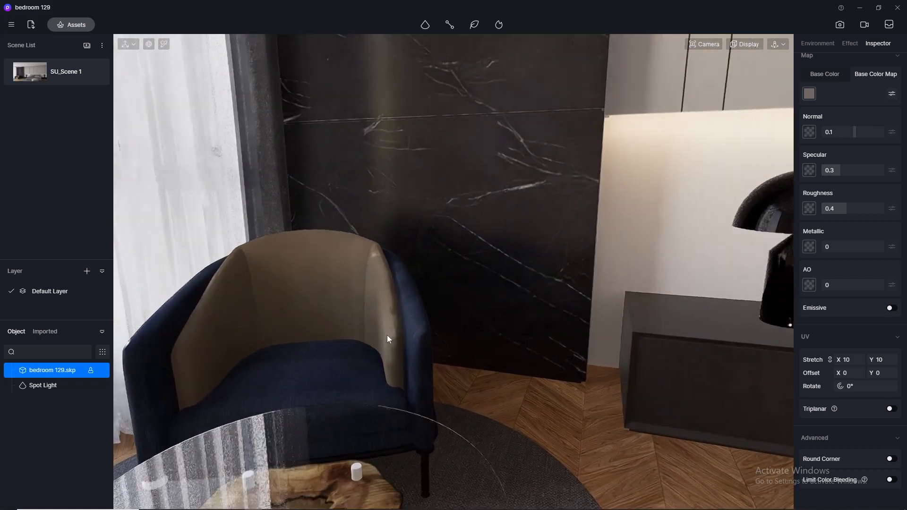
{"action": "left_click", "coordinate": [71, 25]}
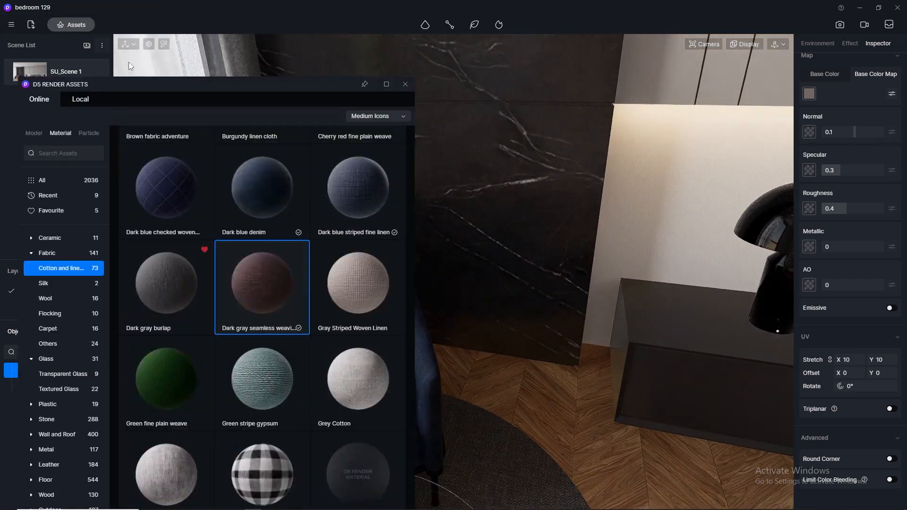
{"action": "left_click_drag", "start_coordinate": [267, 86], "coordinate": [637, 54]}
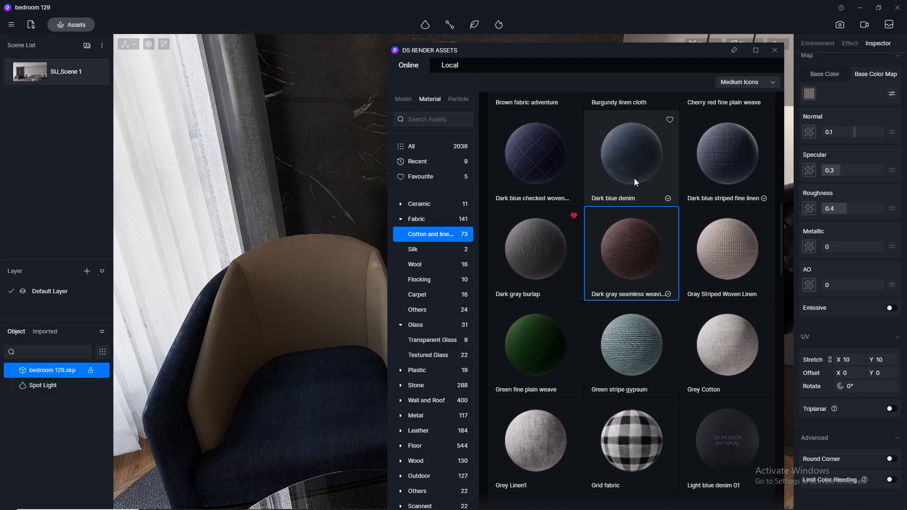
{"action": "left_click_drag", "start_coordinate": [657, 165], "coordinate": [305, 395]}
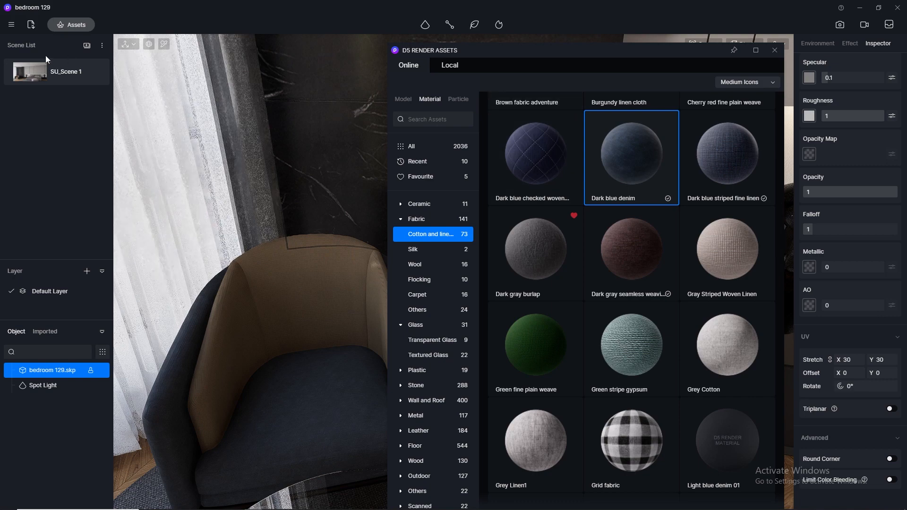
{"action": "left_click", "coordinate": [28, 71]}
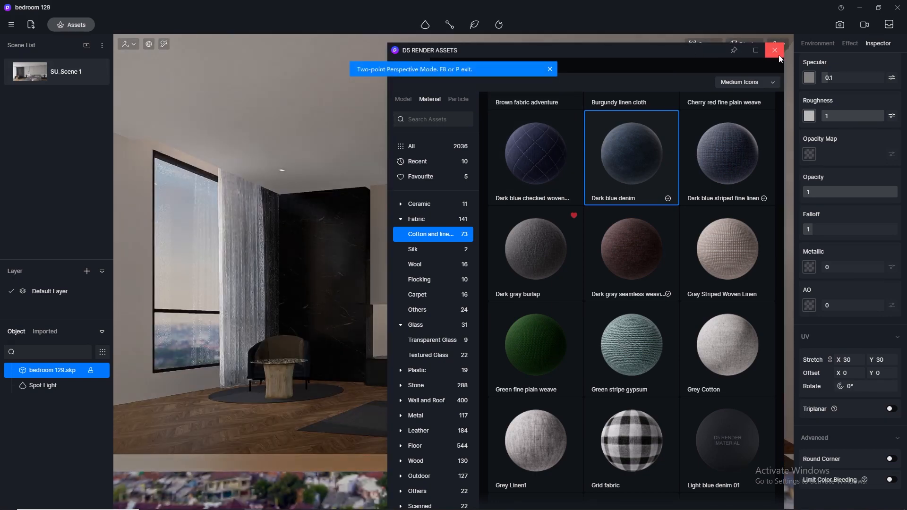
{"action": "left_click", "coordinate": [779, 53]}
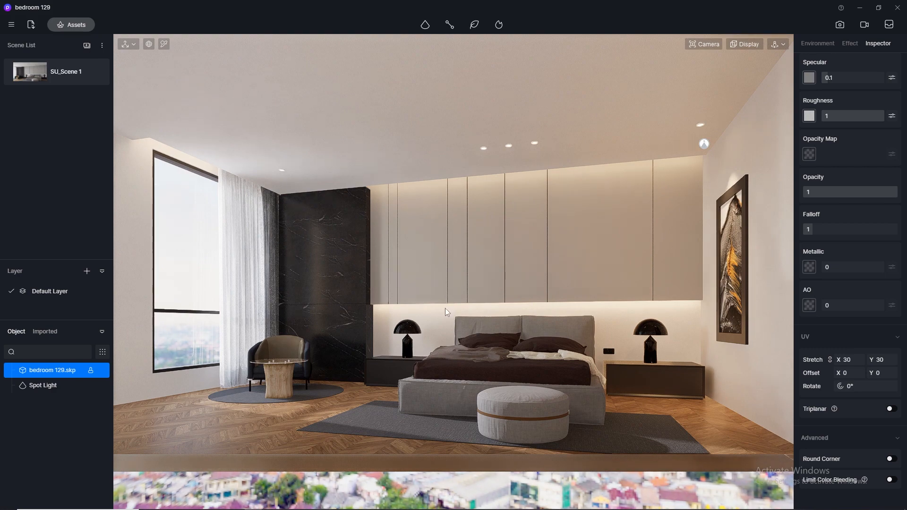
Step: Place a point light inside the shade of the table lamp beside the black marble wall
{"action": "scroll", "coordinate": [449, 189], "scroll_direction": "up", "scroll_amount": 3}
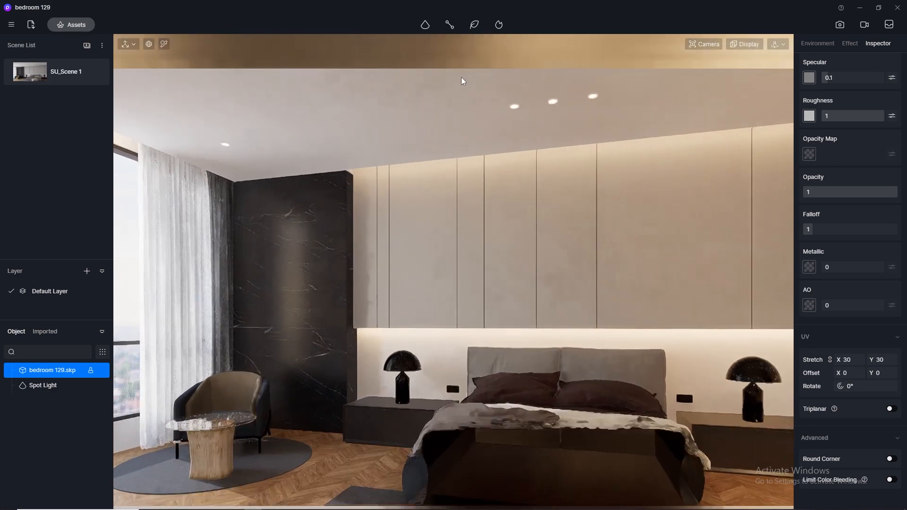
{"action": "left_click", "coordinate": [704, 44]}
{"action": "left_click_drag", "start_coordinate": [707, 145], "coordinate": [565, 147]}
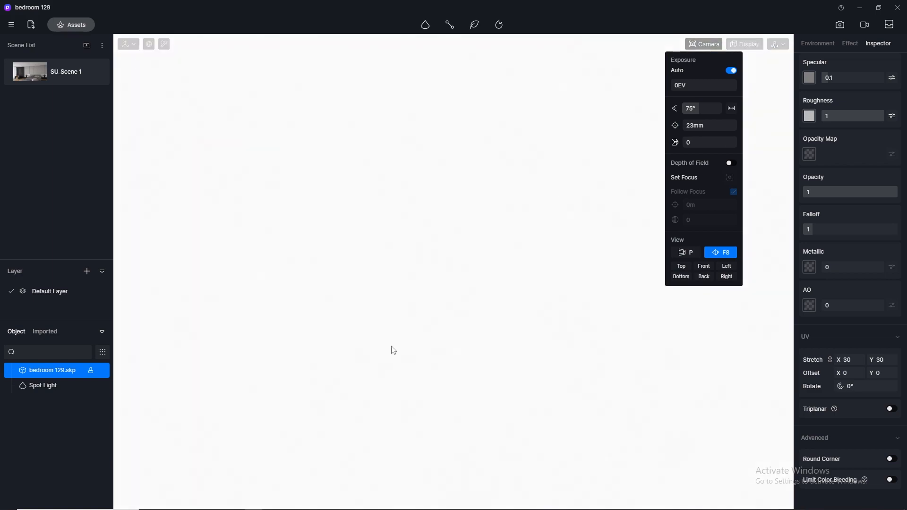
{"action": "scroll", "coordinate": [382, 373], "scroll_direction": "up", "scroll_amount": 6}
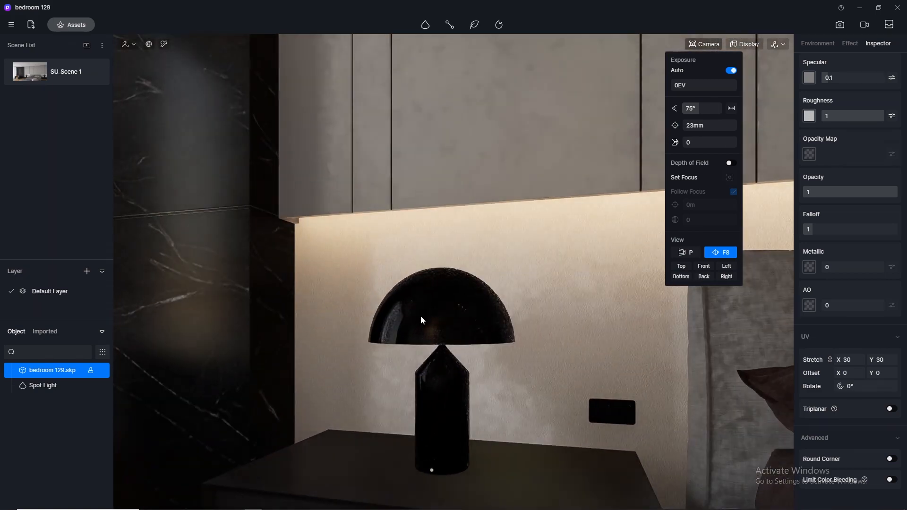
{"action": "scroll", "coordinate": [424, 318], "scroll_direction": "up", "scroll_amount": 4}
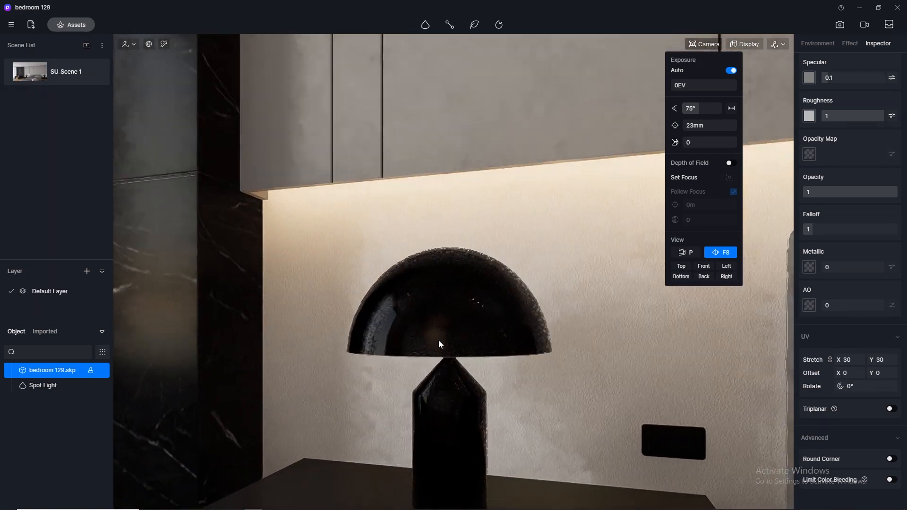
{"action": "middle_click_drag", "start_coordinate": [441, 289], "coordinate": [432, 72]}
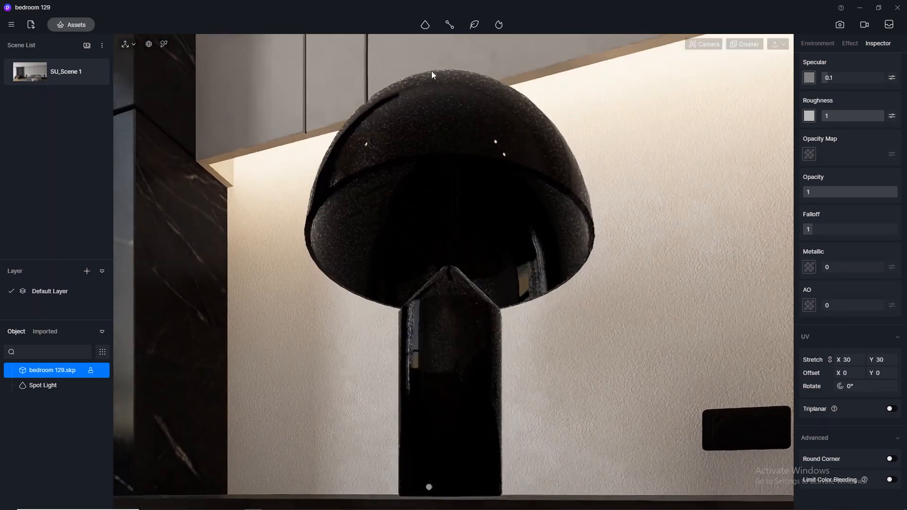
{"action": "mouse_move", "coordinate": [426, 28]}
{"action": "left_click", "coordinate": [423, 46]}
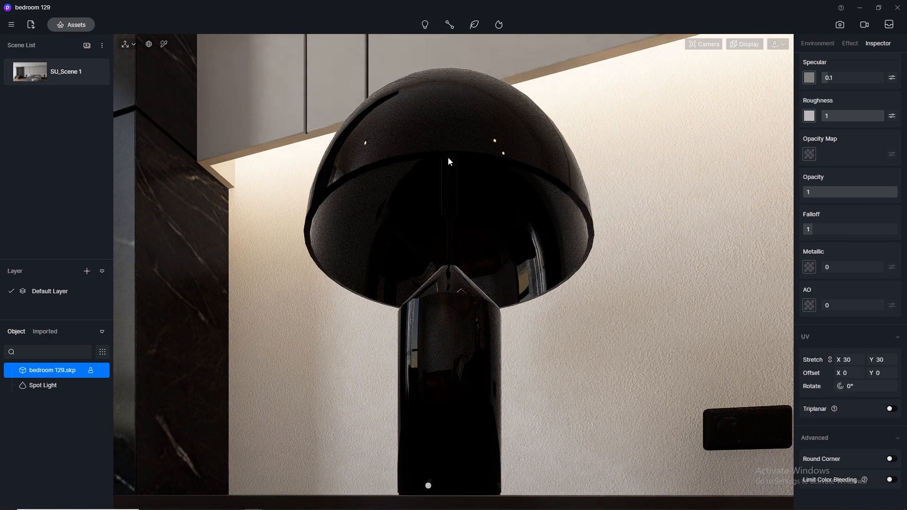
{"action": "middle_click_drag", "start_coordinate": [447, 206], "coordinate": [463, 104]}
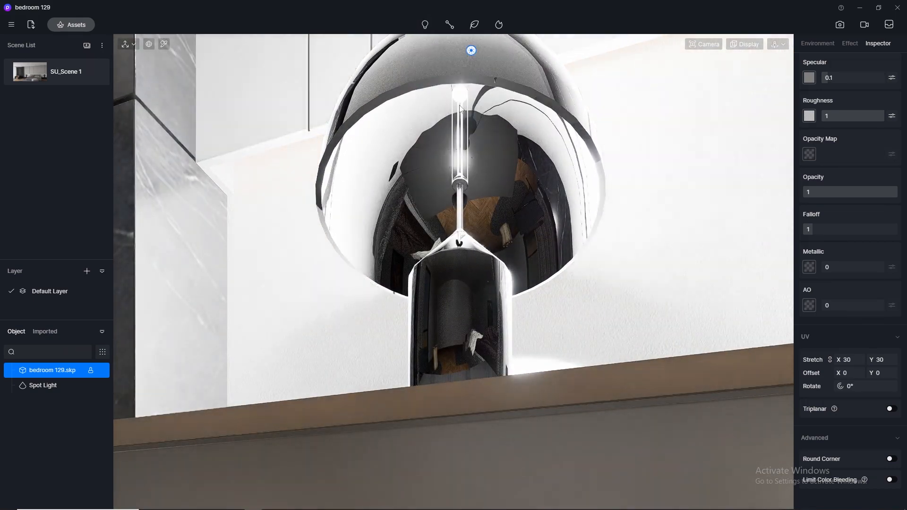
{"action": "left_click", "coordinate": [460, 110]}
Step: Set the lamp's point light to a temperature of 3500, an attenuation radius of 626 and an intensity of 1
{"action": "middle_click_drag", "start_coordinate": [450, 274], "coordinate": [591, 334]}
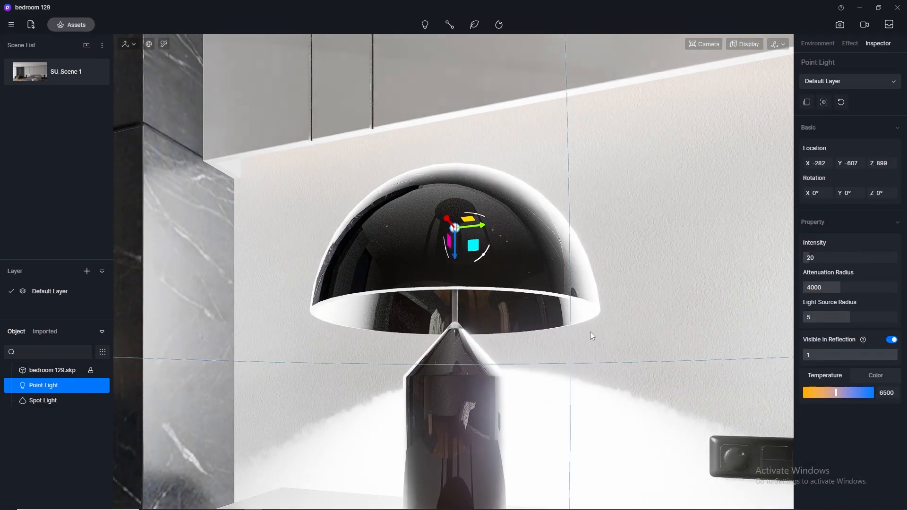
{"action": "scroll", "coordinate": [381, 237], "scroll_direction": "down", "scroll_amount": 5}
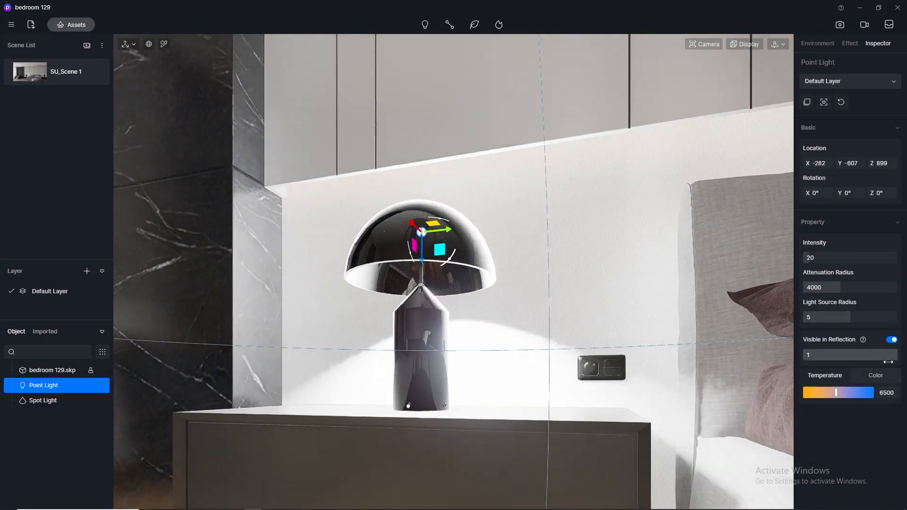
{"action": "scroll", "coordinate": [608, 320], "scroll_direction": "down", "scroll_amount": 3}
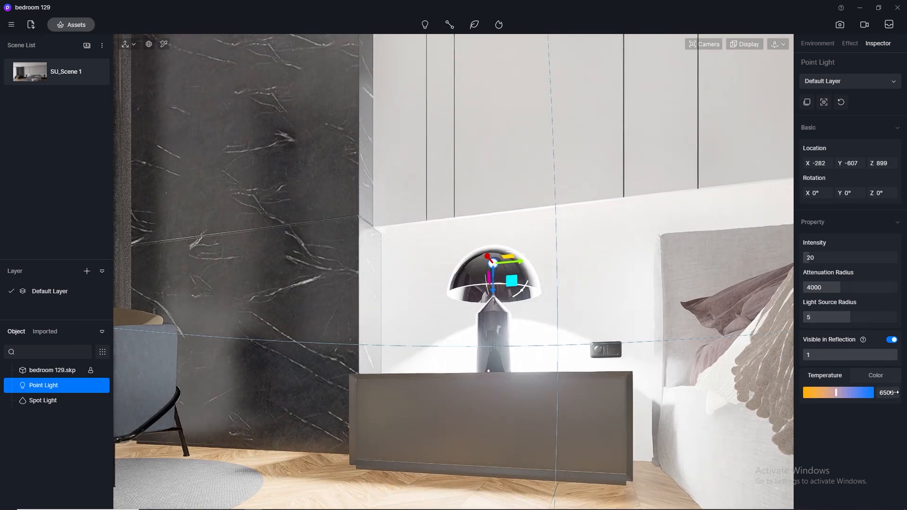
{"action": "left_click", "coordinate": [894, 393]}
{"action": "key", "text": "Return"}
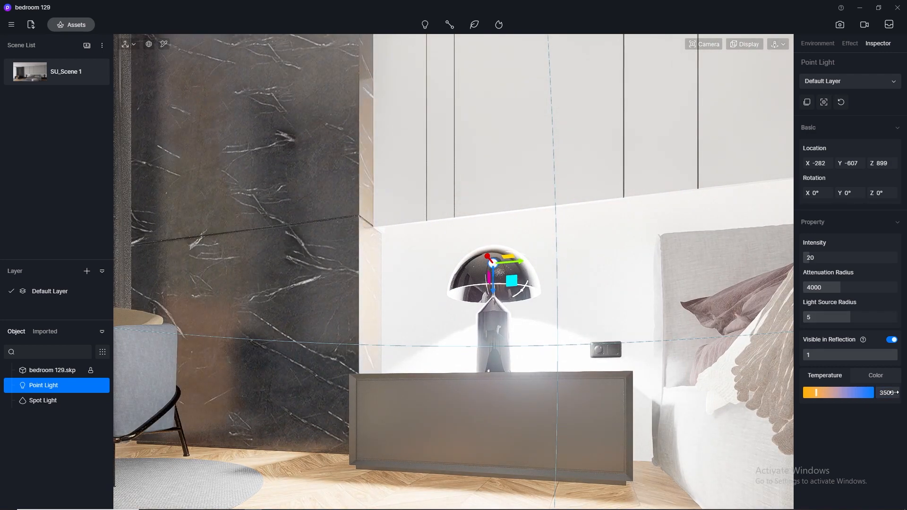
{"action": "left_click_drag", "start_coordinate": [833, 287], "coordinate": [811, 306]}
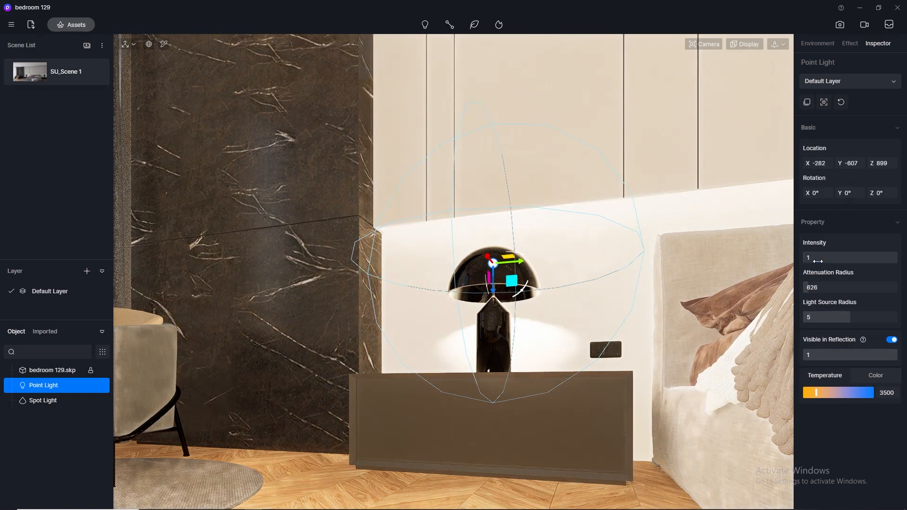
Step: Return to the SU_Scene 1 view, set the point light's intensity to 0.5 and deselect it to judge the glow
{"action": "left_click", "coordinate": [35, 72]}
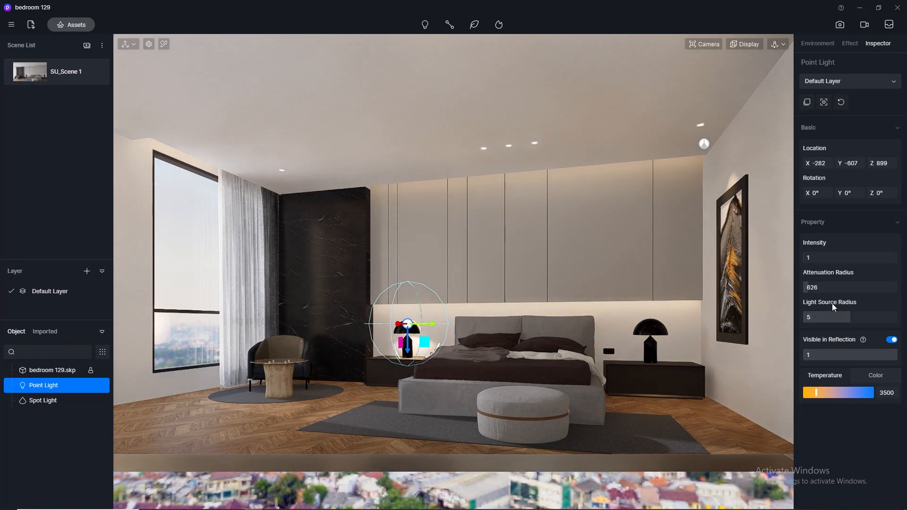
{"action": "left_click", "coordinate": [823, 259]}
{"action": "type", "text": "0."}
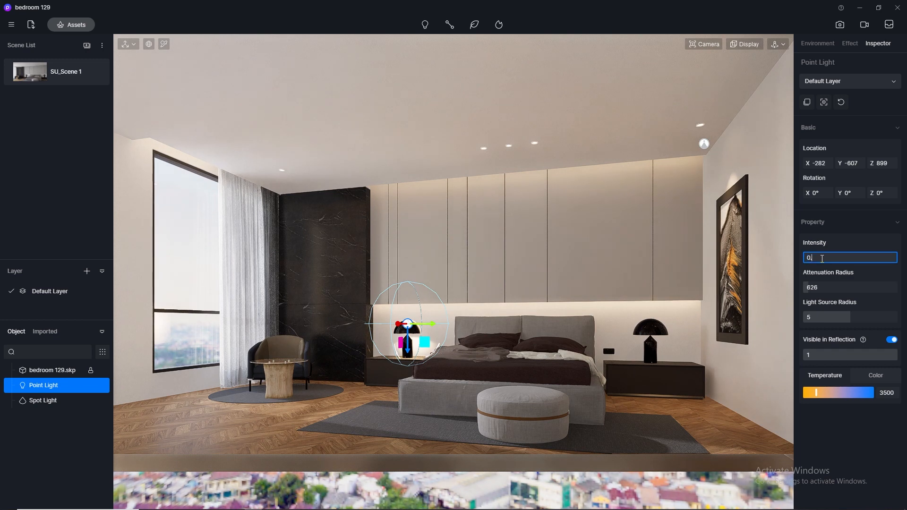
{"action": "type", "text": "5"}
{"action": "key", "text": "Return"}
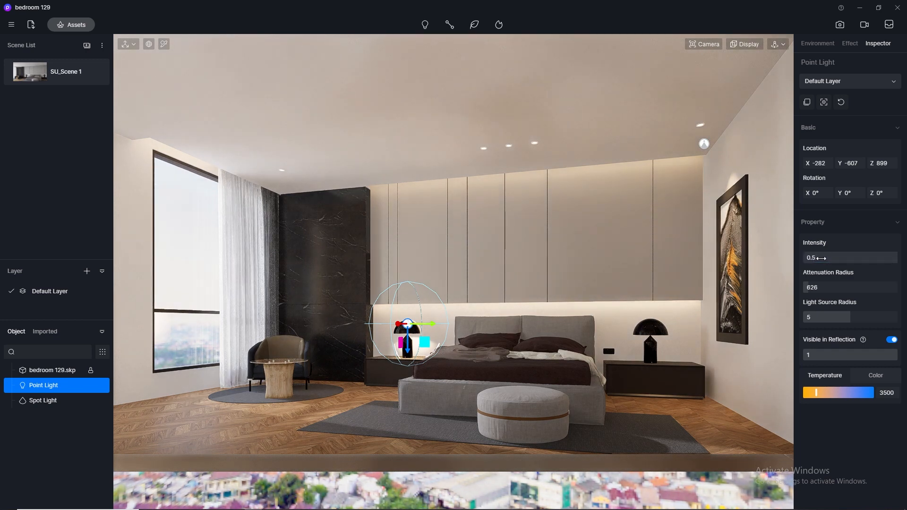
{"action": "left_click", "coordinate": [723, 423]}
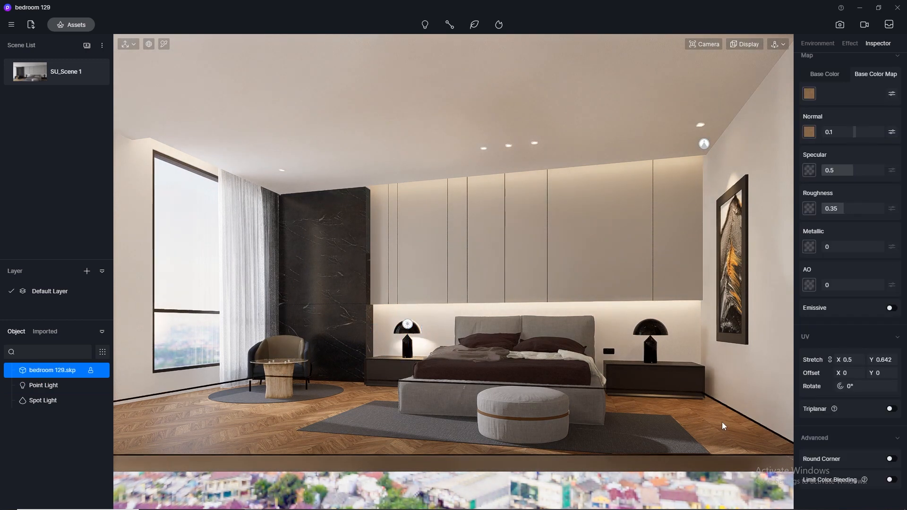
Step: Set the table lamp point light's intensity to 0.2 and deselect the light
{"action": "left_click", "coordinate": [409, 325]}
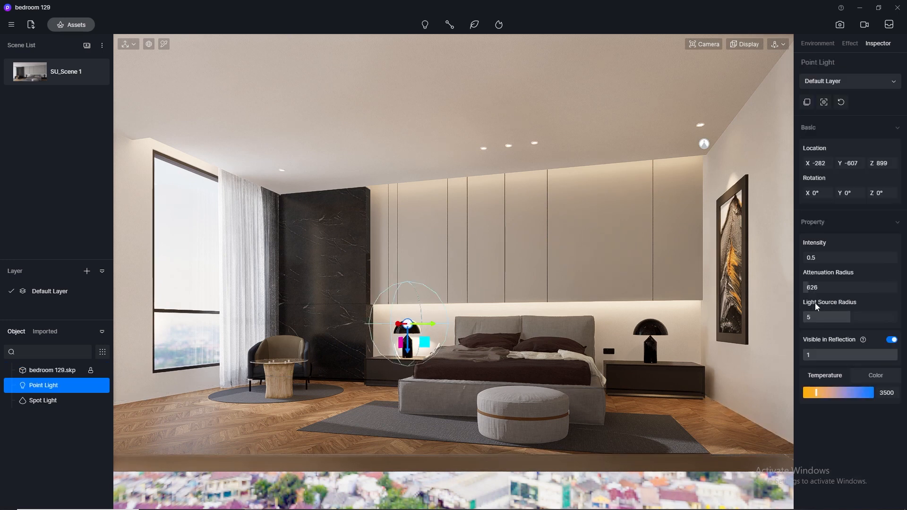
{"action": "left_click", "coordinate": [825, 257]}
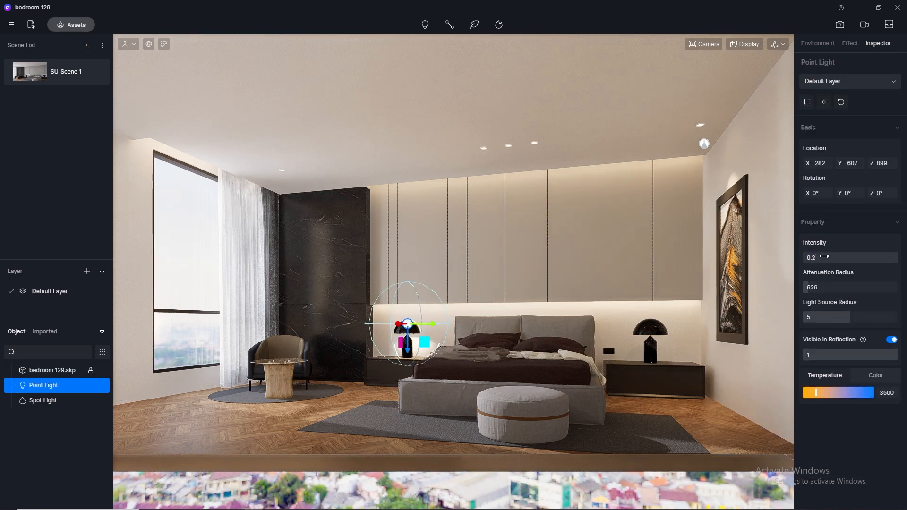
{"action": "key", "text": "Return"}
{"action": "left_click", "coordinate": [721, 427]}
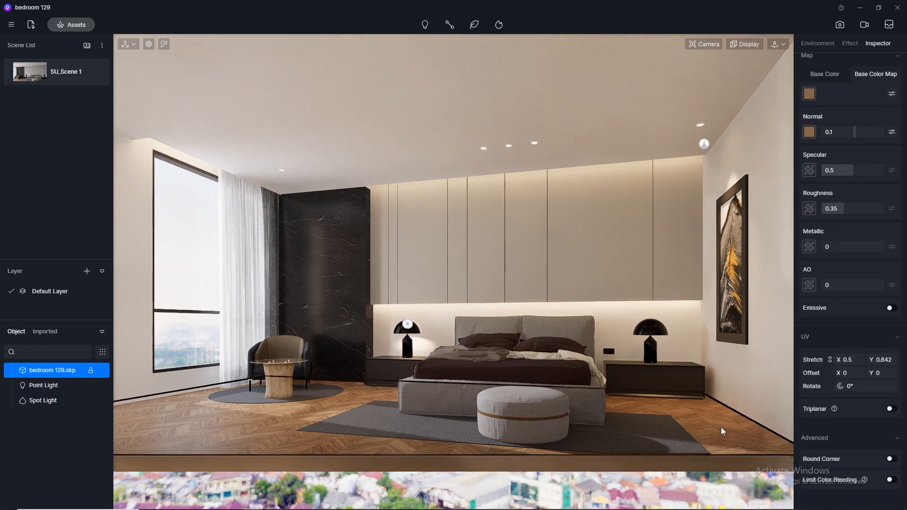
Step: Copy the point light along its Y axis to the other bedside lamp at Y 2718, and return to the SU_Scene 1 view
{"action": "left_click", "coordinate": [409, 326]}
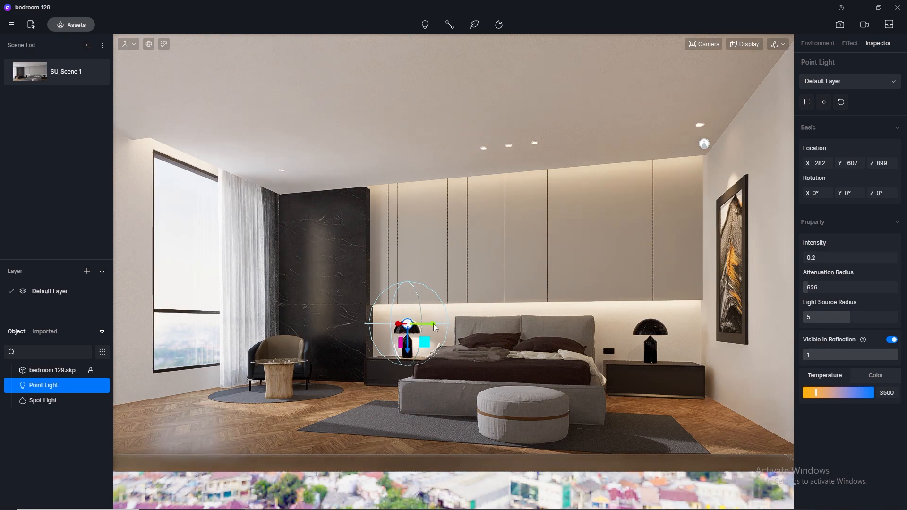
{"action": "middle_click_drag", "start_coordinate": [426, 299], "coordinate": [440, 350]}
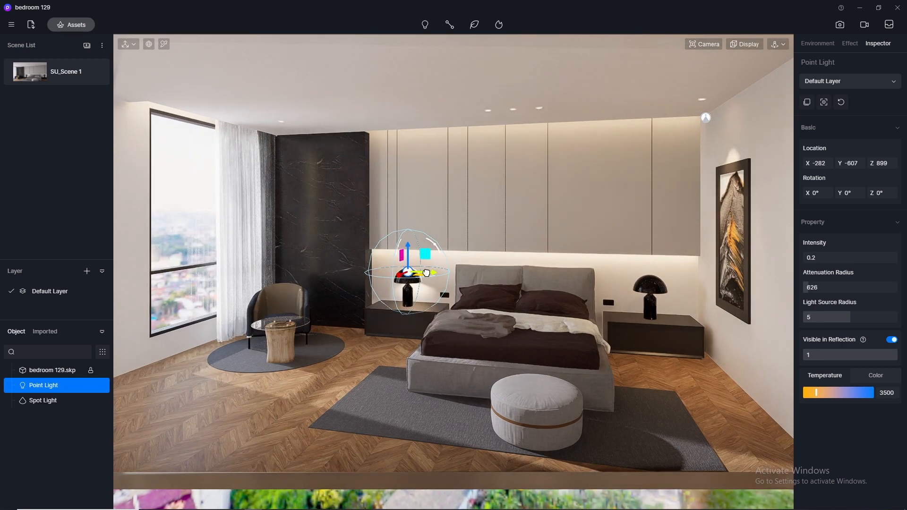
{"action": "left_click_drag", "start_coordinate": [426, 273], "coordinate": [682, 285]}
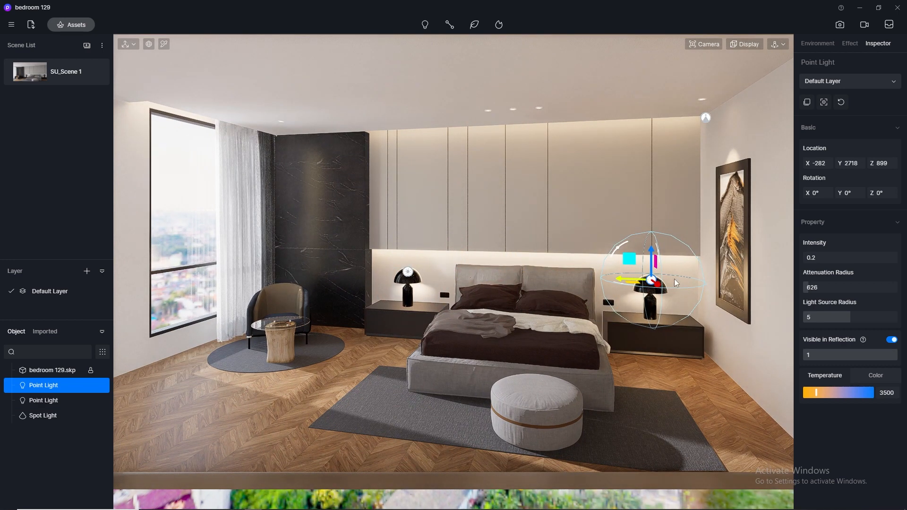
{"action": "left_click", "coordinate": [42, 76]}
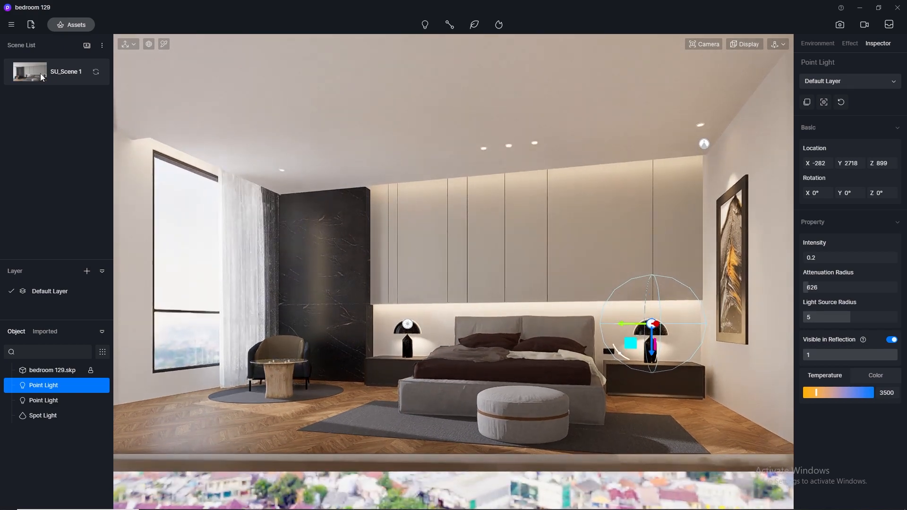
Step: Enter the image render setup and rotate the HDRI sky to 155° to change the view outside the window
{"action": "left_click", "coordinate": [843, 26]}
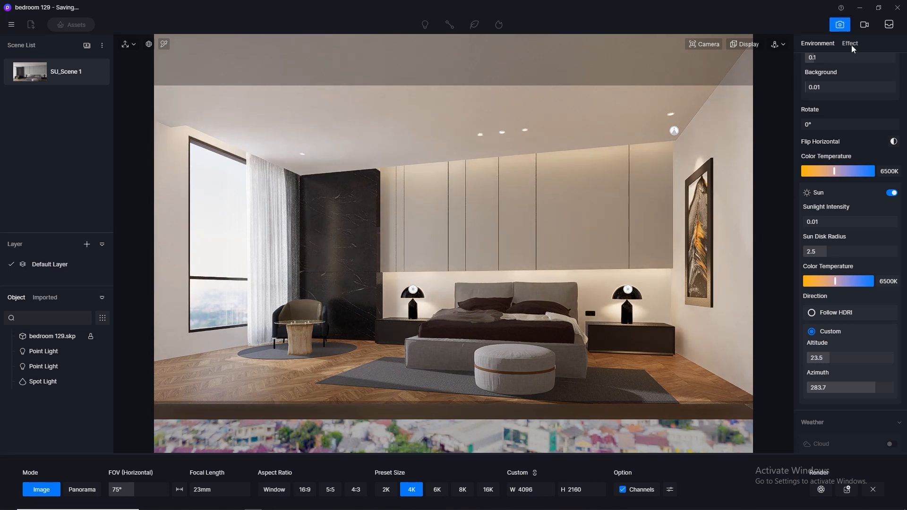
{"action": "scroll", "coordinate": [906, 60], "scroll_direction": "up", "scroll_amount": 3}
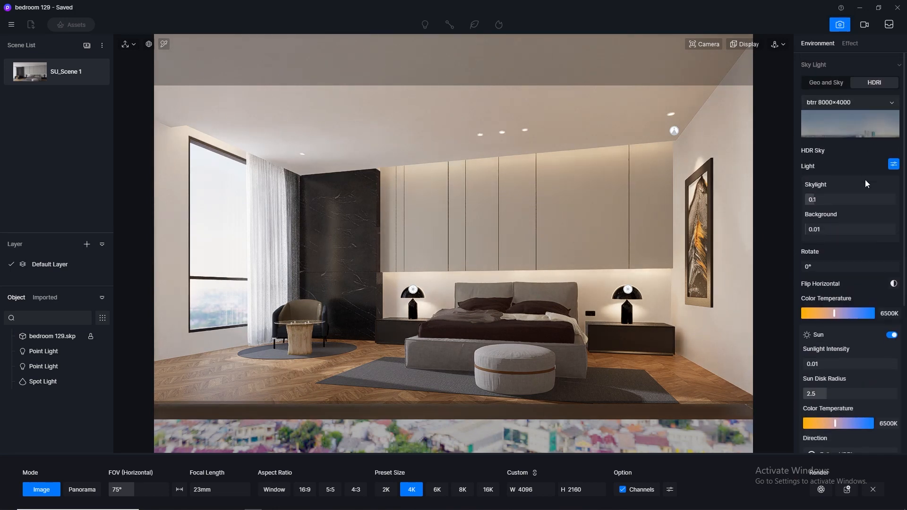
{"action": "left_click_drag", "start_coordinate": [821, 266], "coordinate": [900, 271]}
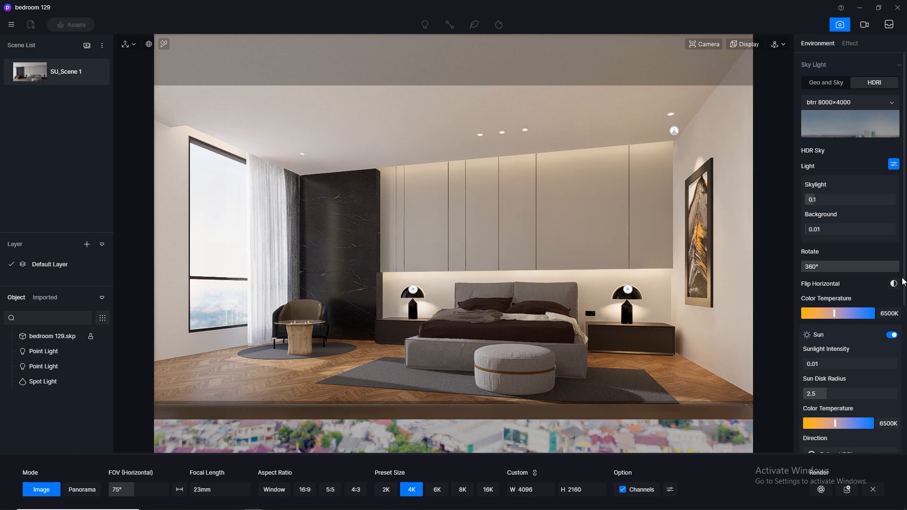
{"action": "left_click_drag", "start_coordinate": [889, 267], "coordinate": [838, 267]}
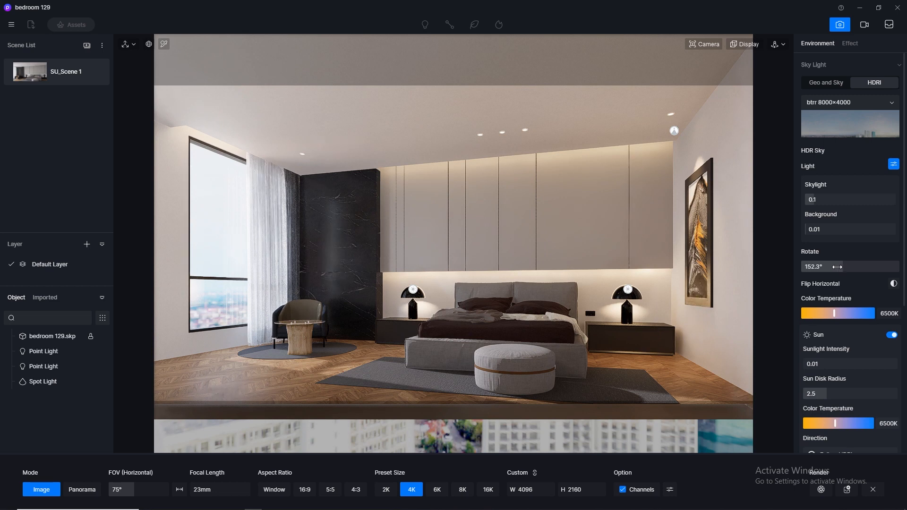
{"action": "left_click", "coordinate": [838, 267]}
{"action": "type", "text": "155"}
{"action": "key", "text": "Return"}
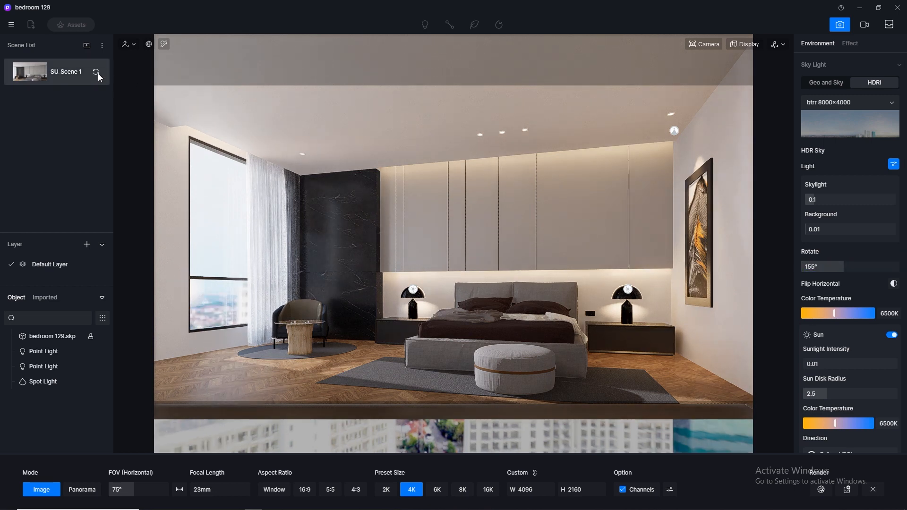
Step: Try a white balance of 6600 in the post-processing effects, and reset it to 6500
{"action": "left_click", "coordinate": [854, 43]}
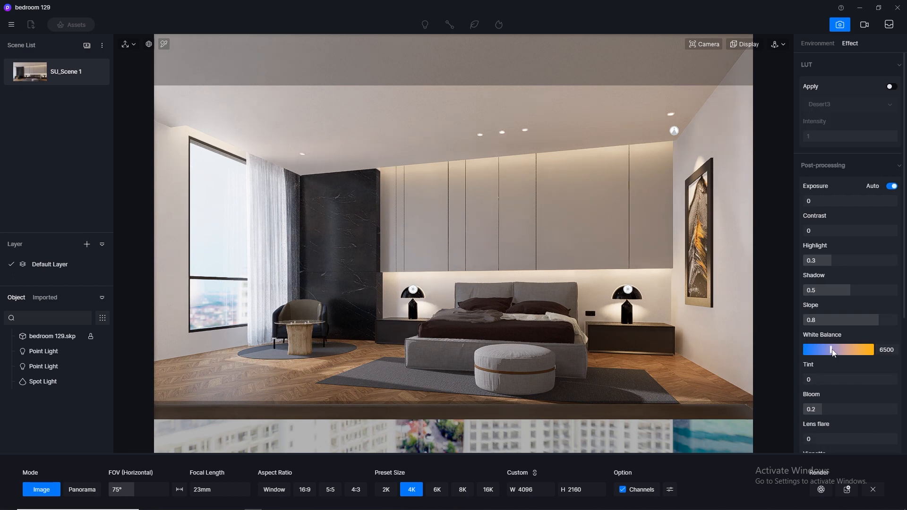
{"action": "left_click_drag", "start_coordinate": [828, 349], "coordinate": [837, 371]}
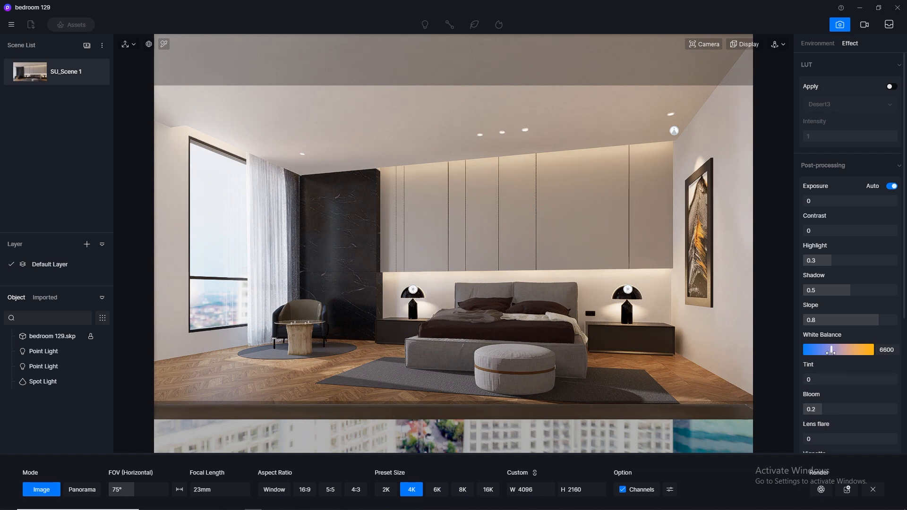
{"action": "left_click", "coordinate": [887, 350]}
{"action": "type", "text": "65"}
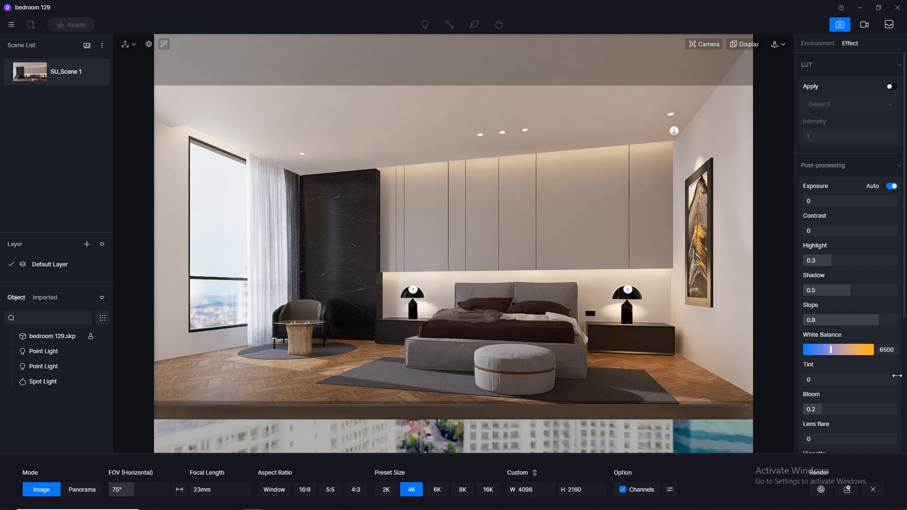
Step: Review the full set of post-processing values and collapse the Style section
{"action": "scroll", "coordinate": [906, 323], "scroll_direction": "down", "scroll_amount": 5}
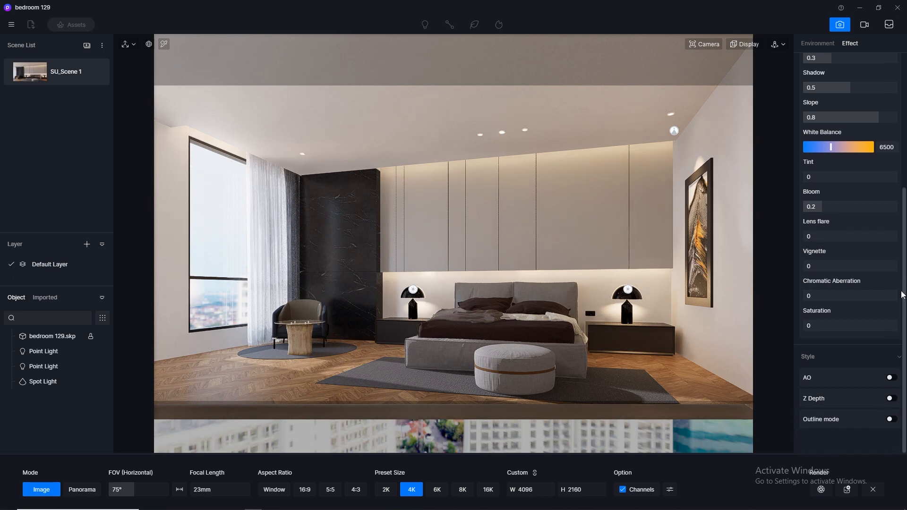
{"action": "scroll", "coordinate": [903, 295], "scroll_direction": "up", "scroll_amount": 5}
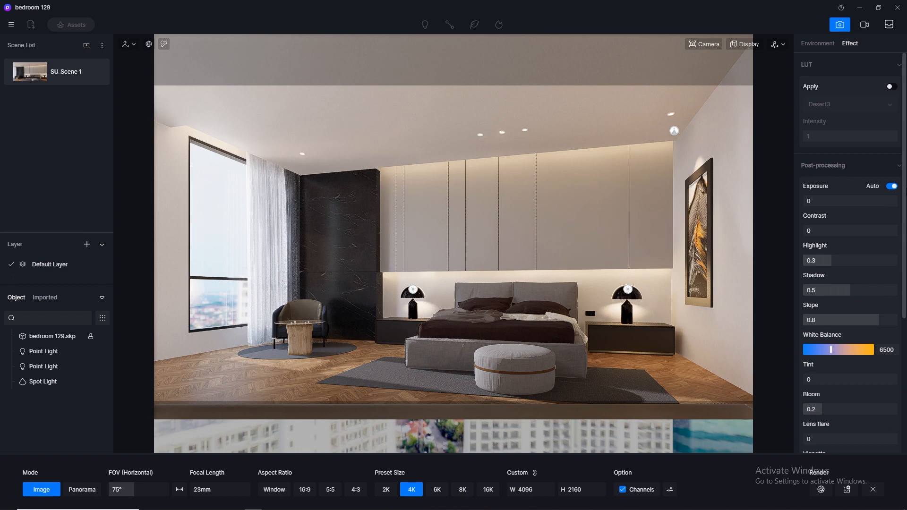
{"action": "scroll", "coordinate": [851, 256], "scroll_direction": "down", "scroll_amount": 5}
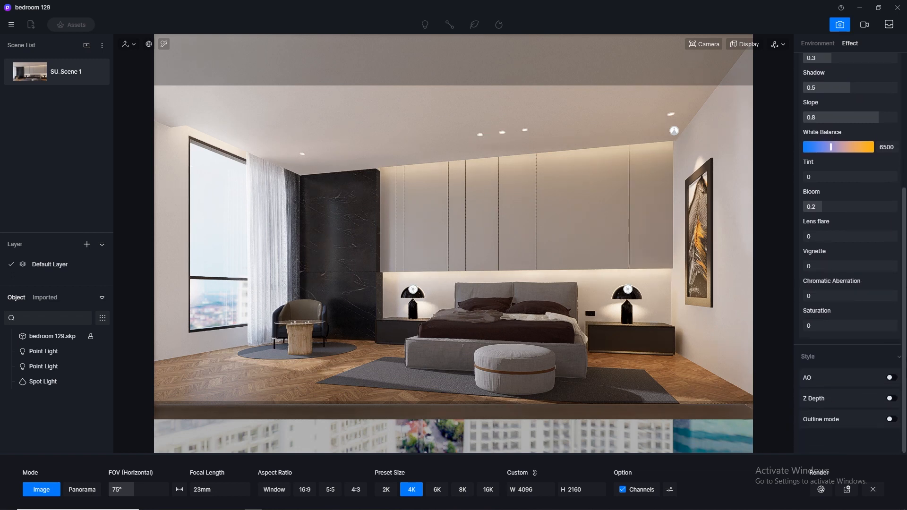
{"action": "left_click", "coordinate": [899, 358]}
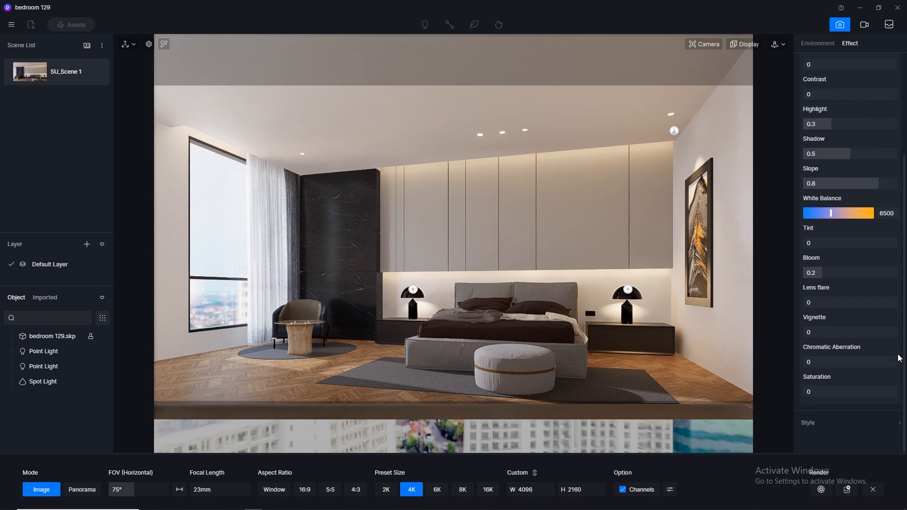
Step: Expand the Style section and try vignette values of 0.5 and 0.1 in the post-processing effects
{"action": "left_click", "coordinate": [901, 424]}
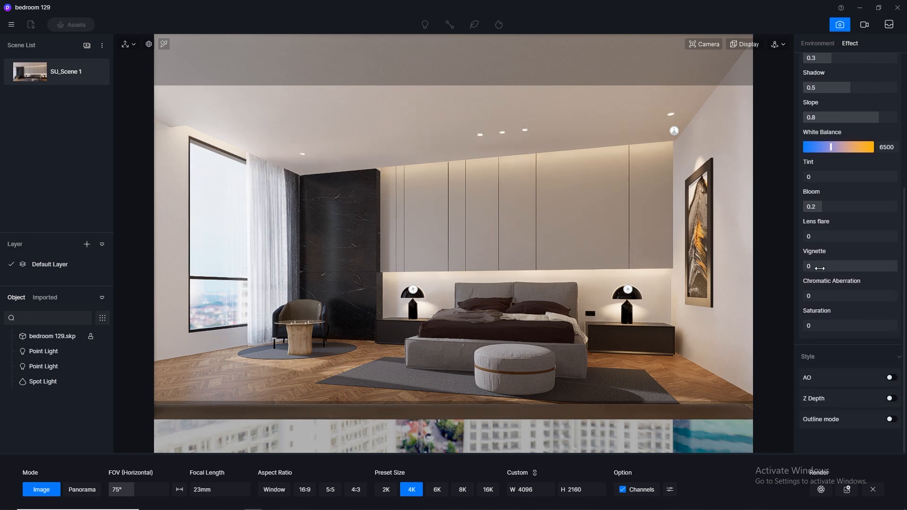
{"action": "left_click", "coordinate": [820, 266]}
{"action": "type", "text": ".5"}
{"action": "key", "text": "Return"}
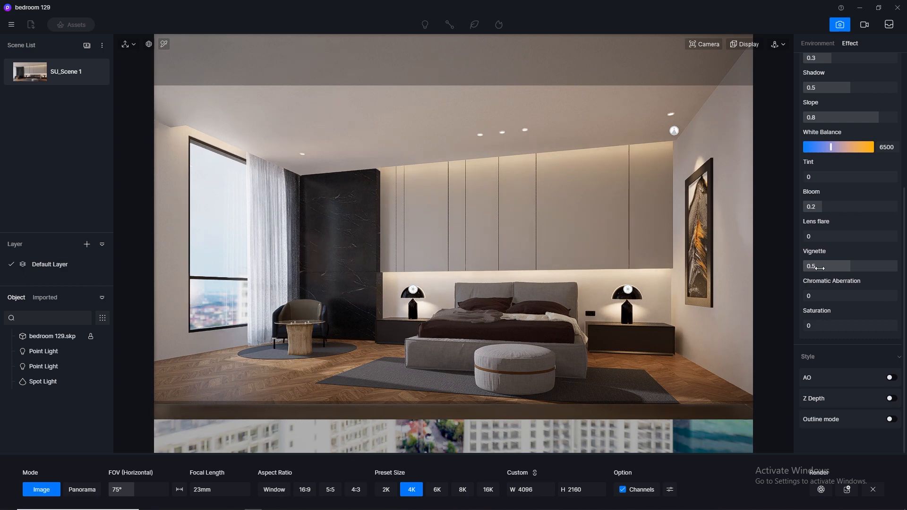
{"action": "left_click", "coordinate": [821, 266]}
{"action": "key", "text": "Return"}
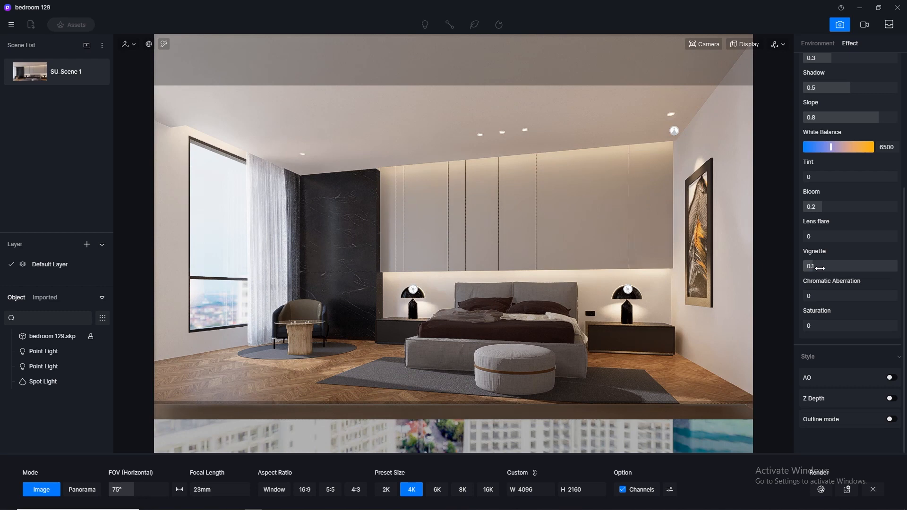
Step: Try vignette values of 0.13, 0.4 and 0.5 to compare the darkening at the image edges
{"action": "left_click", "coordinate": [821, 267]}
{"action": "type", "text": "0.13"}
{"action": "key", "text": "Return"}
{"action": "left_click_drag", "start_coordinate": [816, 266], "coordinate": [842, 271]}
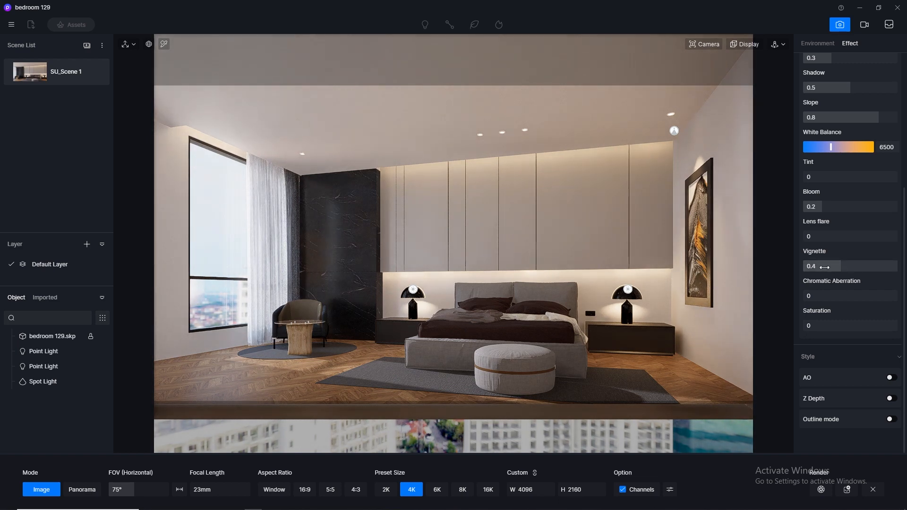
{"action": "left_click", "coordinate": [826, 268]}
{"action": "type", "text": "0.5"}
{"action": "key", "text": "Return"}
Step: Try a vignette of 0.35, and reset the vignette to 0
{"action": "left_click", "coordinate": [825, 268]}
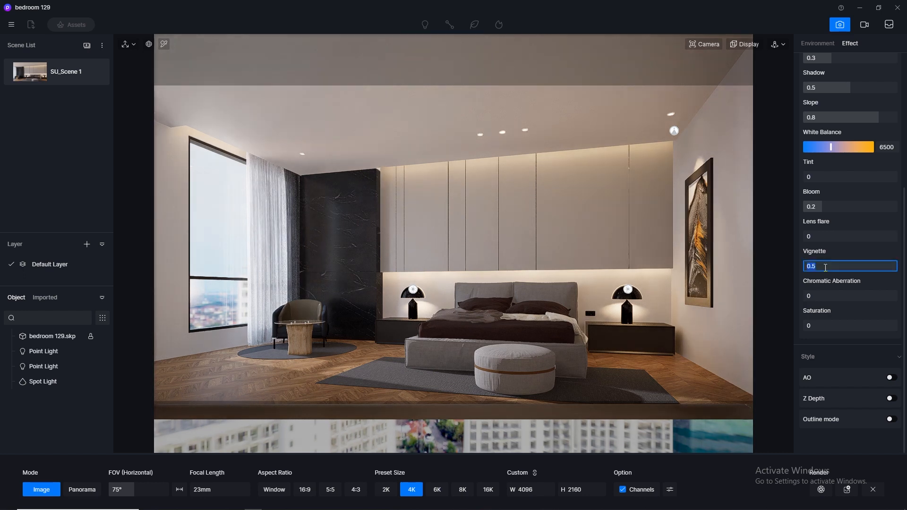
{"action": "key", "text": "Return"}
{"action": "left_click", "coordinate": [826, 267]}
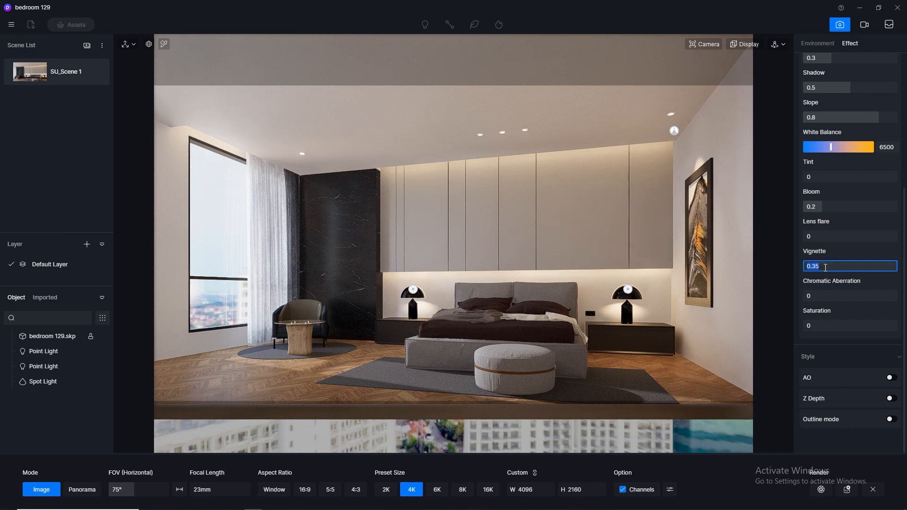
{"action": "type", "text": "0"}
{"action": "key", "text": "Return"}
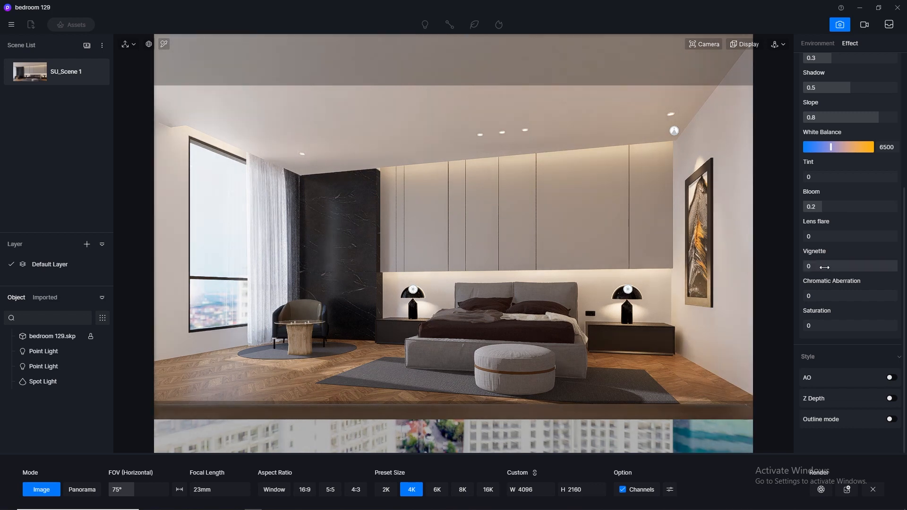
Step: Compare the scene with the vignette at 0.3 and at 0.5
{"action": "left_click", "coordinate": [826, 267]}
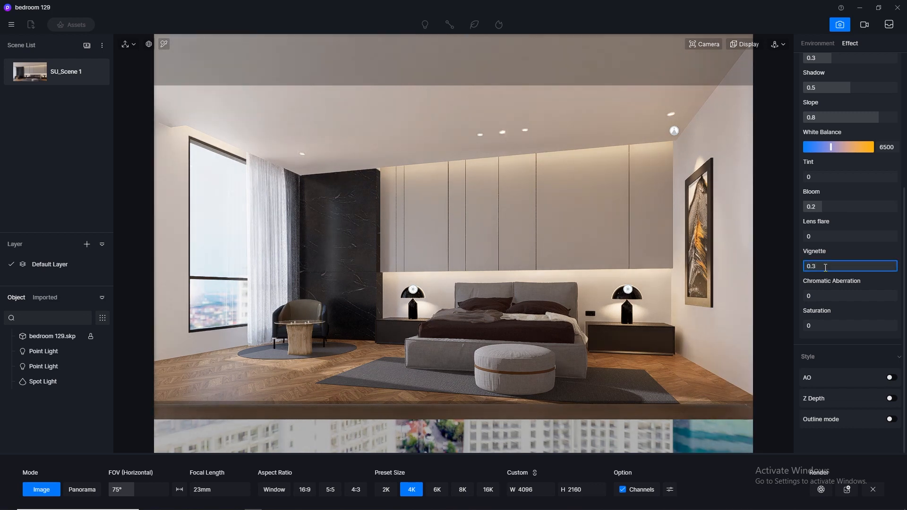
{"action": "type", "text": "0.3"}
{"action": "key", "text": "Return"}
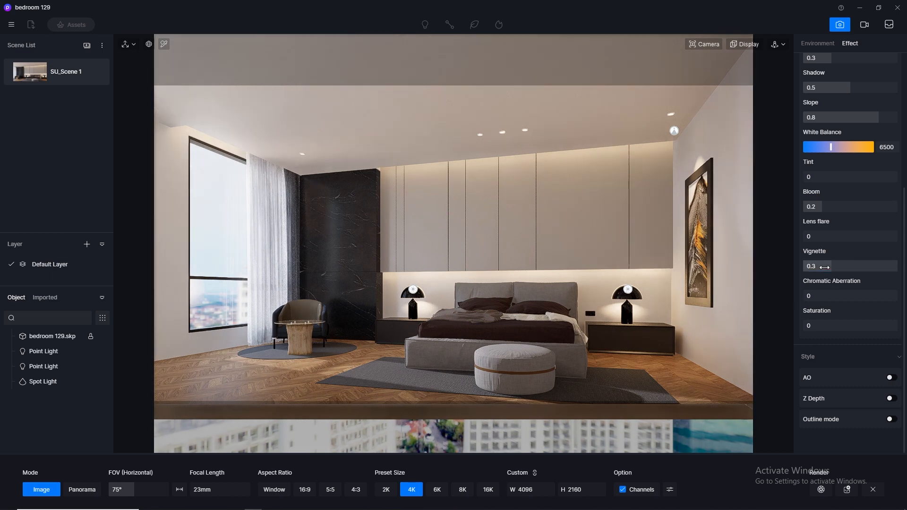
{"action": "left_click", "coordinate": [825, 267]}
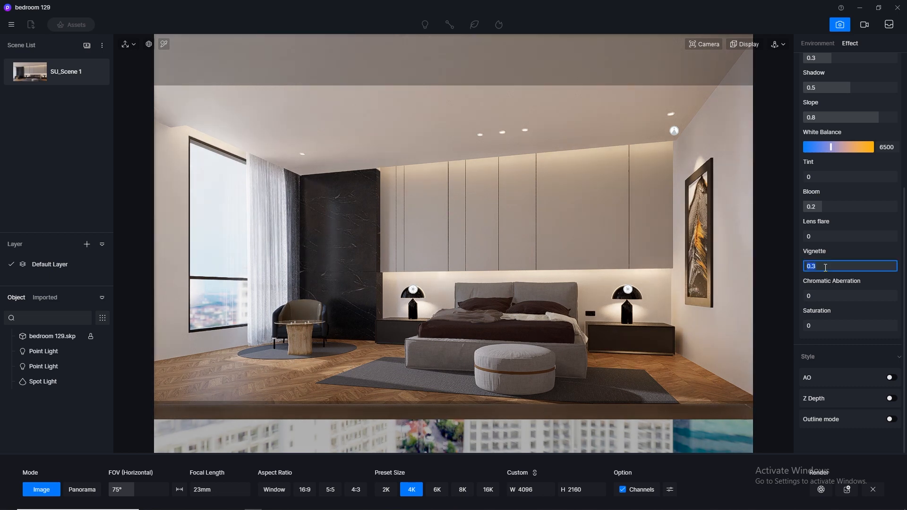
{"action": "type", "text": "0.5"}
{"action": "key", "text": "Return"}
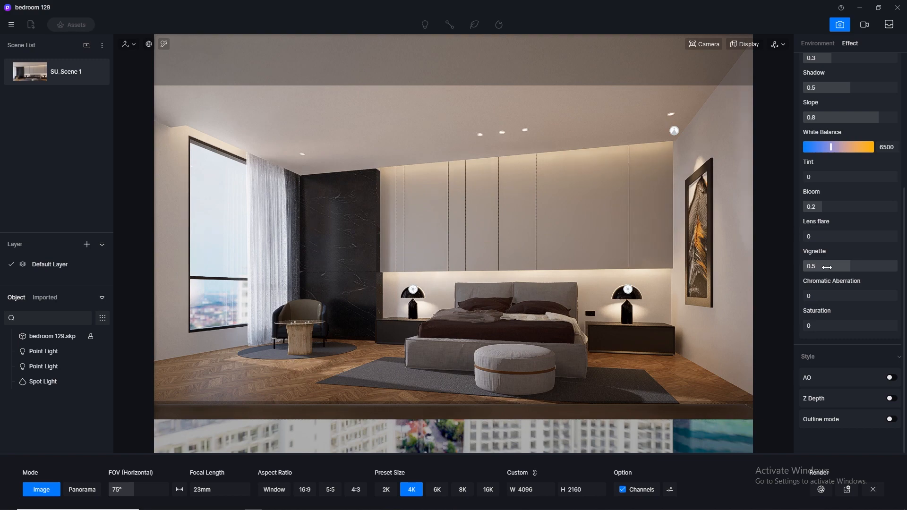
Step: Try vignette values of 0.55 and 0.1, and return the vignette to 0
{"action": "left_click_drag", "start_coordinate": [828, 267], "coordinate": [855, 273]}
{"action": "left_click", "coordinate": [817, 268]}
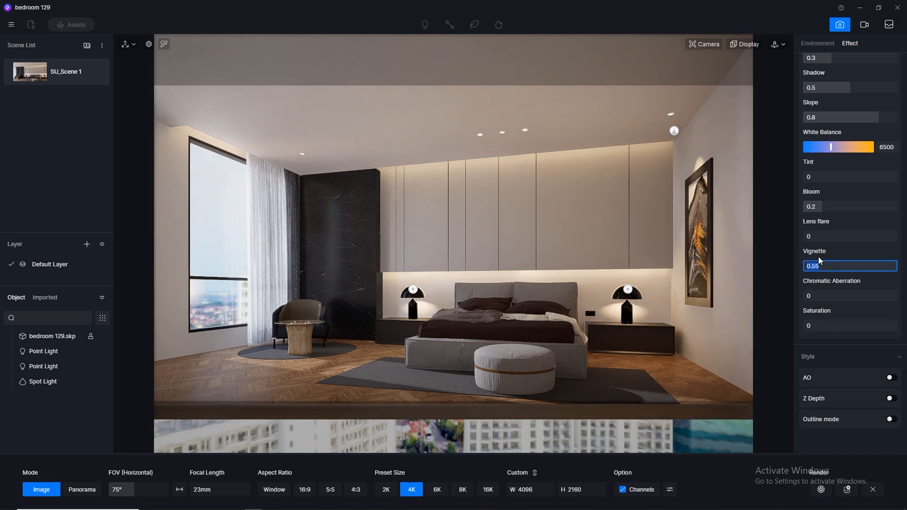
{"action": "type", "text": "0.1"}
{"action": "key", "text": "Return"}
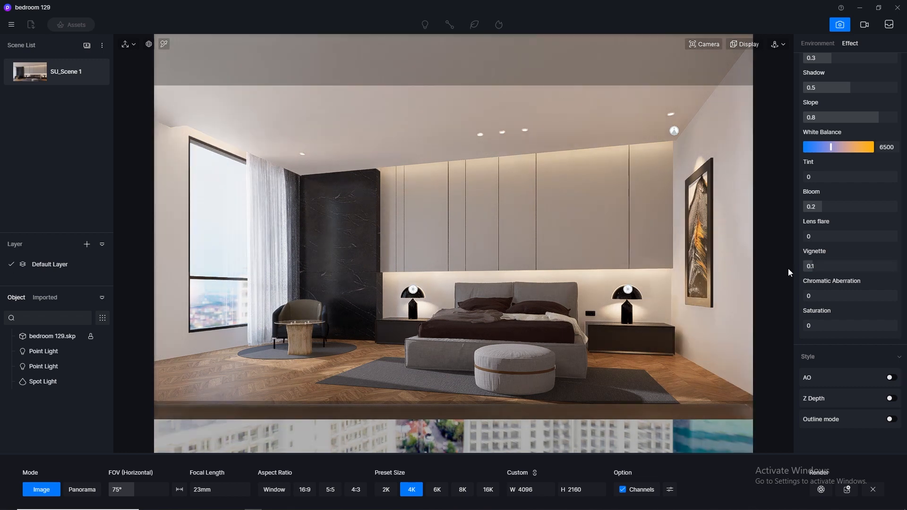
{"action": "left_click", "coordinate": [829, 267]}
{"action": "type", "text": "0"}
{"action": "key", "text": "Return"}
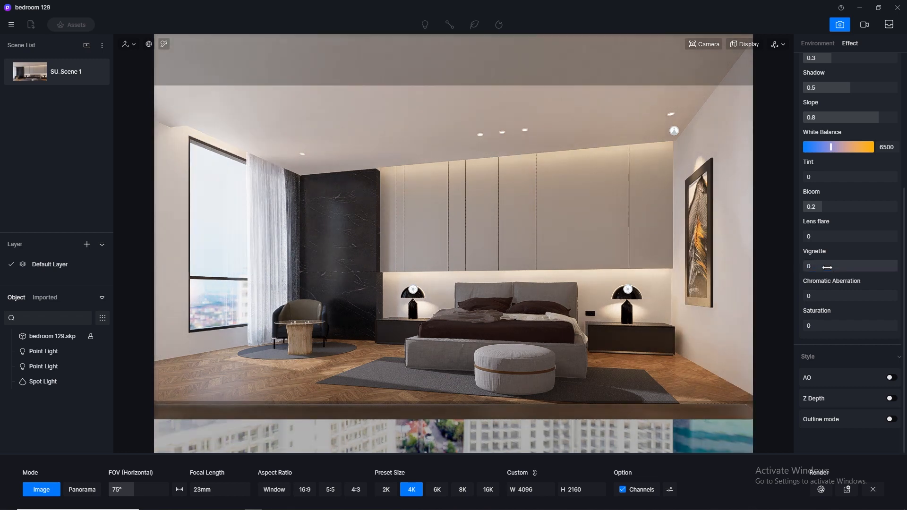
Step: Set the vignette to 0.3 in the post-processing effects
{"action": "left_click", "coordinate": [828, 267]}
{"action": "left_click", "coordinate": [828, 267]}
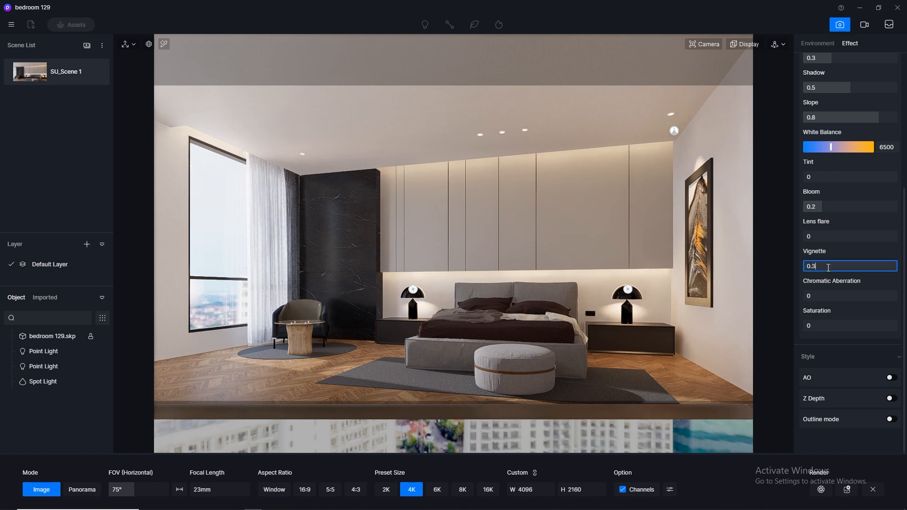
{"action": "type", "text": ".3"}
{"action": "key", "text": "Return"}
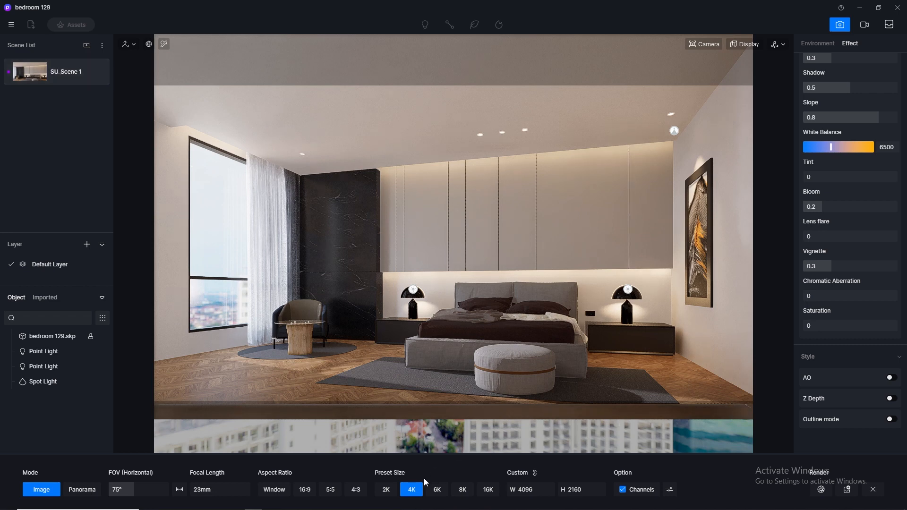
Step: Turn off the Channels output and render the 4K image to D5_Image_20230303_213620.png in the bedroom 129 image folder
{"action": "left_click", "coordinate": [624, 490]}
{"action": "left_click", "coordinate": [821, 490]}
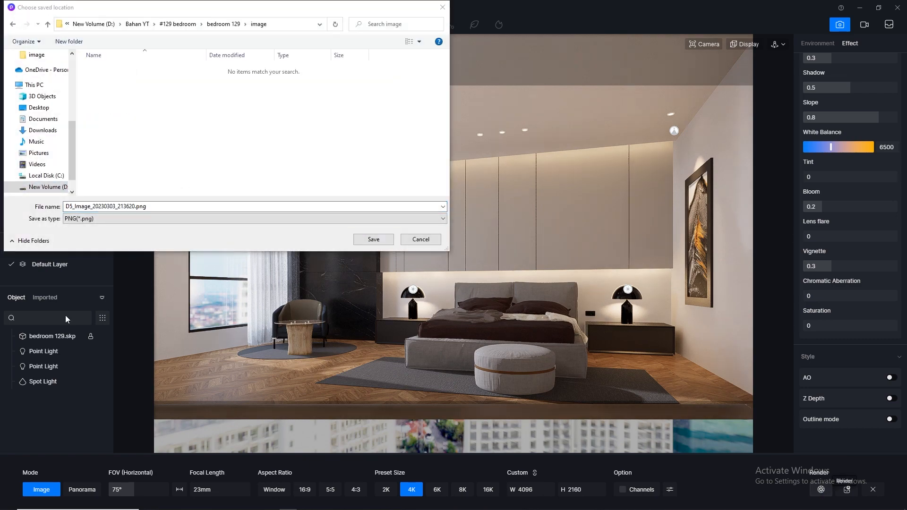
{"action": "left_click", "coordinate": [378, 240]}
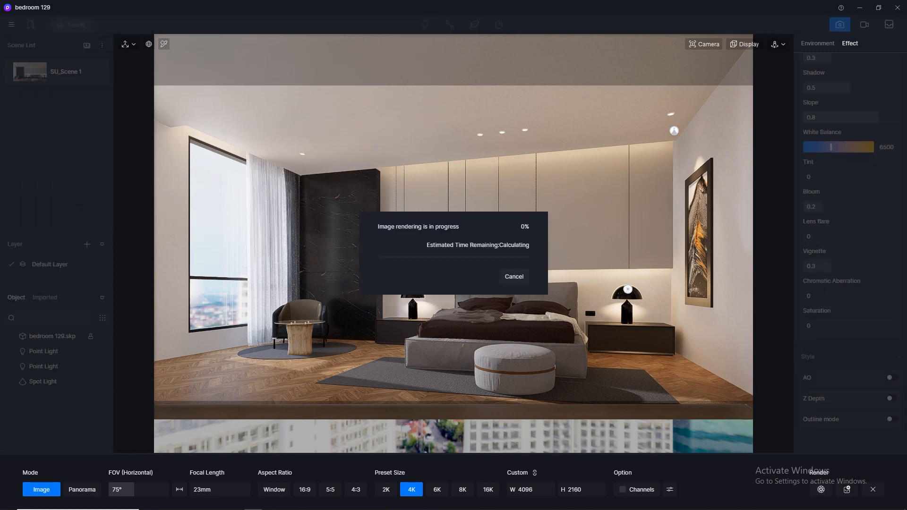